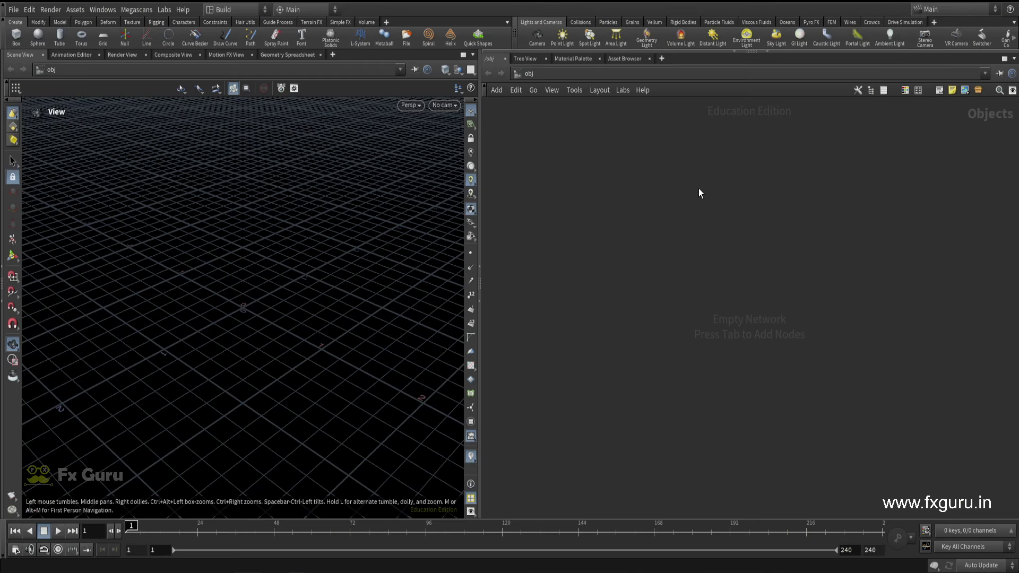
# Step: Add a Geometry node (grid1) to the network and move it up and left
pyautogui.press('Tab')
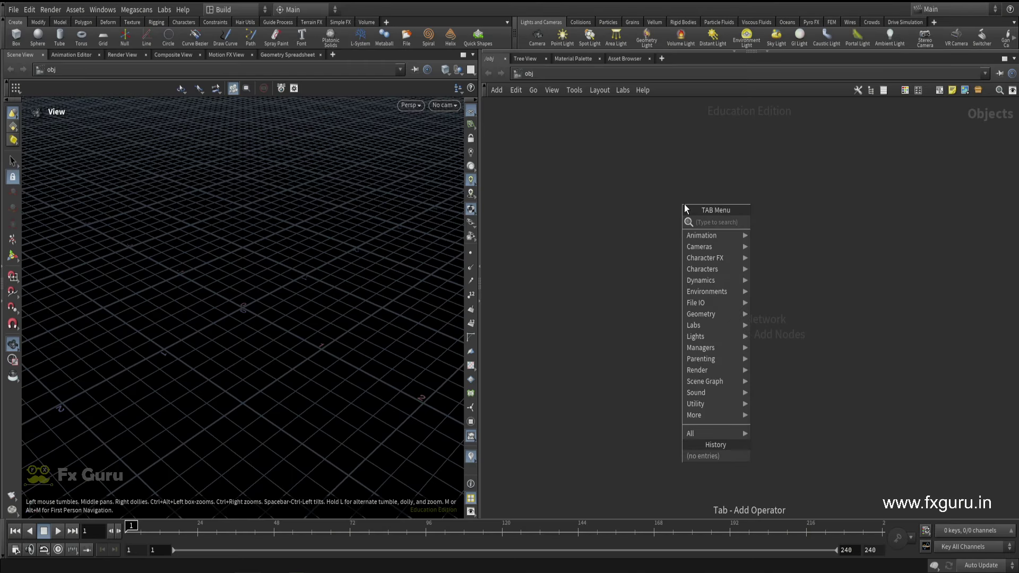
pyautogui.write('geo')
pyautogui.click(745, 222)
pyautogui.click(690, 229)
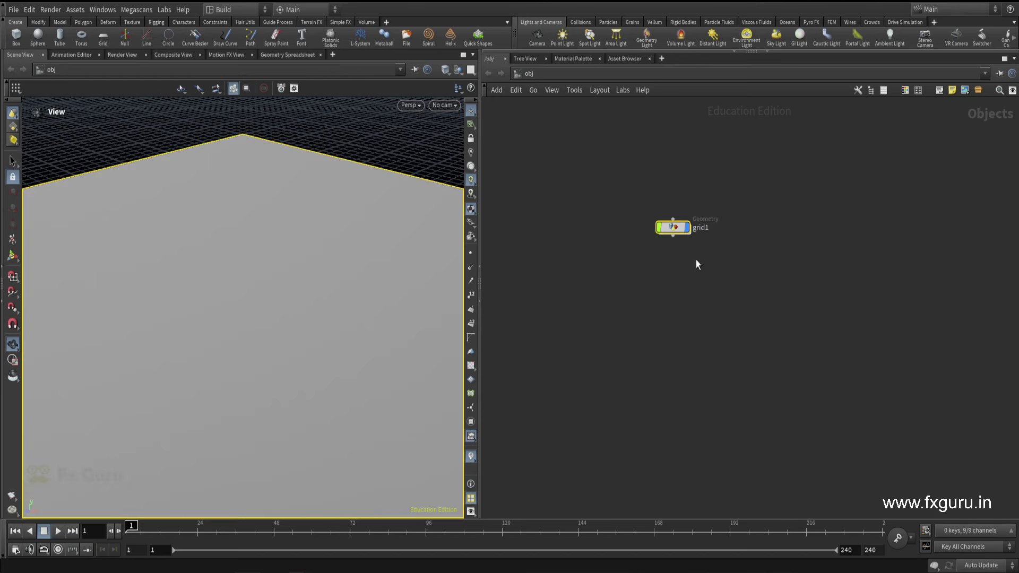
pyautogui.scroll(-3, 250, 234)
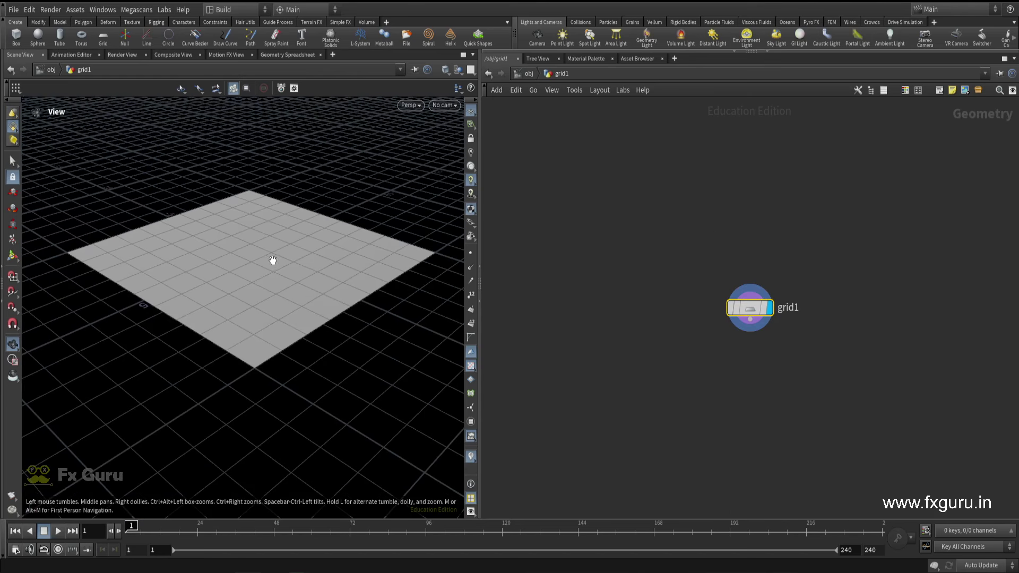
pyautogui.scroll(-3, 272, 260)
pyautogui.scroll(-3, 266, 250)
pyautogui.moveTo(730, 306); pyautogui.dragTo(569, 216)
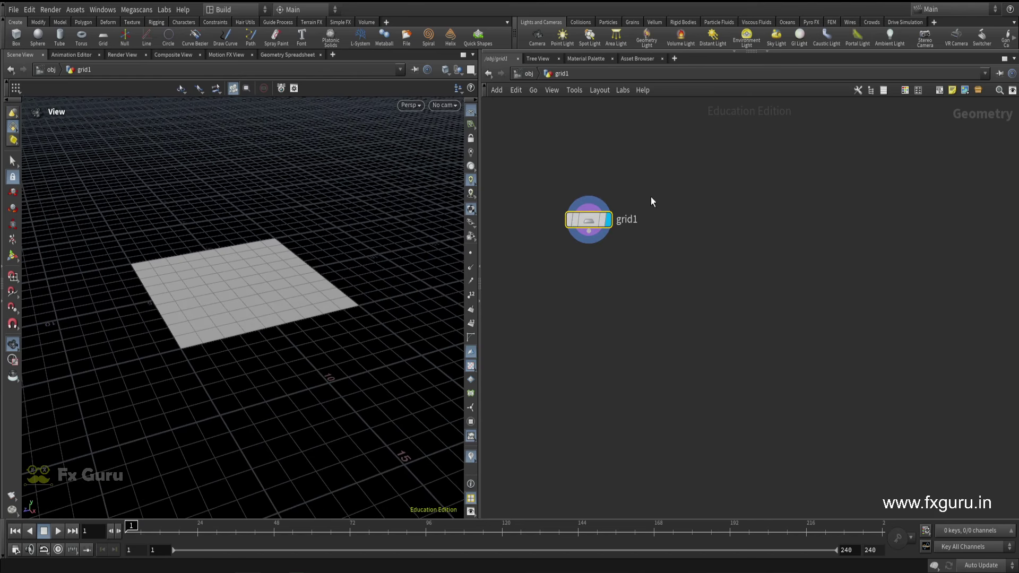
# Step: Set the grid Size to 1500 by 1500
pyautogui.press('p')
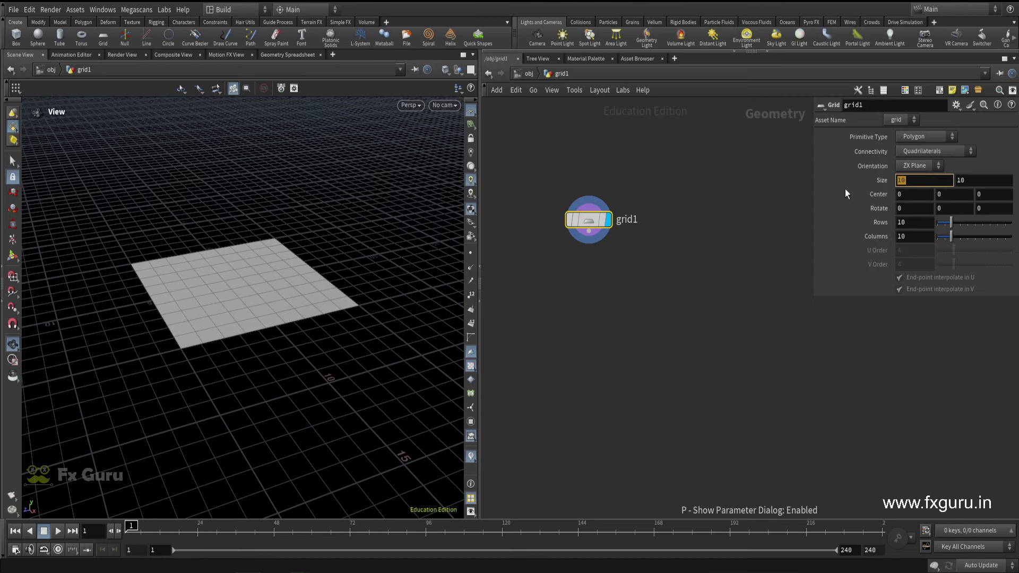
pyautogui.write('1500')
pyautogui.press('Tab')
pyautogui.press('Return')
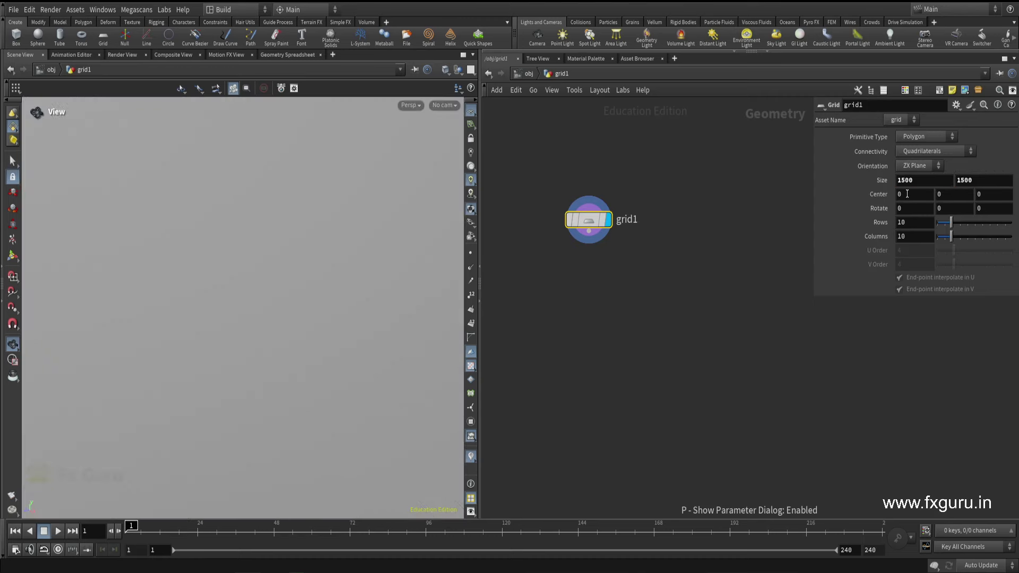
pyautogui.press('g')
pyautogui.scroll(-2, 237, 309)
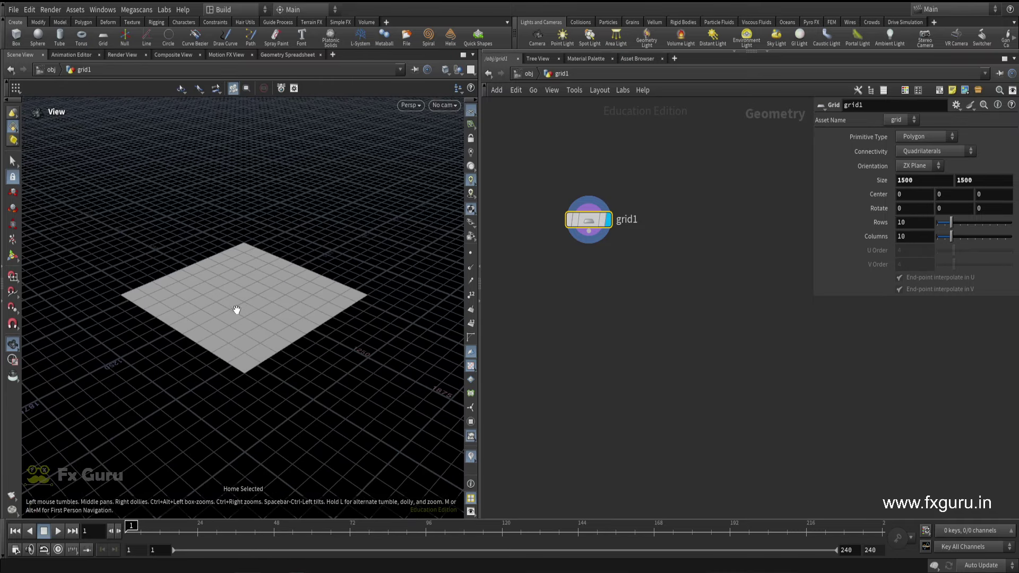
pyautogui.scroll(5, 261, 319)
pyautogui.scroll(-2, 249, 288)
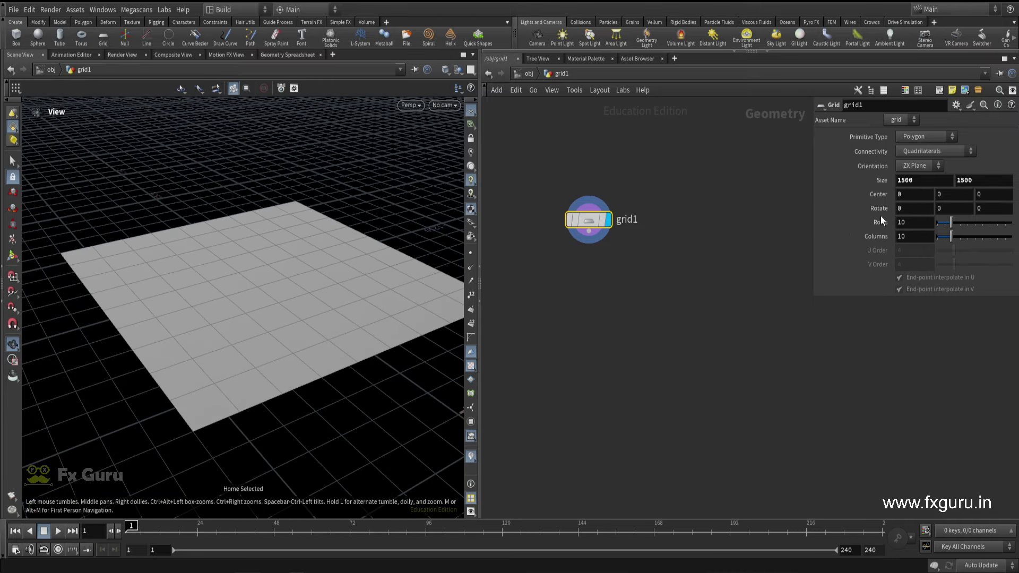
# Step: Set the grid's Rows and Columns to 700 each
pyautogui.click(902, 222)
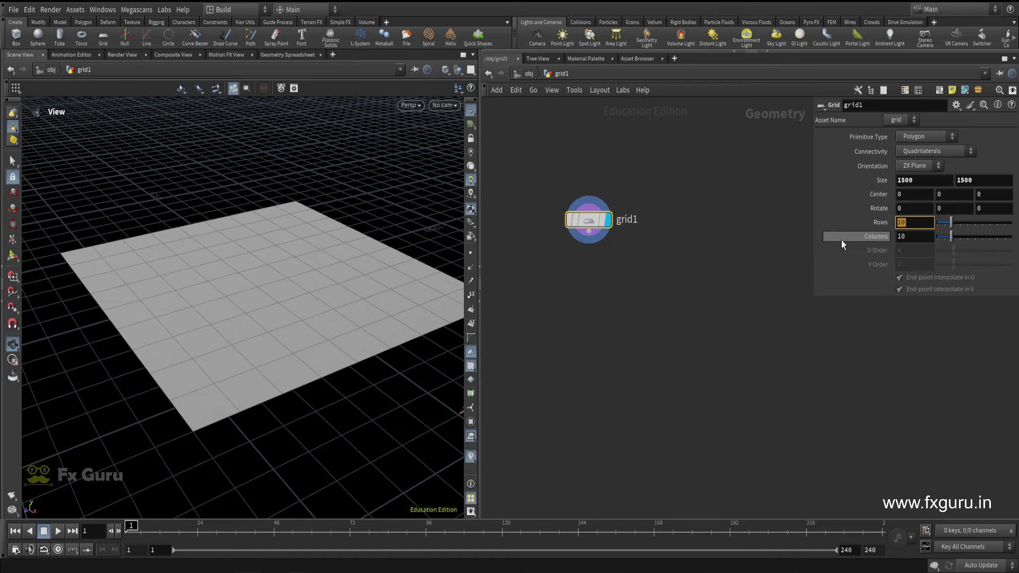
pyautogui.write('700')
pyautogui.press('Return')
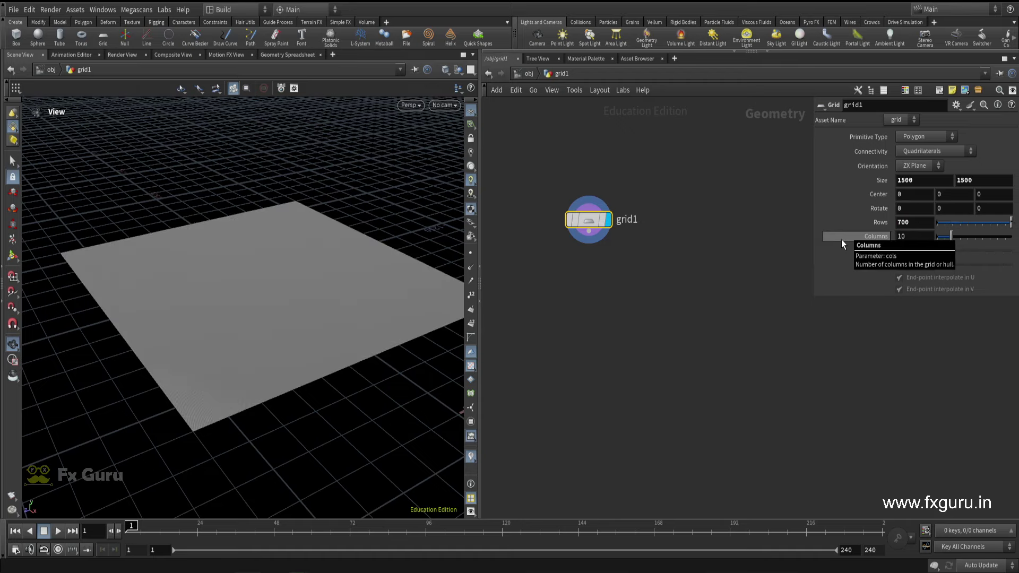
pyautogui.click(906, 240)
pyautogui.write('700')
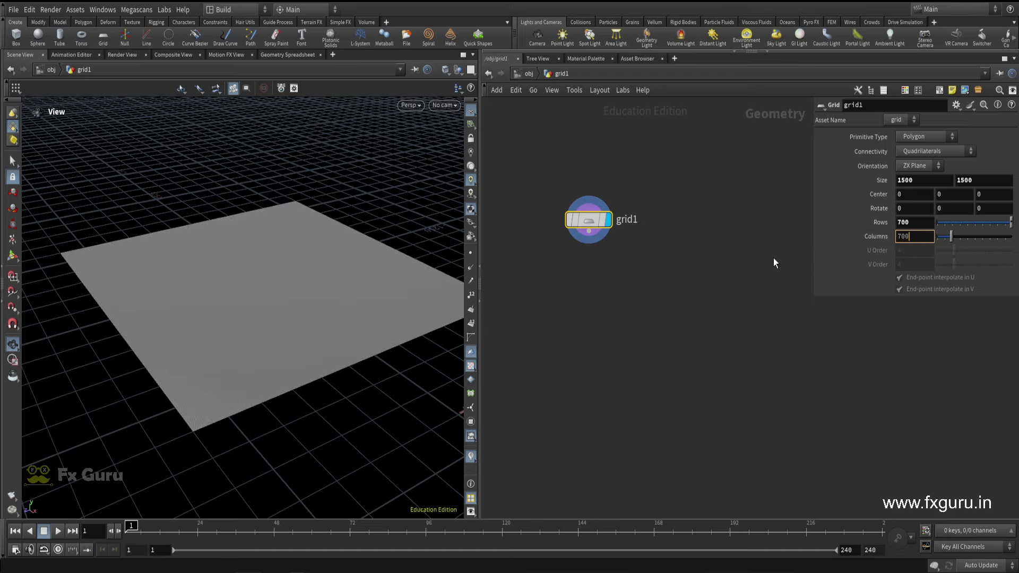
pyautogui.press('Return')
pyautogui.scroll(5, 212, 336)
pyautogui.moveTo(266, 338); pyautogui.dragTo(198, 337)
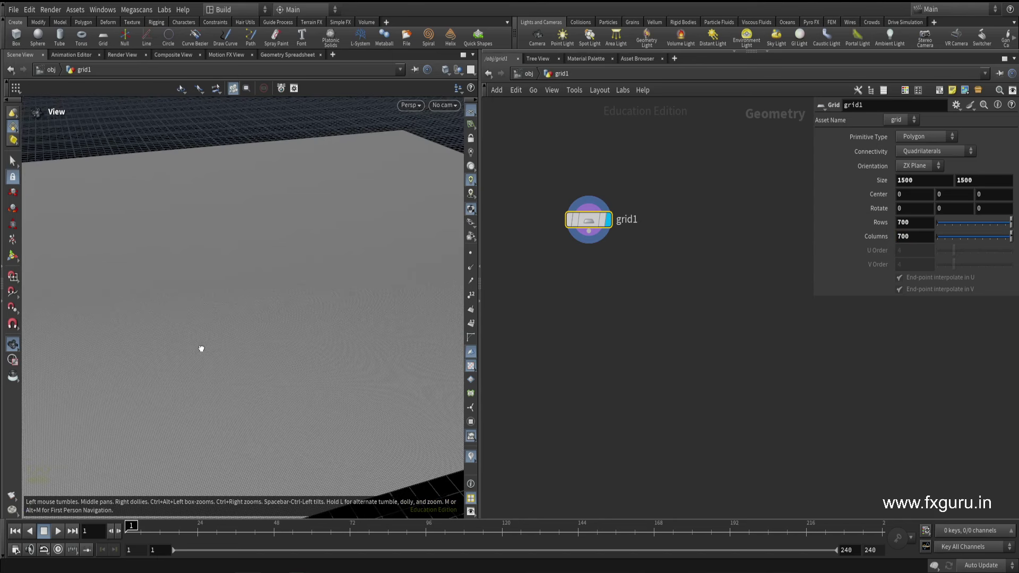
pyautogui.scroll(-2, 225, 328)
pyautogui.scroll(-2, 225, 327)
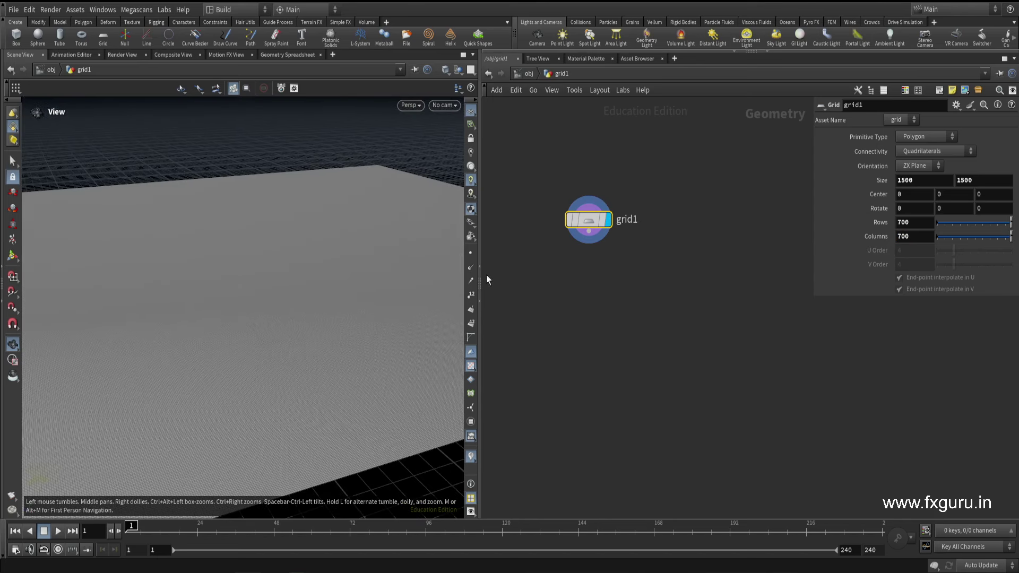
# Step: Add an Ocean Spectrum node (oceanspectrum1) and display its output
pyautogui.press('Tab')
pyautogui.write('oce')
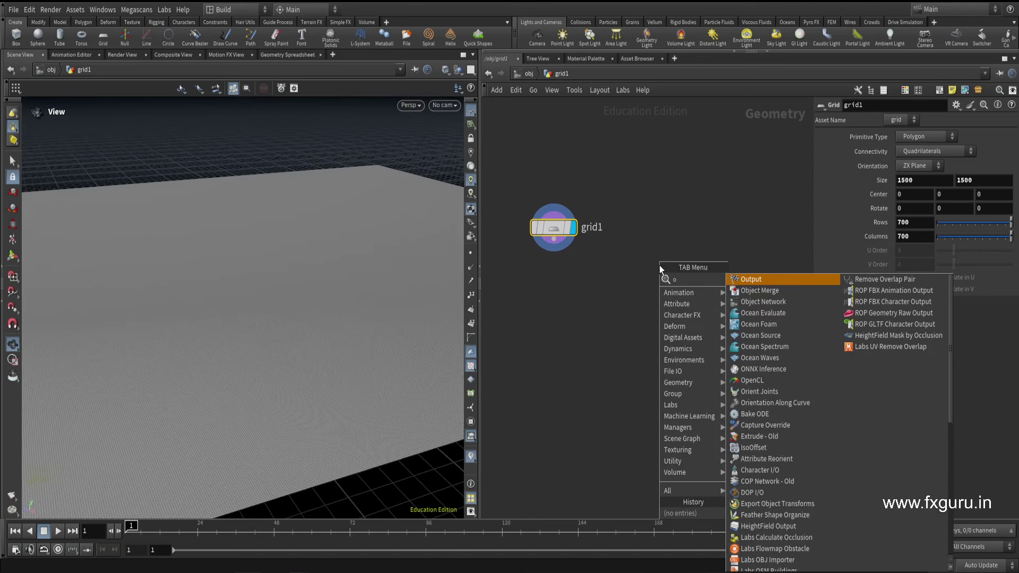
pyautogui.click(768, 312)
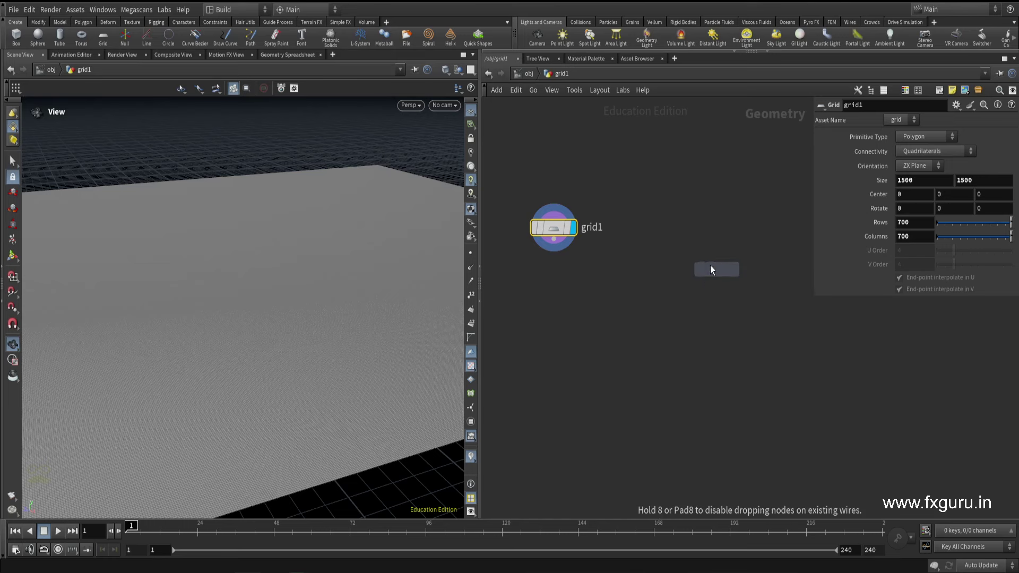
pyautogui.click(711, 265)
pyautogui.moveTo(708, 274); pyautogui.dragTo(688, 265)
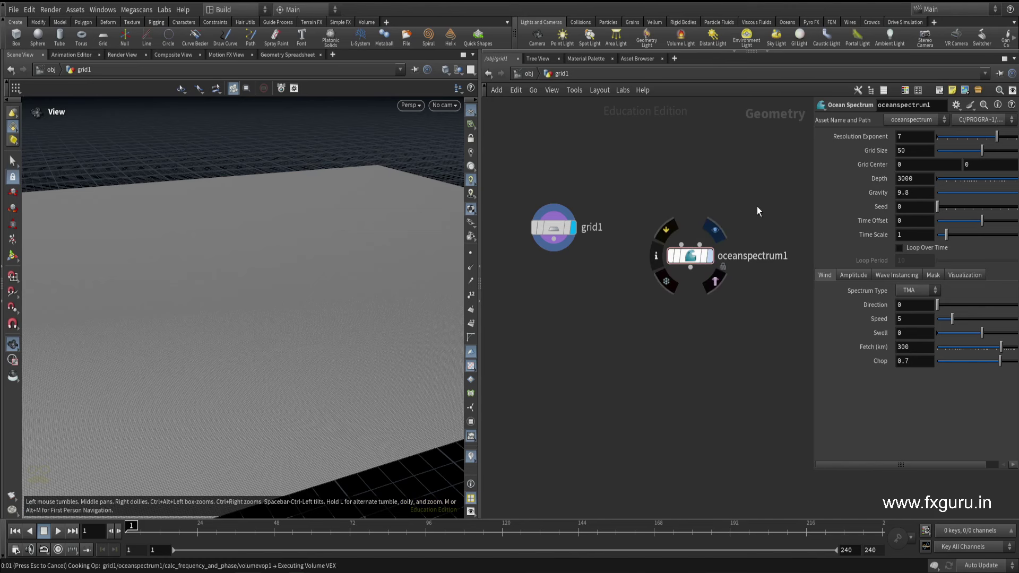
pyautogui.click(711, 256)
pyautogui.moveTo(293, 250); pyautogui.dragTo(313, 242)
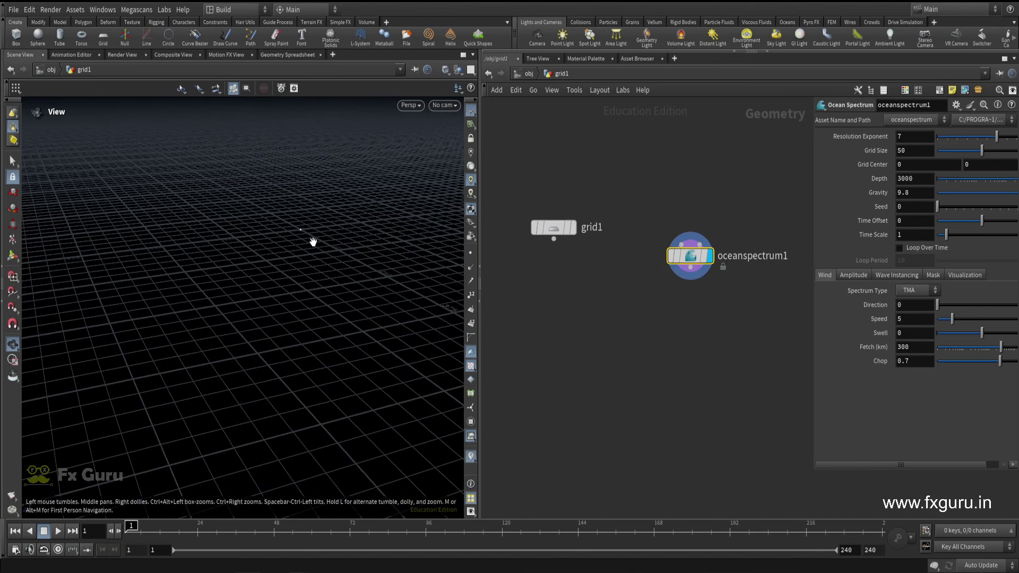
pyautogui.moveTo(690, 255); pyautogui.dragTo(676, 252)
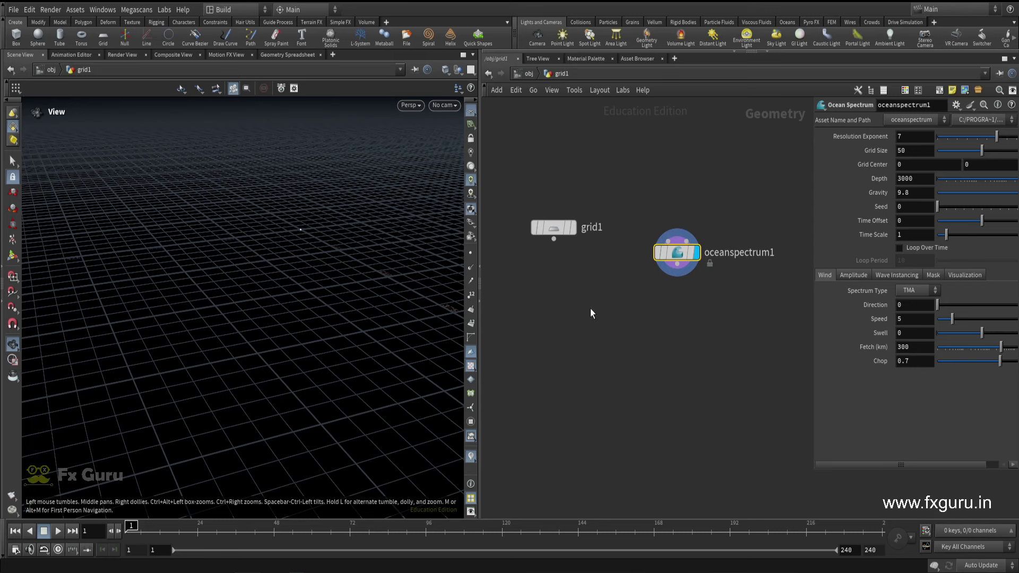
# Step: Add oceanevaluate1, wiring grid1 into input 1 and oceanspectrum1 into input 2
pyautogui.press('Tab')
pyautogui.write('ocea')
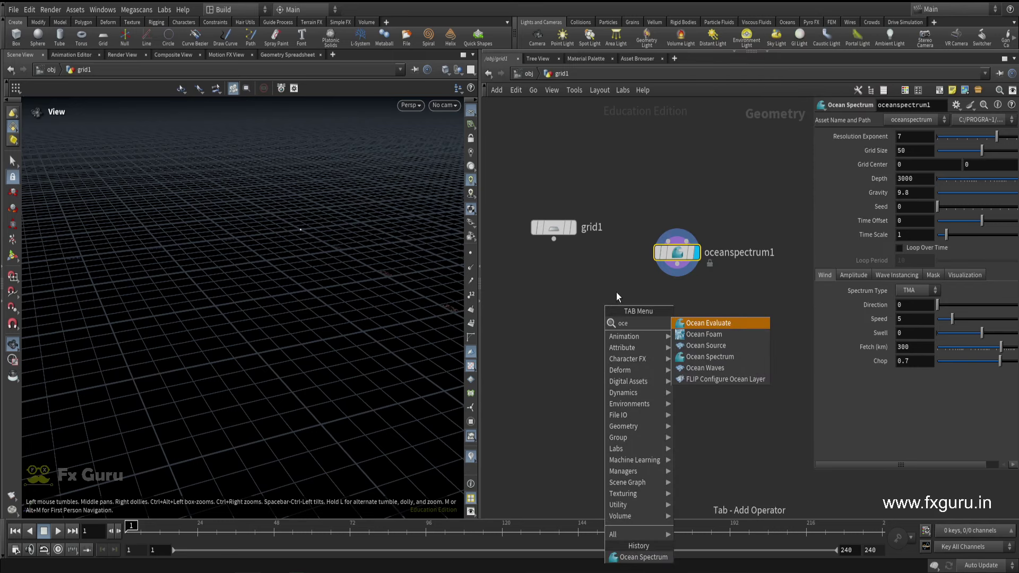
pyautogui.click(705, 324)
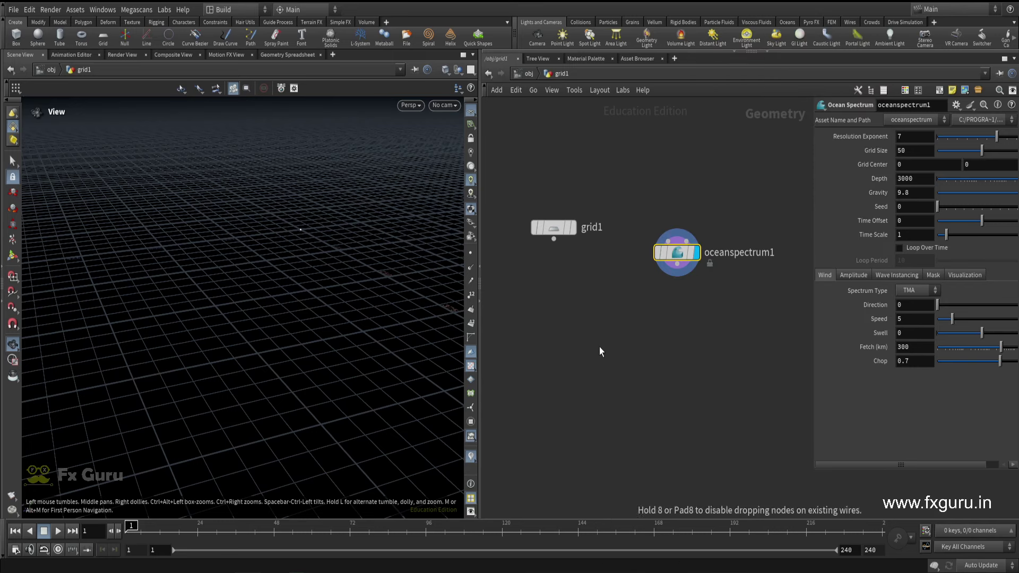
pyautogui.click(625, 367)
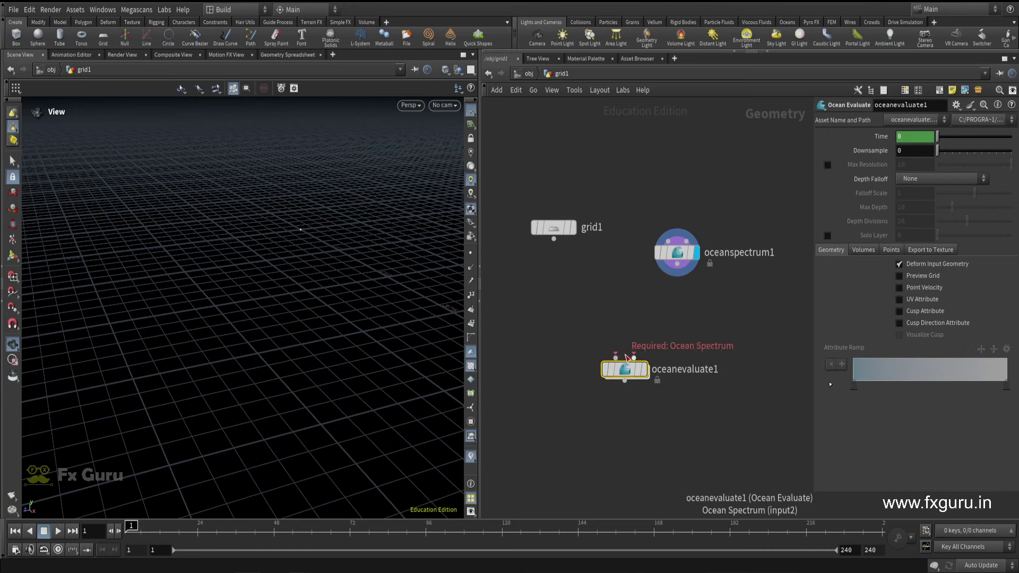
pyautogui.moveTo(615, 356); pyautogui.dragTo(554, 240)
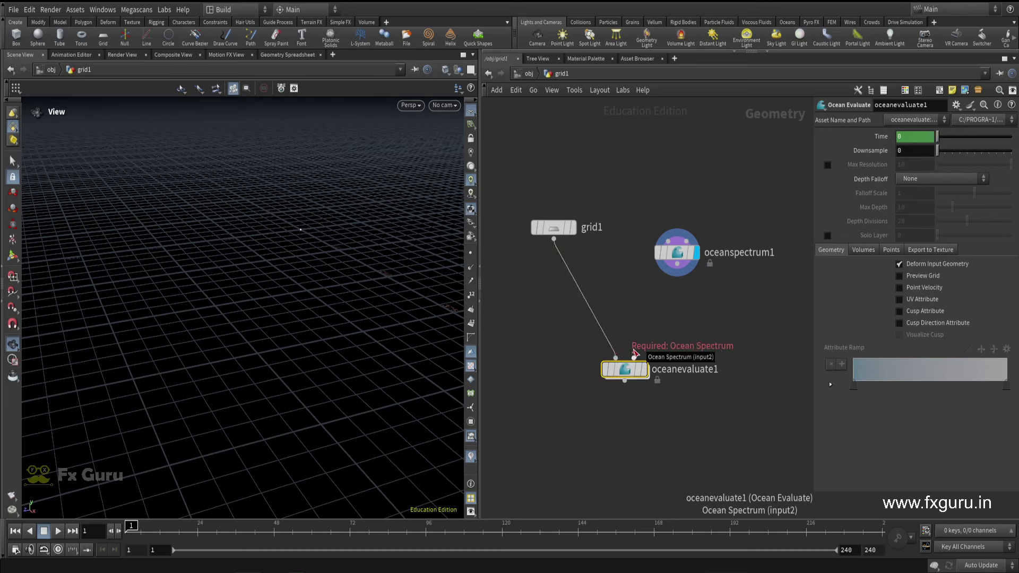
pyautogui.moveTo(633, 353); pyautogui.dragTo(678, 265)
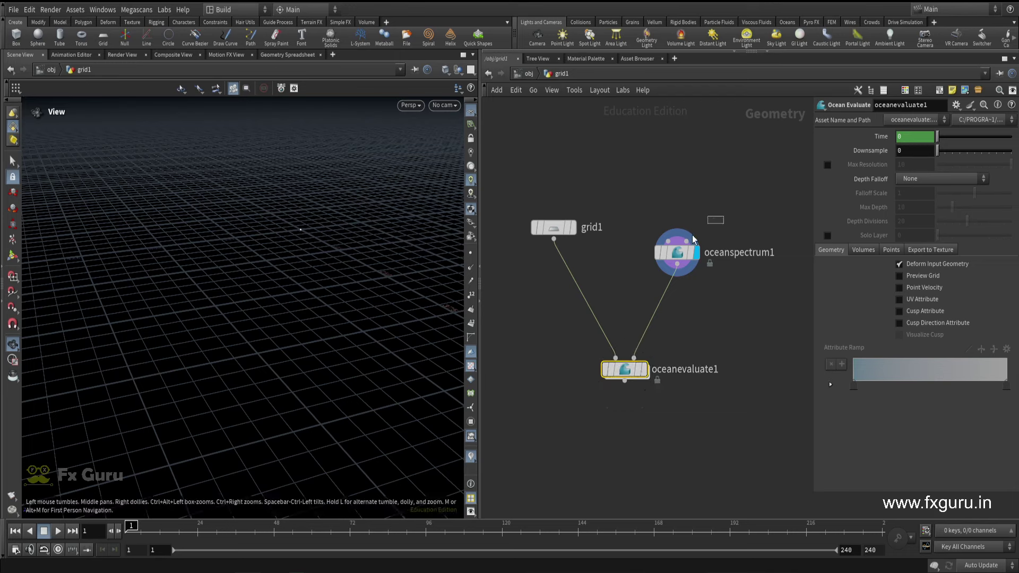
# Step: Set the display flag on oceanevaluate1 to show the ocean surface
pyautogui.click(685, 252)
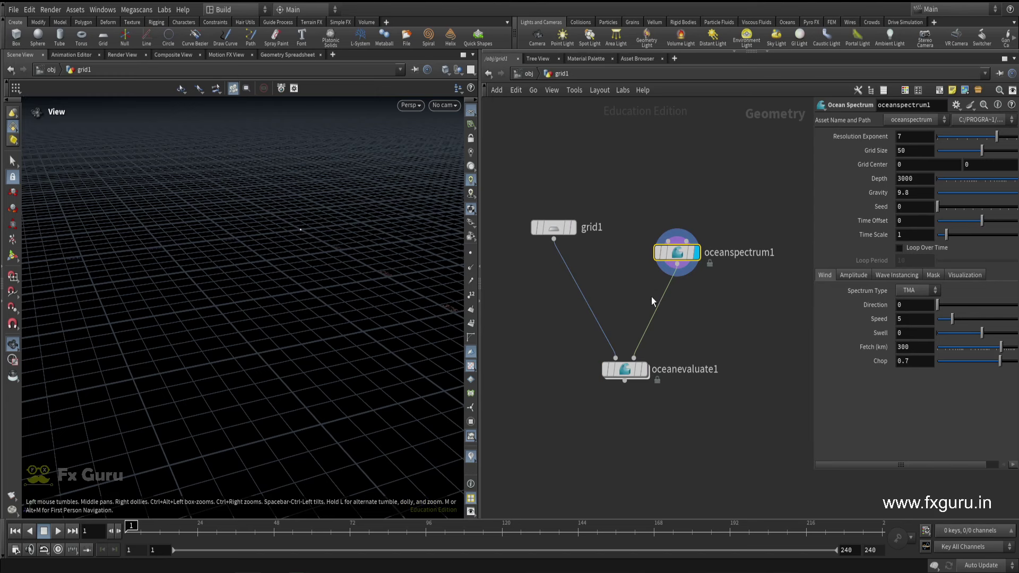
pyautogui.click(644, 368)
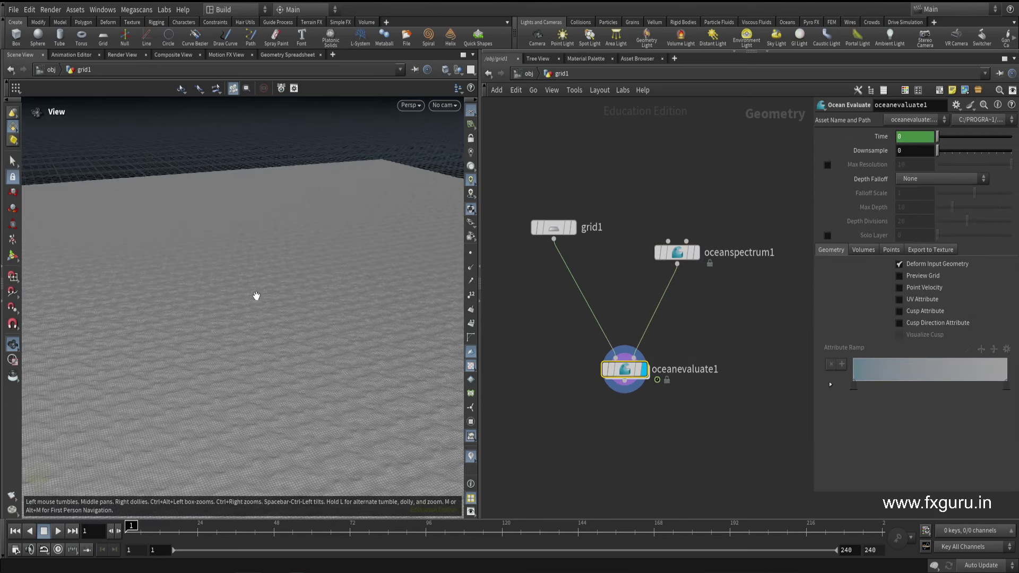
pyautogui.moveTo(254, 296)
pyautogui.mouseDown()
pyautogui.moveTo(189, 348)
pyautogui.moveTo(228, 341)
pyautogui.moveTo(243, 354)
pyautogui.mouseUp()
# Step: Preview the wave animation, return to frame 1, and select oceanspectrum1
pyautogui.click(58, 532)
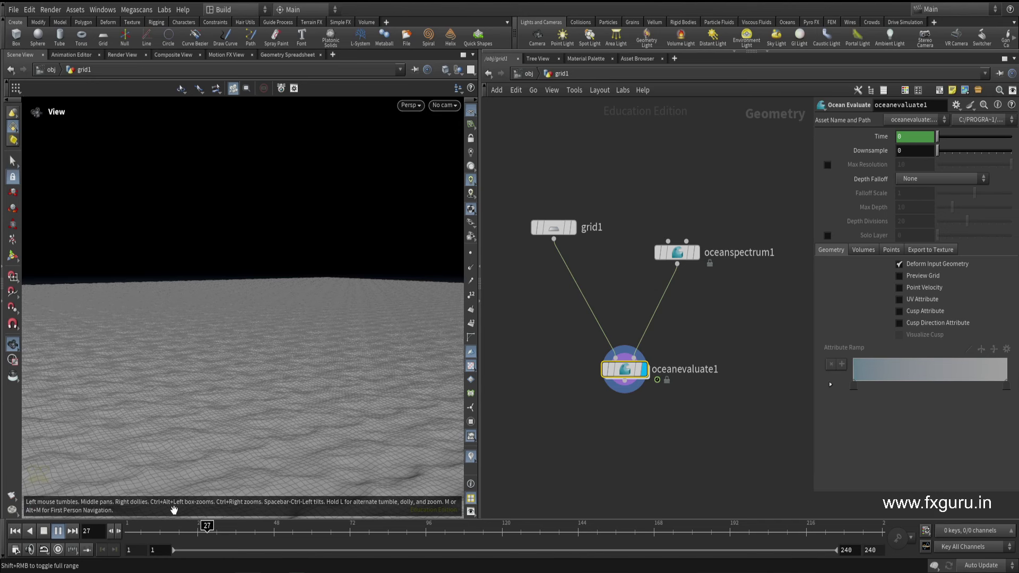
pyautogui.hotkey('ctrl', 'Up')
pyautogui.moveTo(259, 361)
pyautogui.mouseDown()
pyautogui.moveTo(254, 345)
pyautogui.moveTo(257, 375)
pyautogui.moveTo(185, 368)
pyautogui.mouseUp()
pyautogui.moveTo(173, 329)
pyautogui.mouseDown()
pyautogui.moveTo(225, 360)
pyautogui.moveTo(266, 262)
pyautogui.mouseUp()
pyautogui.moveTo(594, 216); pyautogui.dragTo(748, 302)
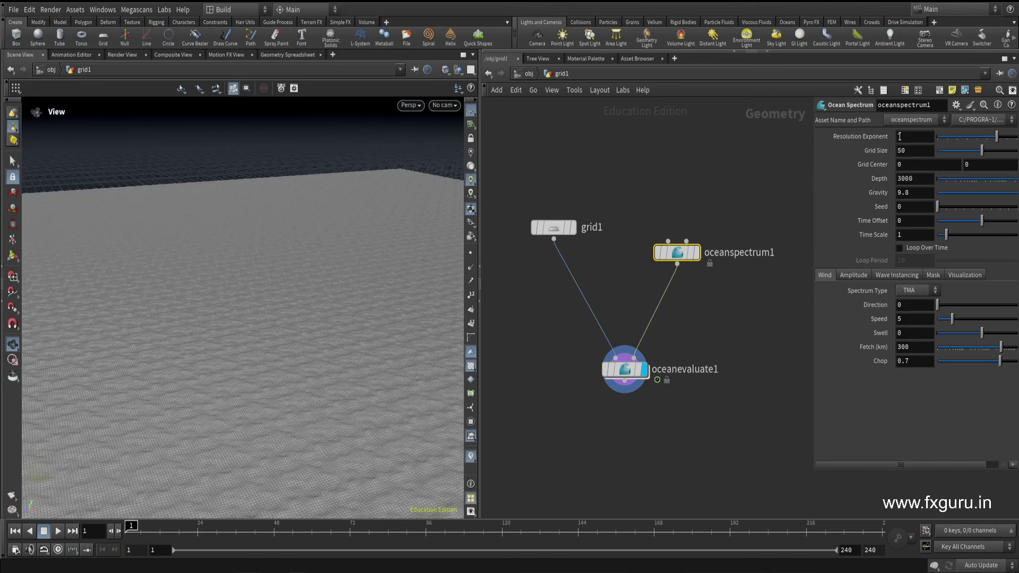
# Step: Set the Ocean Spectrum Grid Size to 50
pyautogui.moveTo(814, 170); pyautogui.dragTo(739, 159)
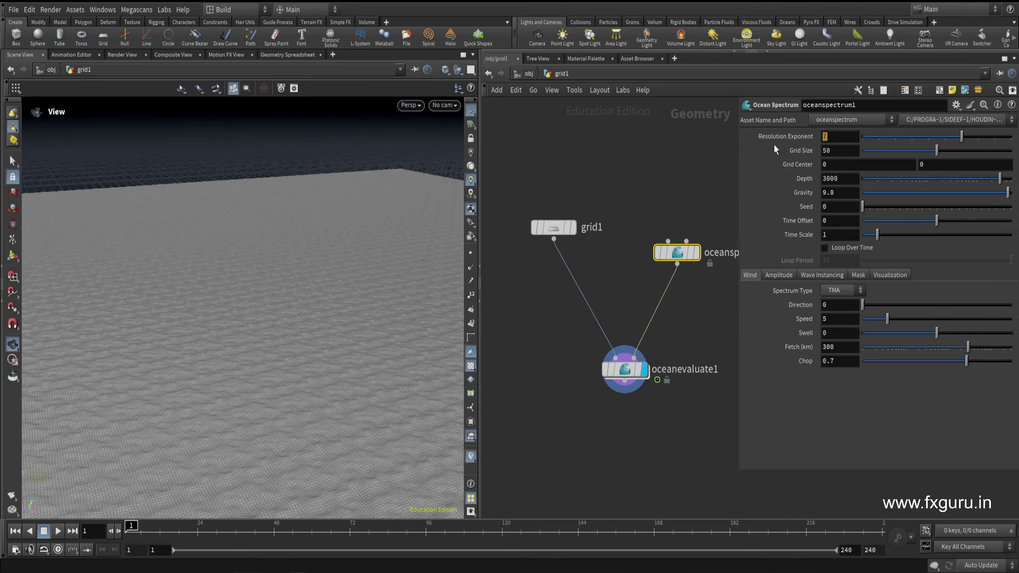
pyautogui.press('Tab')
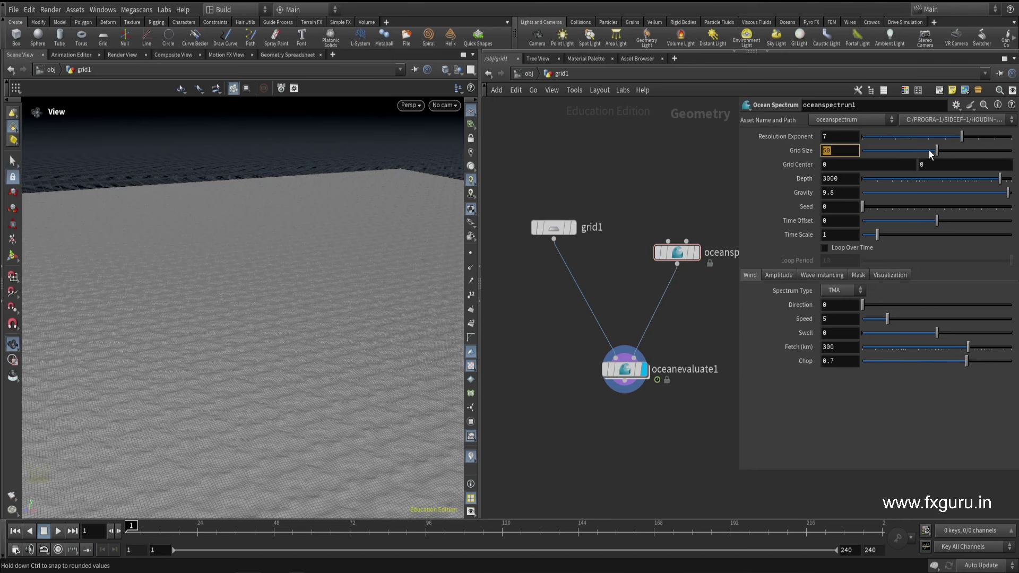
pyautogui.moveTo(930, 152); pyautogui.dragTo(904, 150)
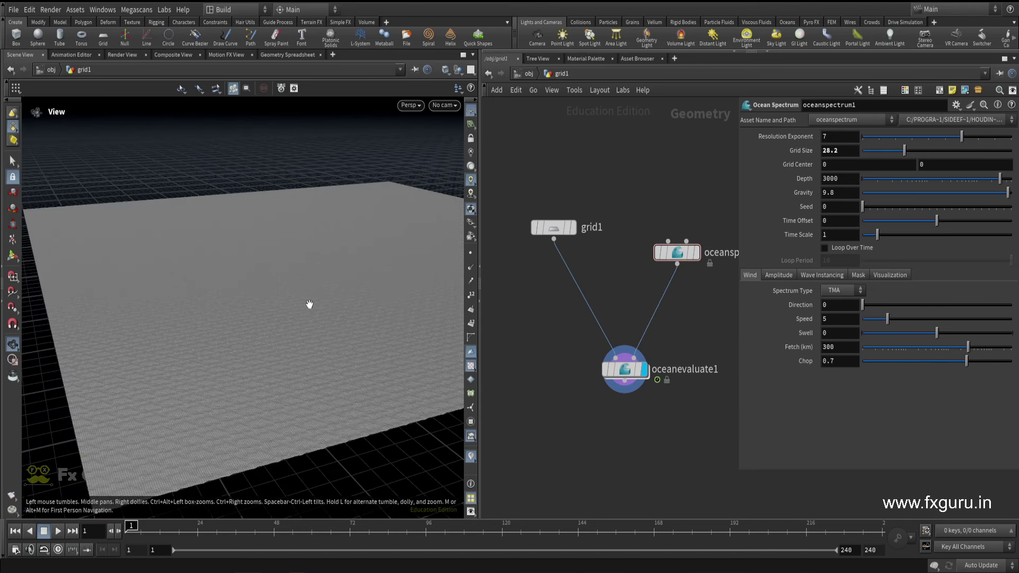
pyautogui.moveTo(309, 304); pyautogui.dragTo(295, 278)
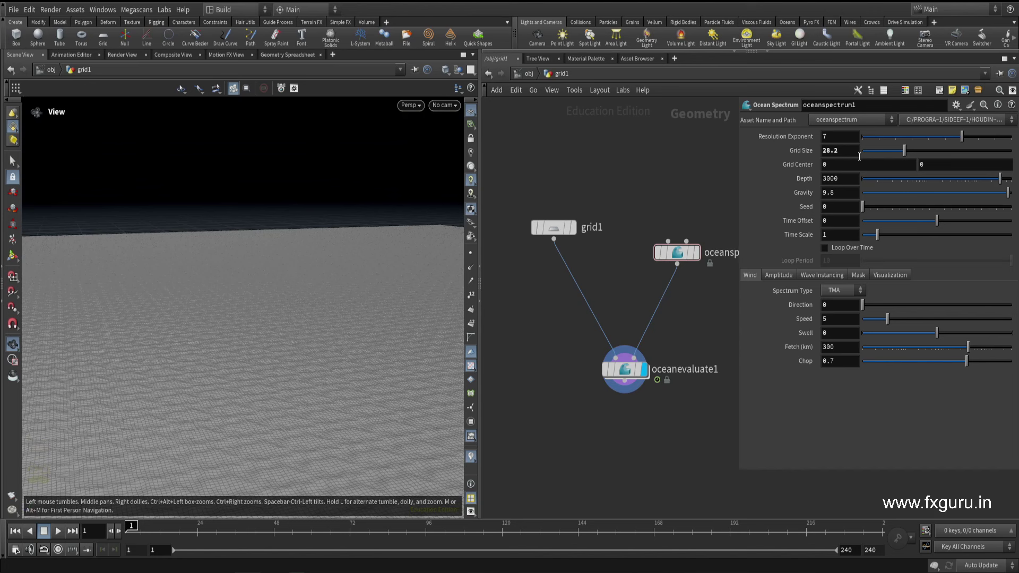
pyautogui.click(840, 151)
pyautogui.write('50')
pyautogui.press('Return')
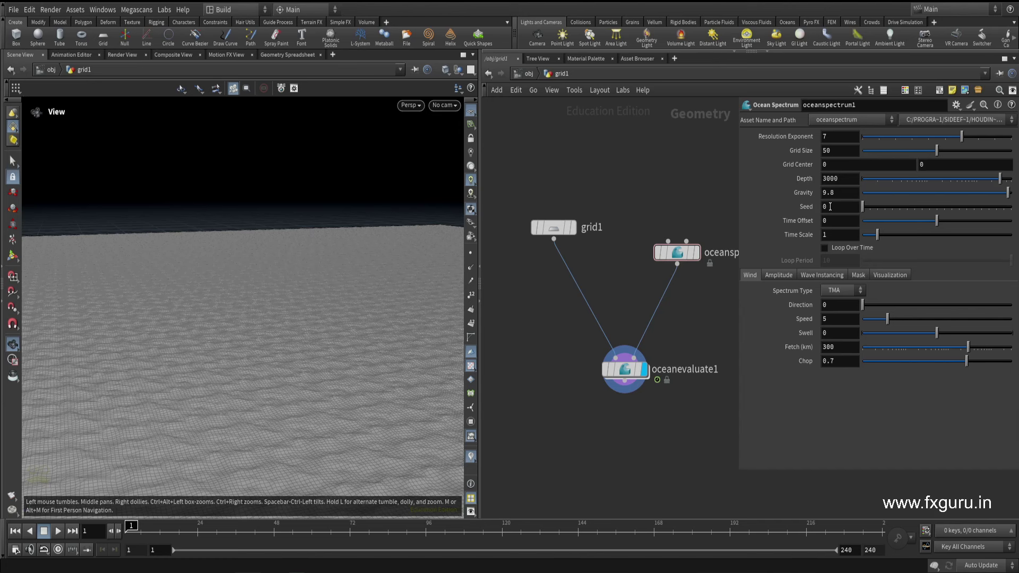
# Step: Set Time Offset to 2.29 and Time Scale to 2, previewing the animation
pyautogui.moveTo(896, 223); pyautogui.dragTo(955, 219)
pyautogui.press('Tab')
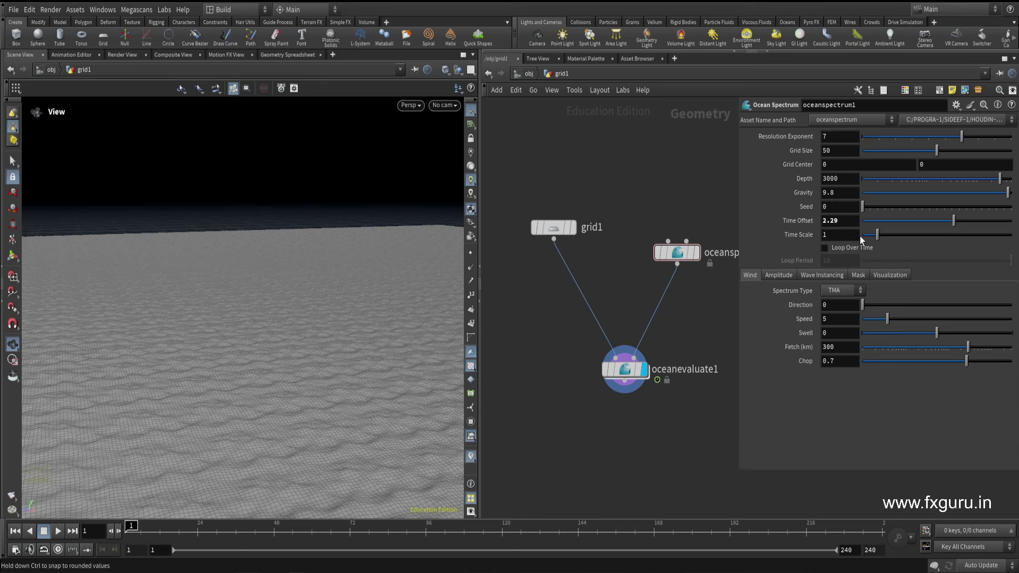
pyautogui.write('5')
pyautogui.press('Return')
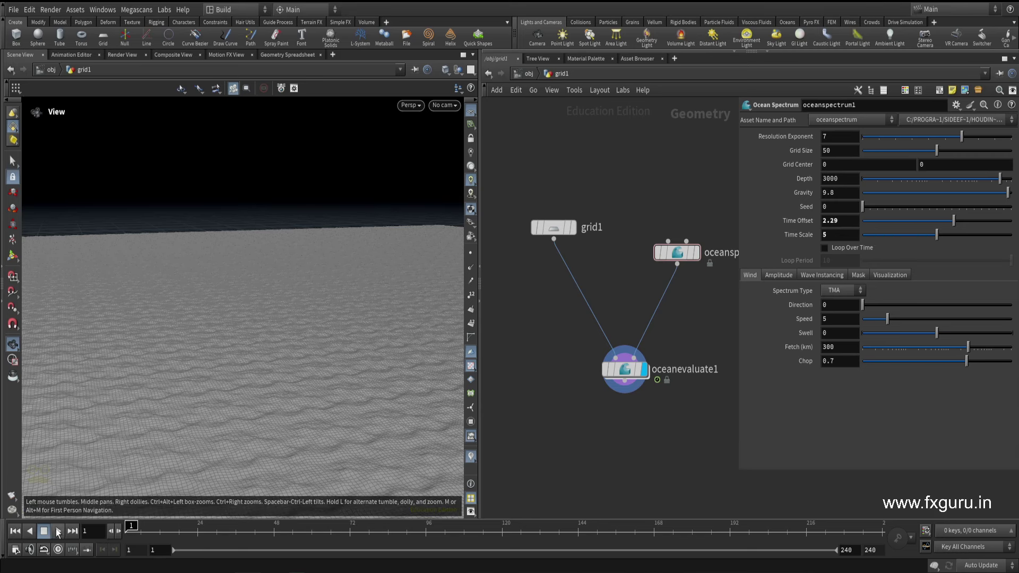
pyautogui.click(59, 532)
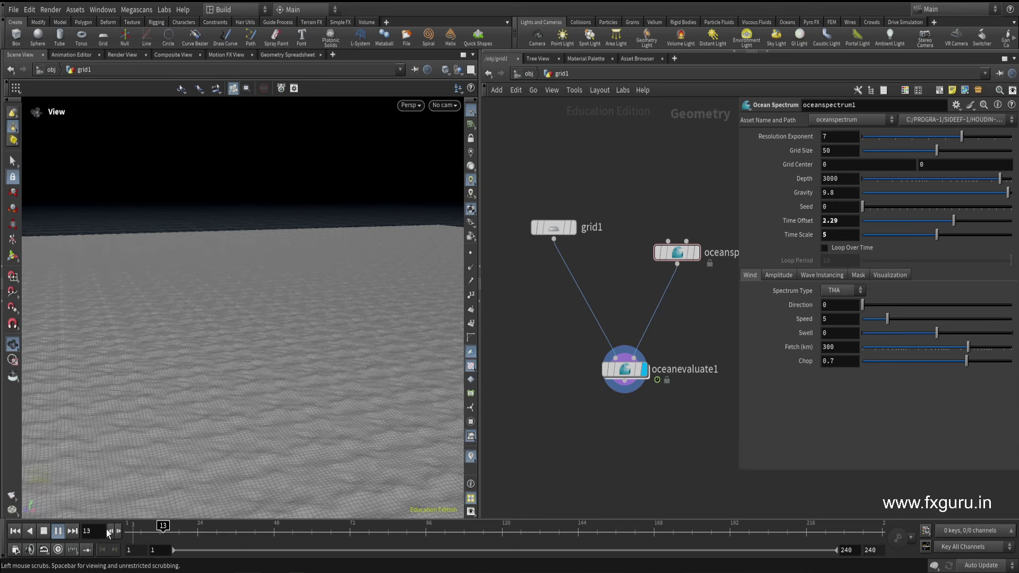
pyautogui.click(45, 531)
pyautogui.write('2')
pyautogui.press('Return')
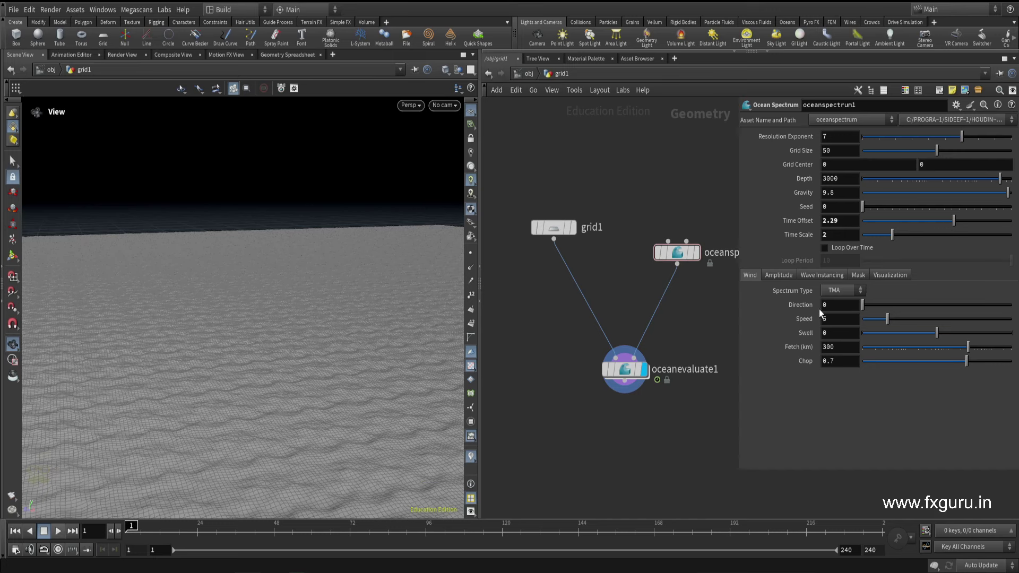
# Step: Set the wind Direction to 90
pyautogui.moveTo(862, 305)
pyautogui.mouseDown()
pyautogui.moveTo(937, 305)
pyautogui.moveTo(917, 305)
pyautogui.mouseUp()
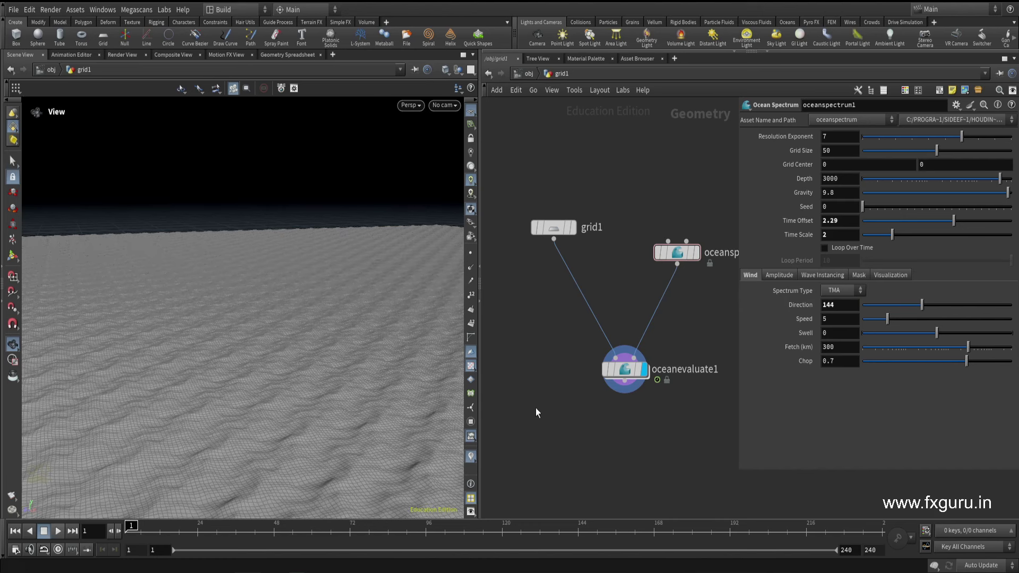
pyautogui.click(58, 531)
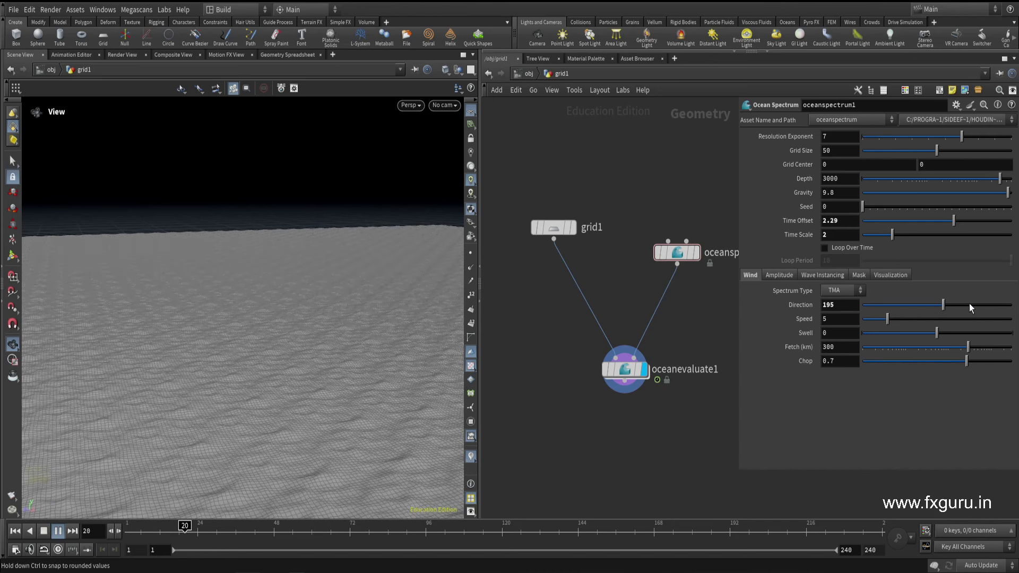
pyautogui.moveTo(952, 302); pyautogui.dragTo(1008, 306)
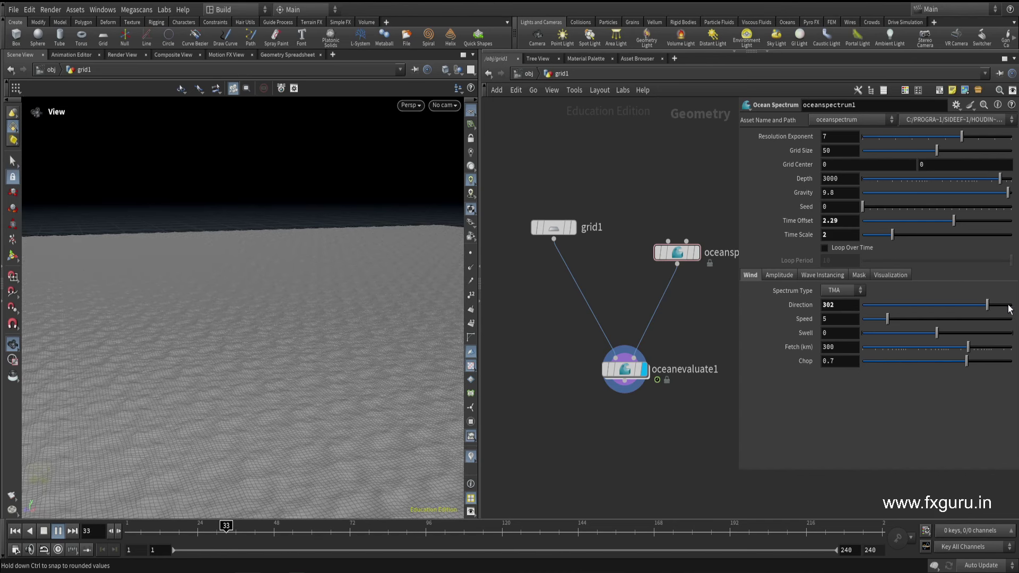
pyautogui.doubleClick(839, 305)
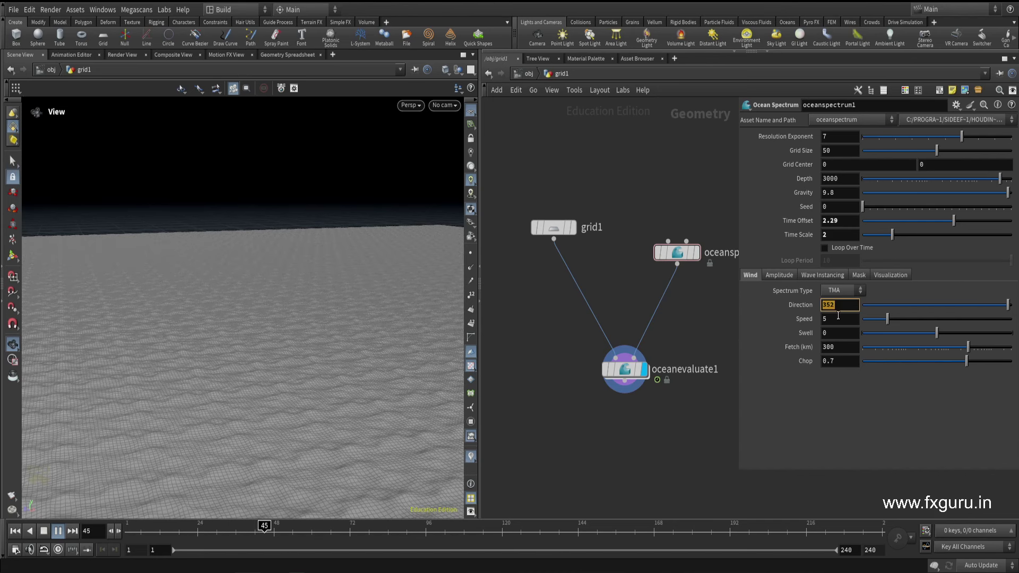
pyautogui.write('90')
pyautogui.press('Return')
pyautogui.moveTo(265, 432)
pyautogui.mouseDown()
pyautogui.moveTo(268, 399)
pyautogui.moveTo(236, 381)
pyautogui.mouseUp()
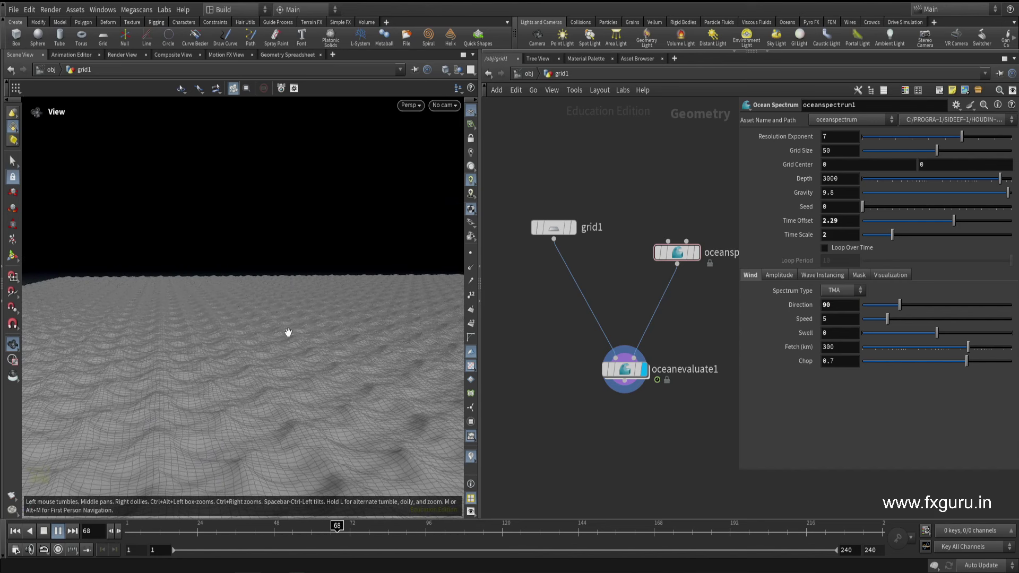
pyautogui.moveTo(209, 536); pyautogui.dragTo(150, 531)
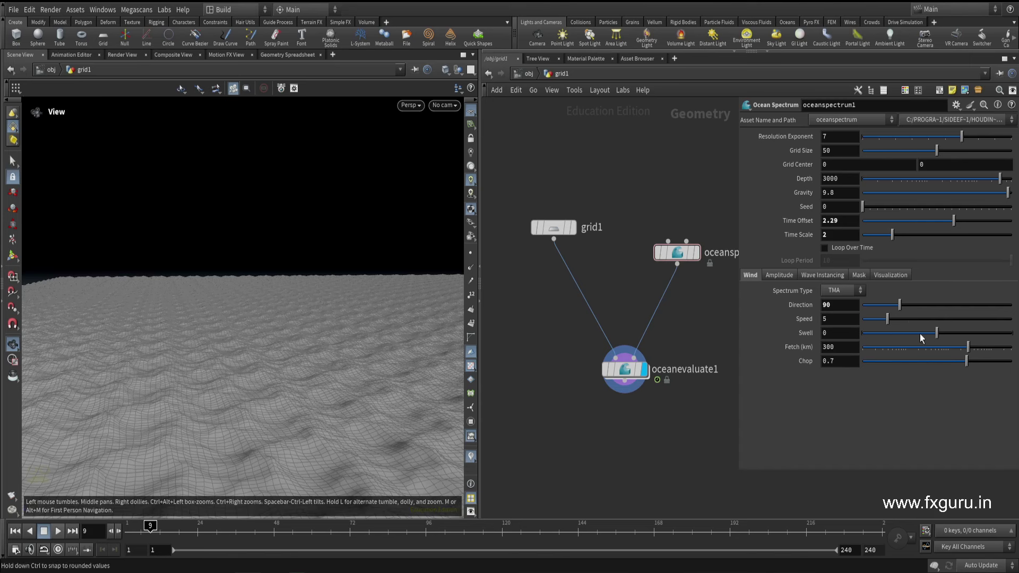
# Step: Set wind Speed 7.8, Swell 0.279 and Chop 0.807
pyautogui.moveTo(890, 321); pyautogui.dragTo(957, 322)
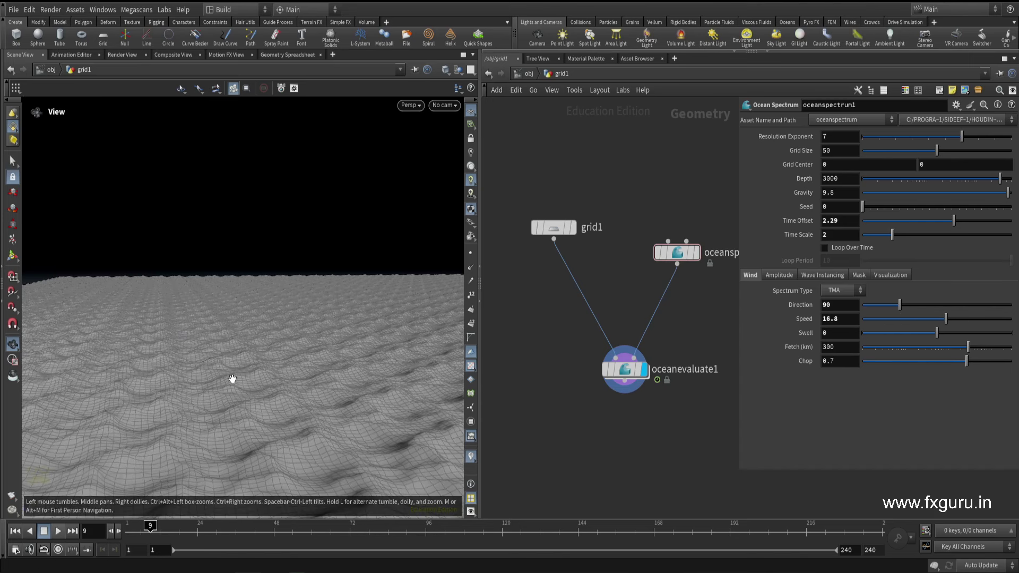
pyautogui.moveTo(227, 380)
pyautogui.mouseDown()
pyautogui.moveTo(289, 380)
pyautogui.moveTo(257, 401)
pyautogui.mouseUp()
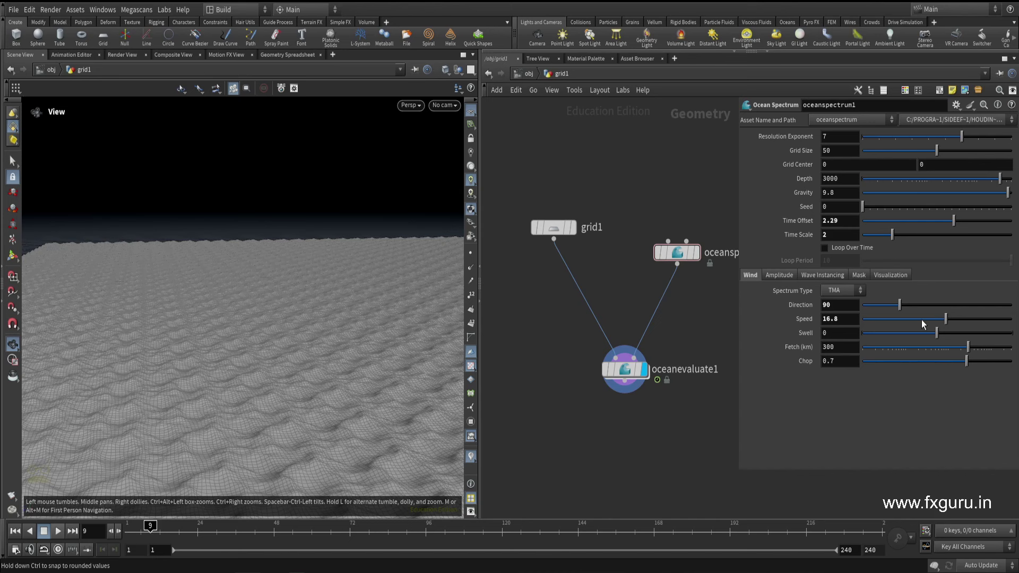
pyautogui.moveTo(923, 323); pyautogui.dragTo(913, 320)
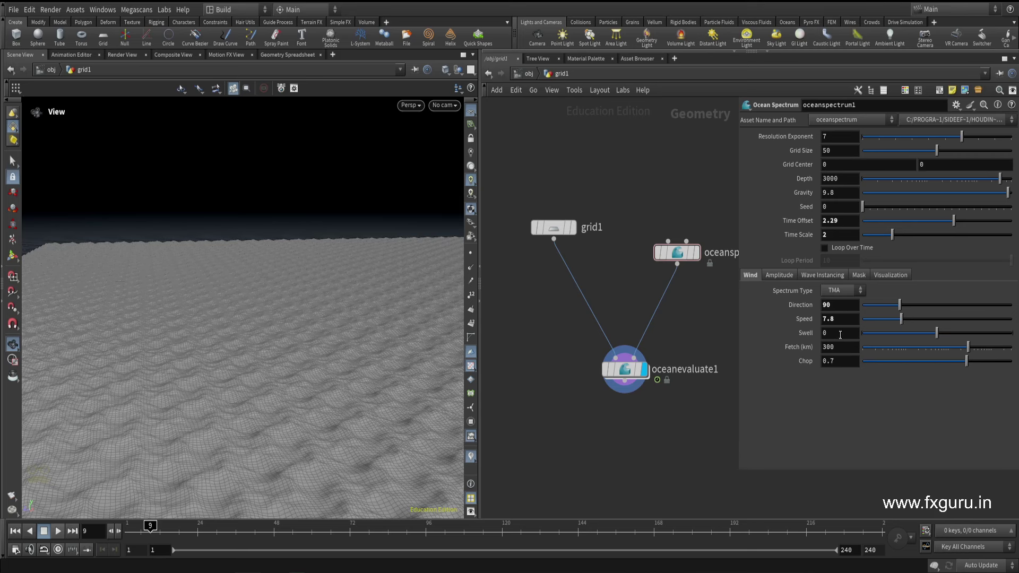
pyautogui.moveTo(944, 338)
pyautogui.mouseDown()
pyautogui.moveTo(963, 335)
pyautogui.moveTo(952, 338)
pyautogui.mouseUp()
pyautogui.moveTo(423, 425)
pyautogui.mouseDown()
pyautogui.moveTo(341, 446)
pyautogui.moveTo(318, 425)
pyautogui.moveTo(367, 445)
pyautogui.mouseUp()
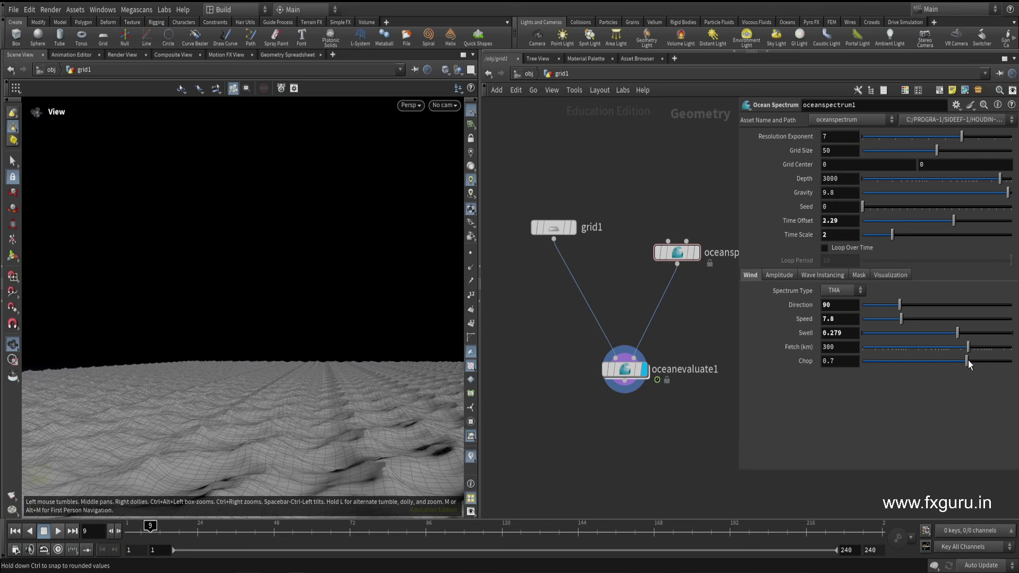
pyautogui.moveTo(966, 361)
pyautogui.mouseDown()
pyautogui.moveTo(1016, 365)
pyautogui.moveTo(869, 368)
pyautogui.mouseUp()
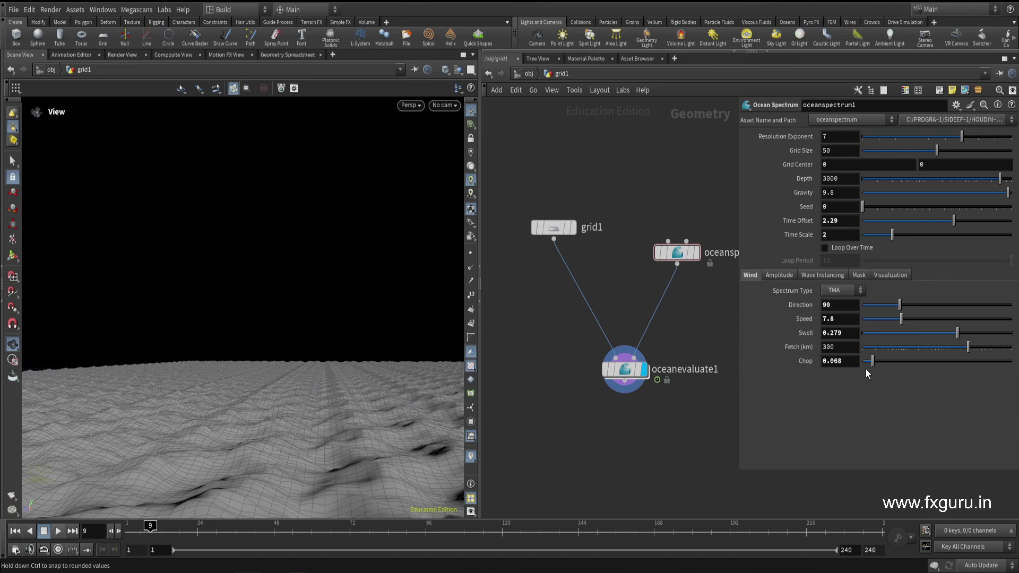
pyautogui.moveTo(940, 363); pyautogui.dragTo(983, 361)
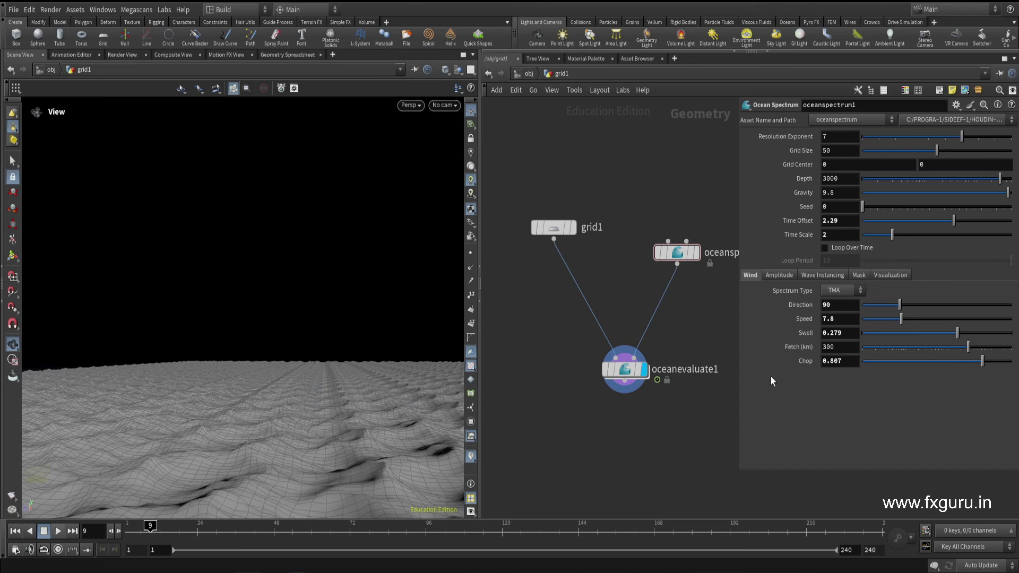
pyautogui.moveTo(297, 344)
pyautogui.mouseDown()
pyautogui.moveTo(310, 378)
pyautogui.moveTo(262, 355)
pyautogui.mouseUp()
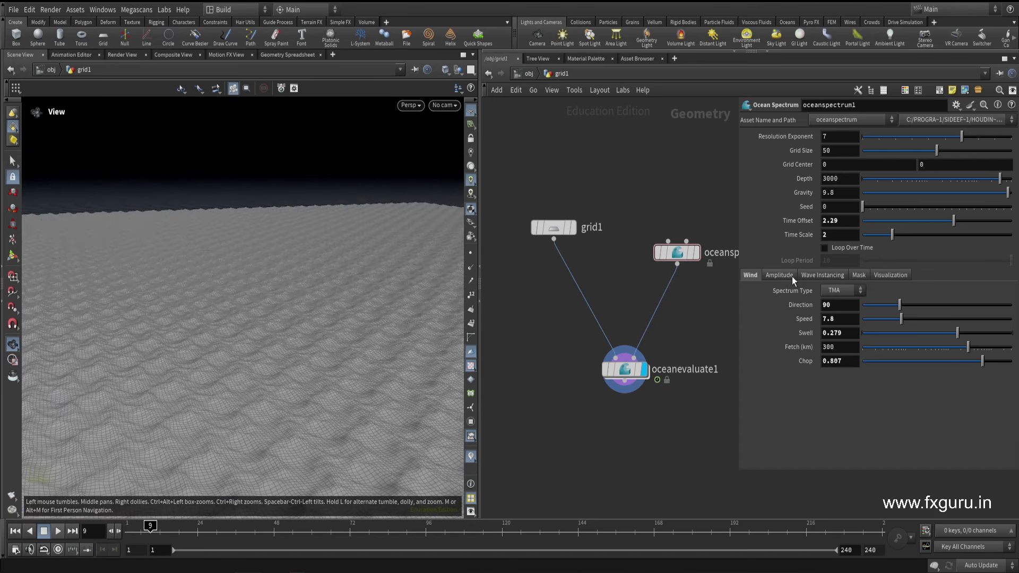
# Step: Set the Amplitude tab's Scale on oceanspectrum1 to 2.64
pyautogui.click(779, 274)
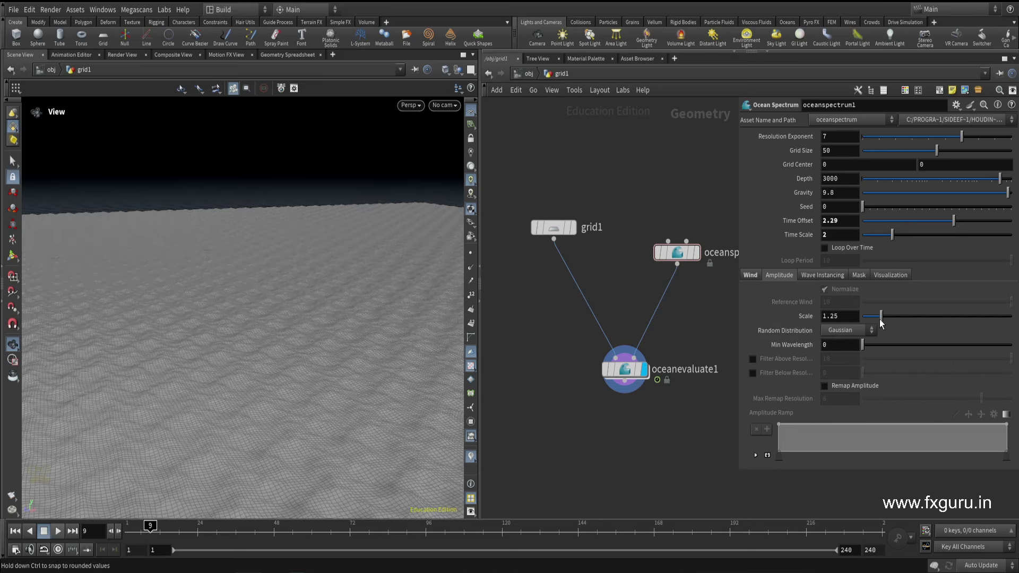
pyautogui.moveTo(880, 320); pyautogui.dragTo(877, 320)
pyautogui.moveTo(296, 348); pyautogui.dragTo(280, 367)
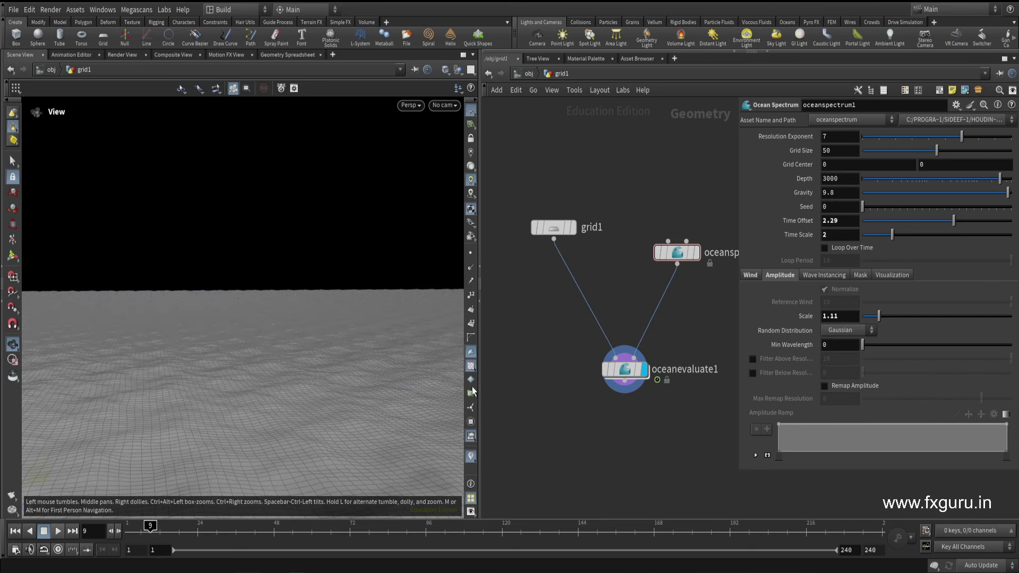
pyautogui.moveTo(892, 317); pyautogui.dragTo(917, 315)
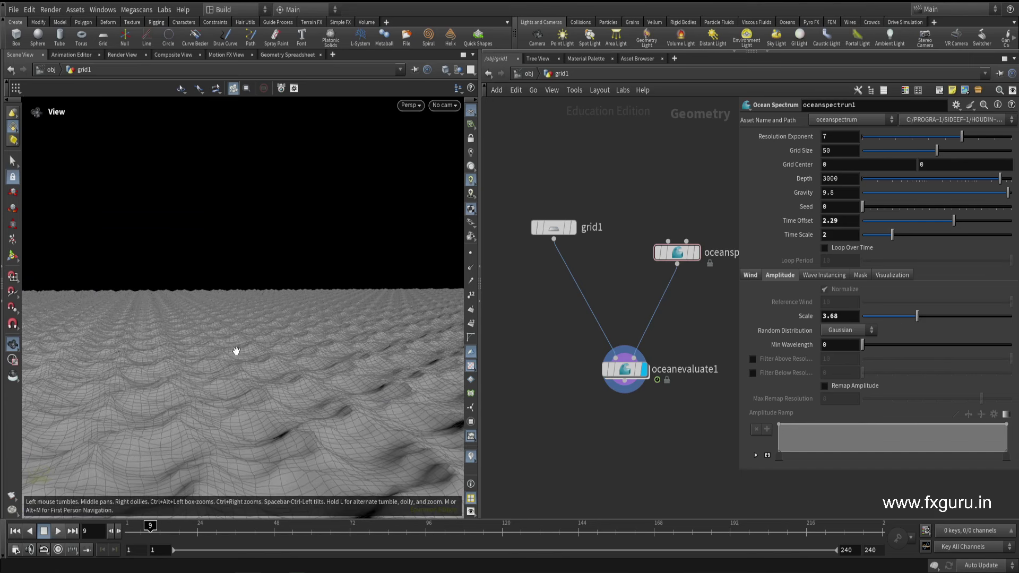
pyautogui.moveTo(210, 375)
pyautogui.mouseDown()
pyautogui.moveTo(182, 369)
pyautogui.moveTo(200, 369)
pyautogui.mouseUp()
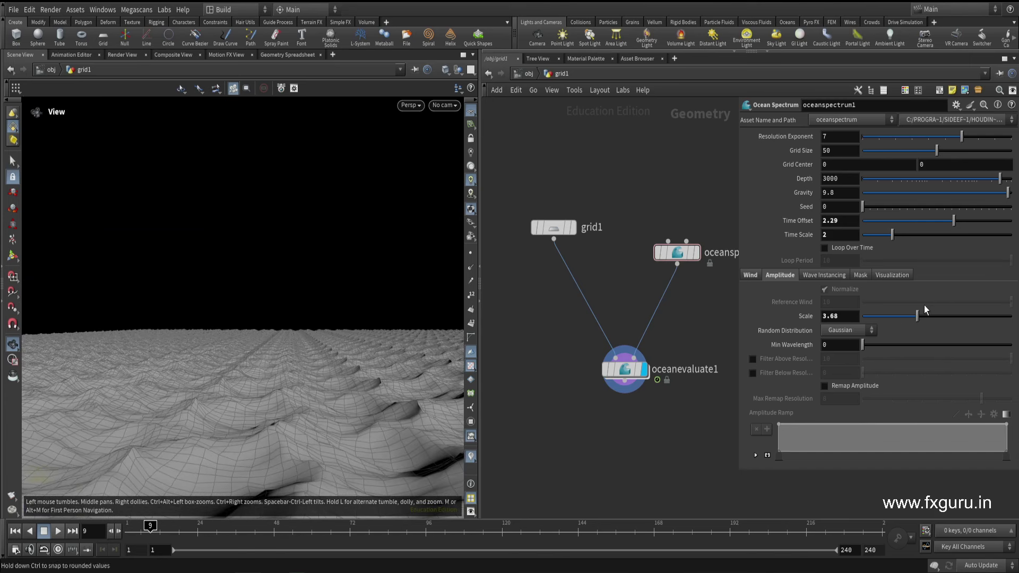
pyautogui.moveTo(905, 318); pyautogui.dragTo(902, 317)
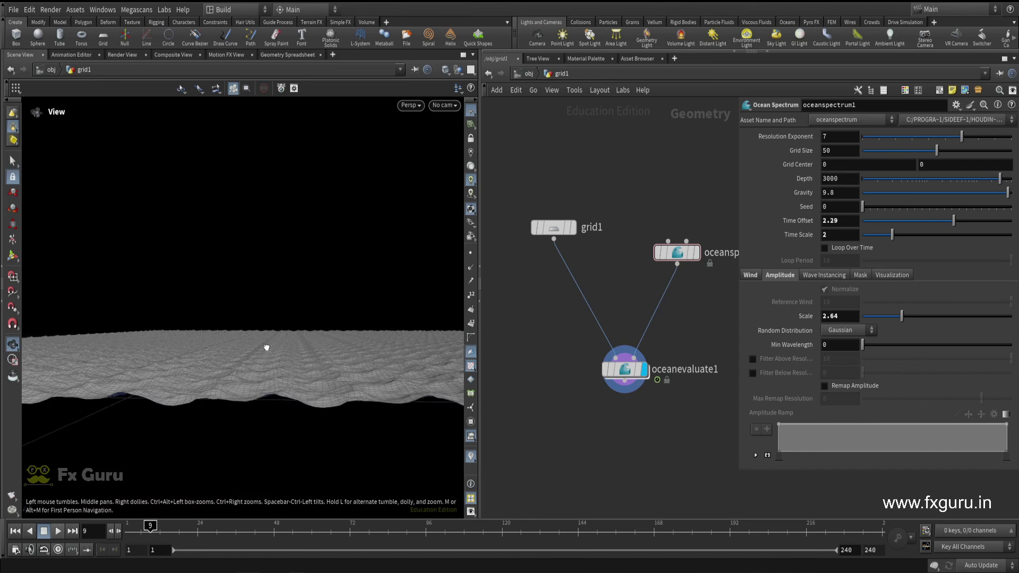
pyautogui.moveTo(266, 346)
pyautogui.mouseDown()
pyautogui.moveTo(287, 338)
pyautogui.moveTo(274, 375)
pyautogui.moveTo(228, 422)
pyautogui.mouseUp()
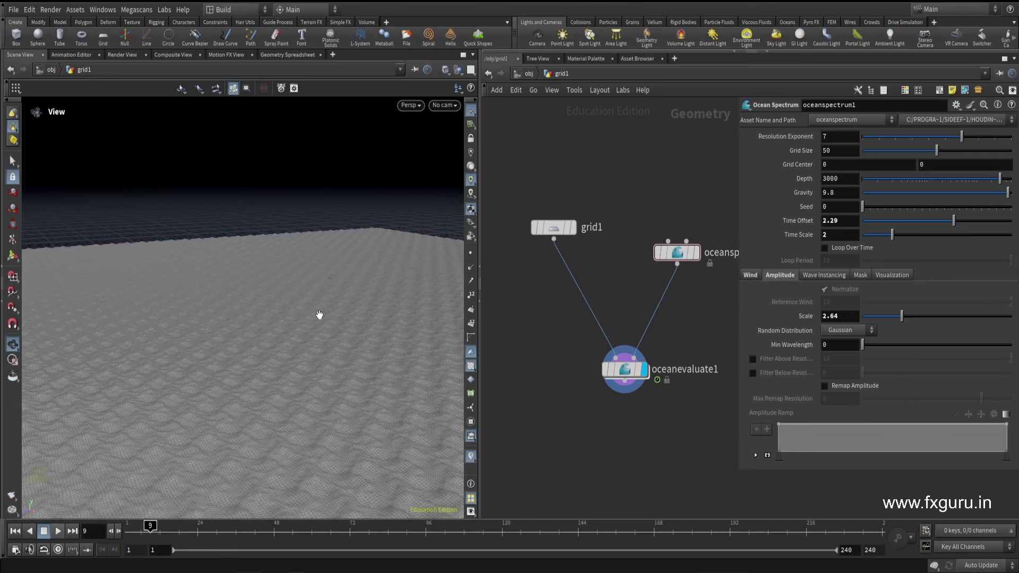
# Step: Insert an Add node (add1) above oceanspectrum1 as its input
pyautogui.moveTo(621, 335); pyautogui.dragTo(572, 397, button='middle')
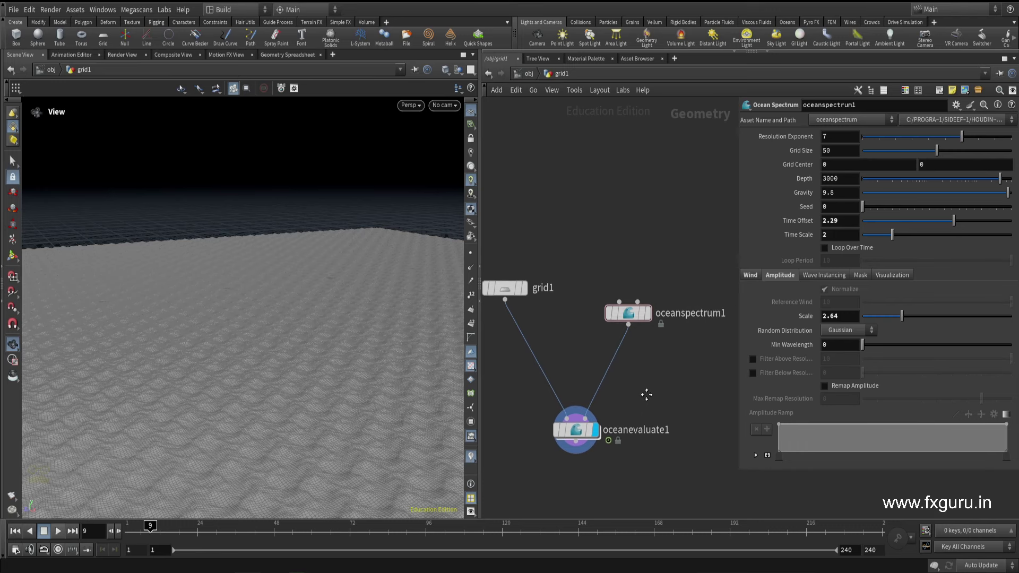
pyautogui.click(841, 275)
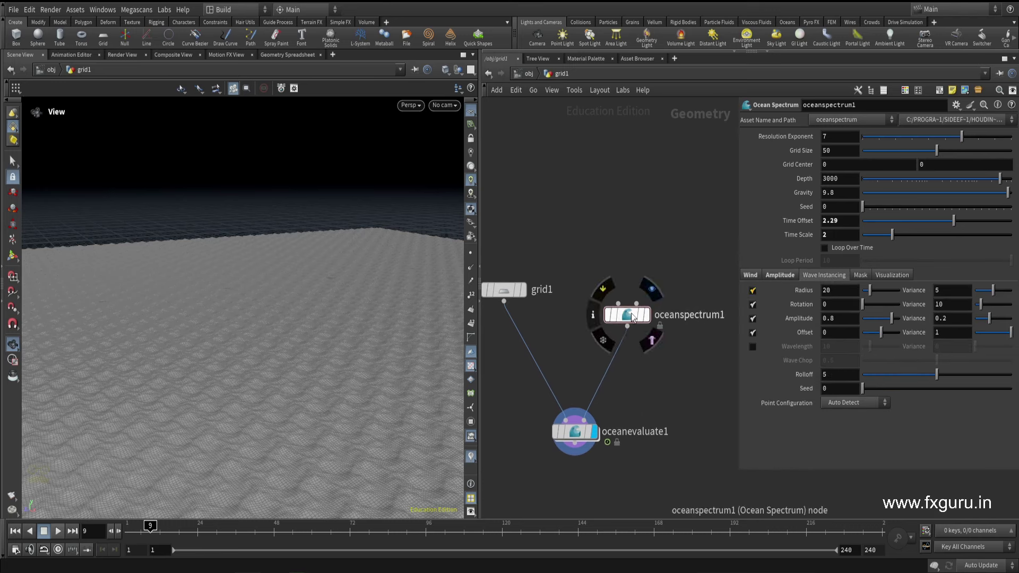
pyautogui.moveTo(627, 315); pyautogui.dragTo(633, 375)
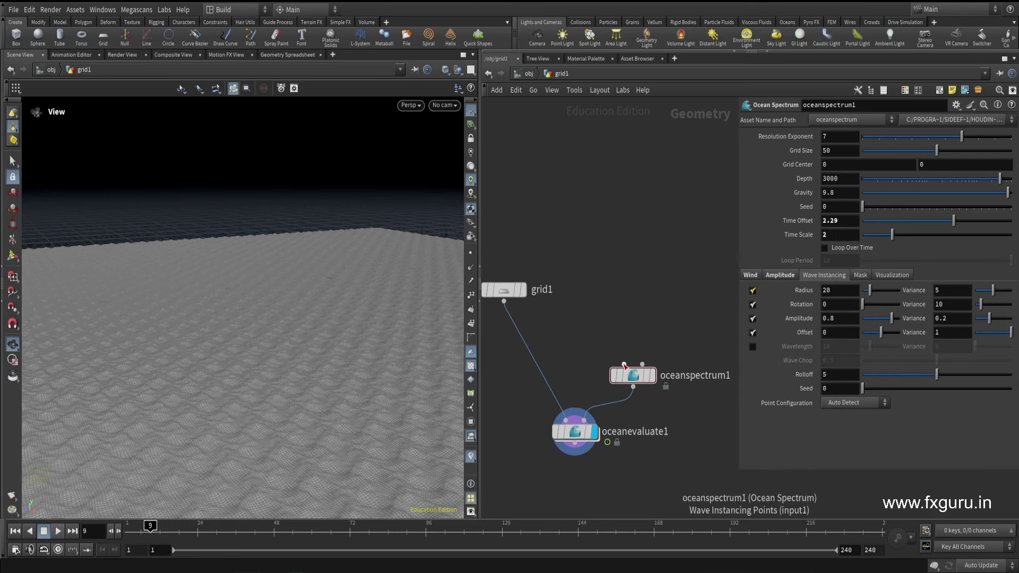
pyautogui.moveTo(624, 366); pyautogui.dragTo(642, 364, button='middle')
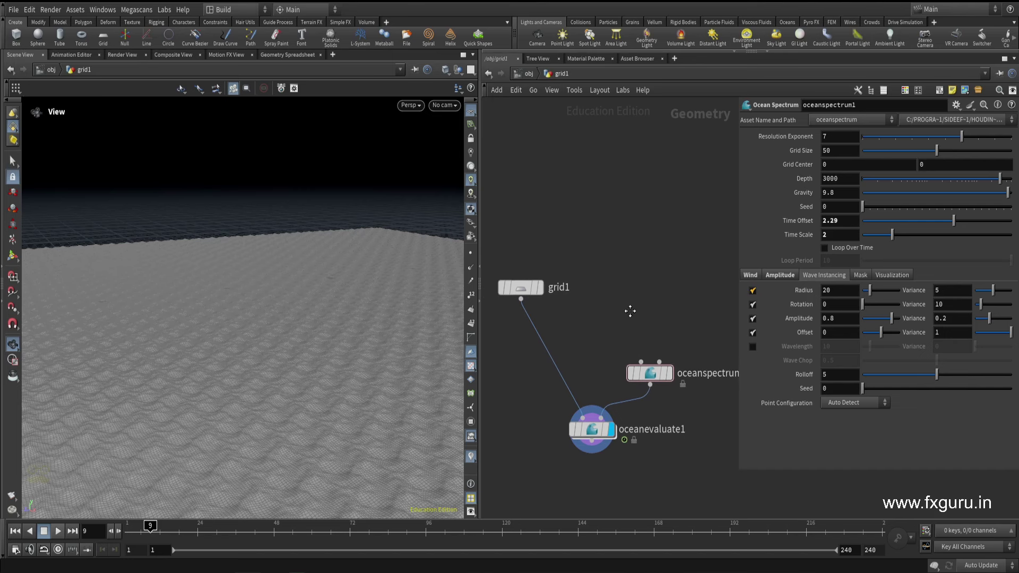
pyautogui.press('Tab')
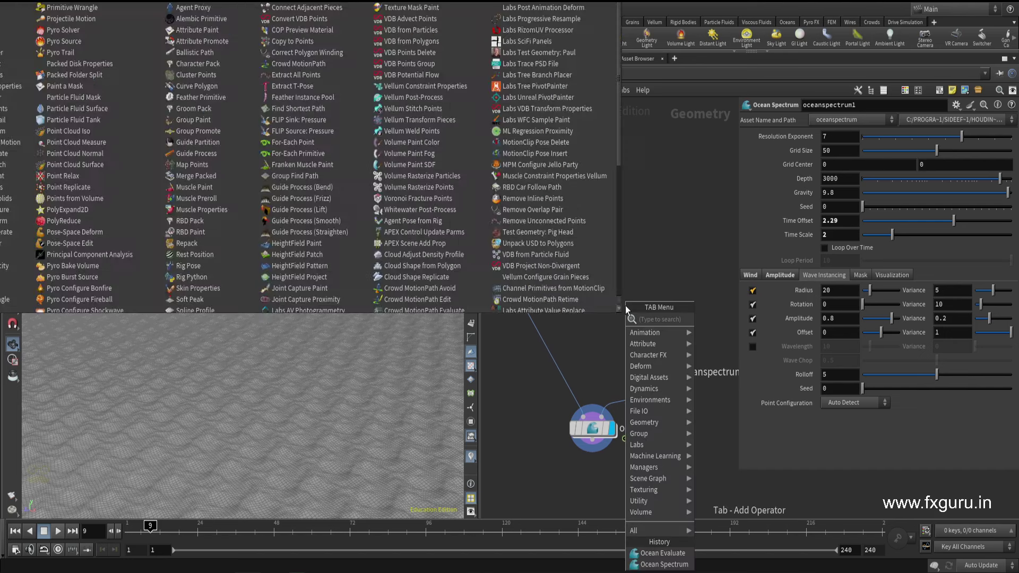
pyautogui.press('Escape')
pyautogui.press('Tab')
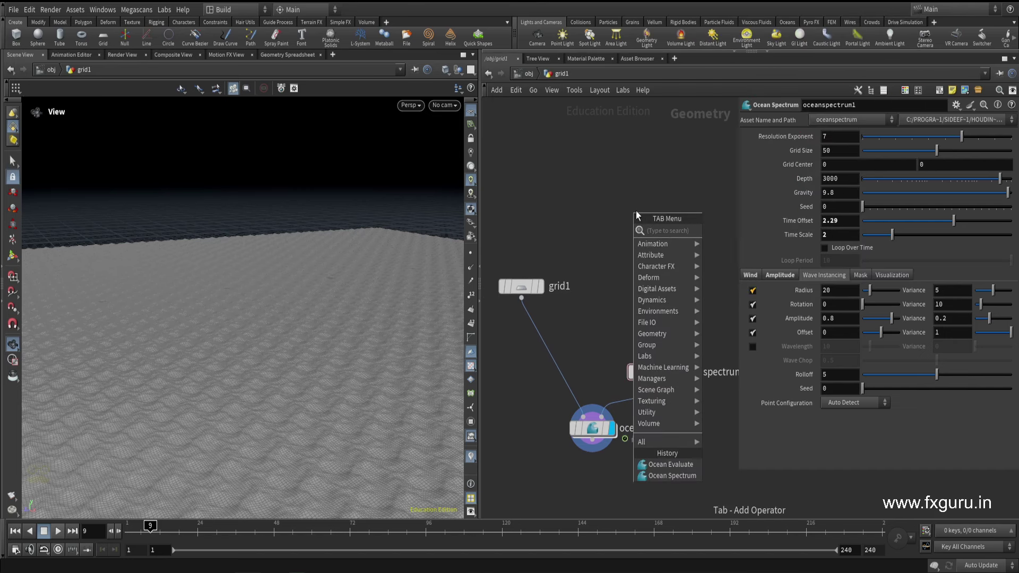
pyautogui.write('poi')
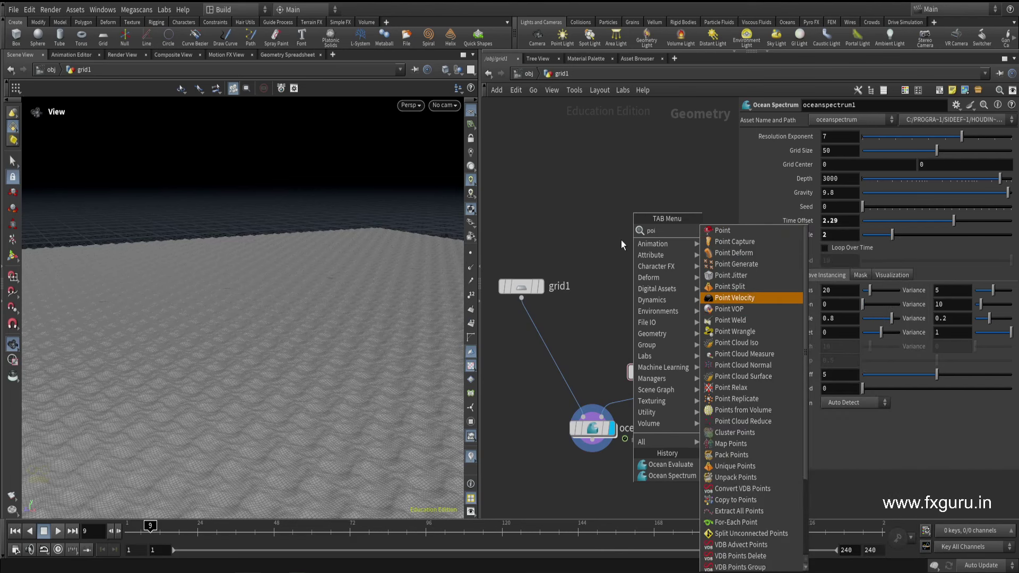
pyautogui.press('Escape')
pyautogui.press('Tab')
pyautogui.write('ad')
pyautogui.click(706, 258)
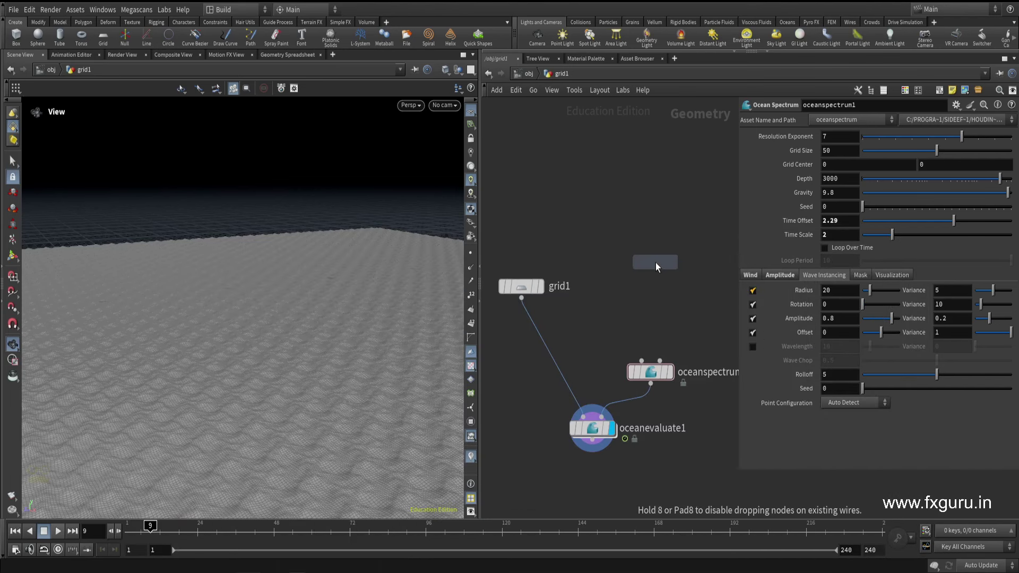
pyautogui.click(655, 262)
# Step: Give add1 a single point at 0, 0, 0 and frame the grid
pyautogui.moveTo(606, 191); pyautogui.dragTo(689, 301)
pyautogui.click(848, 164)
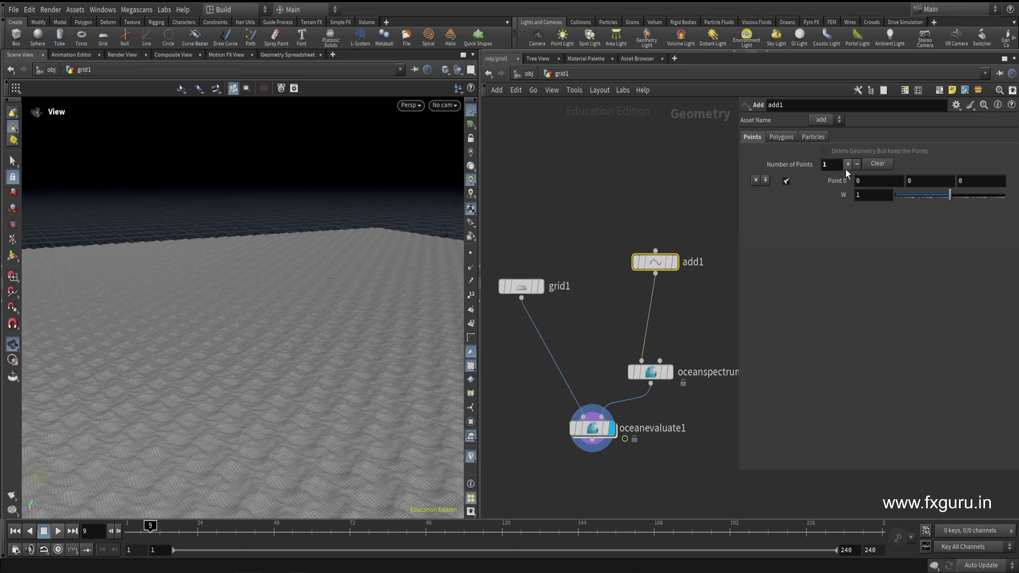
pyautogui.press('g')
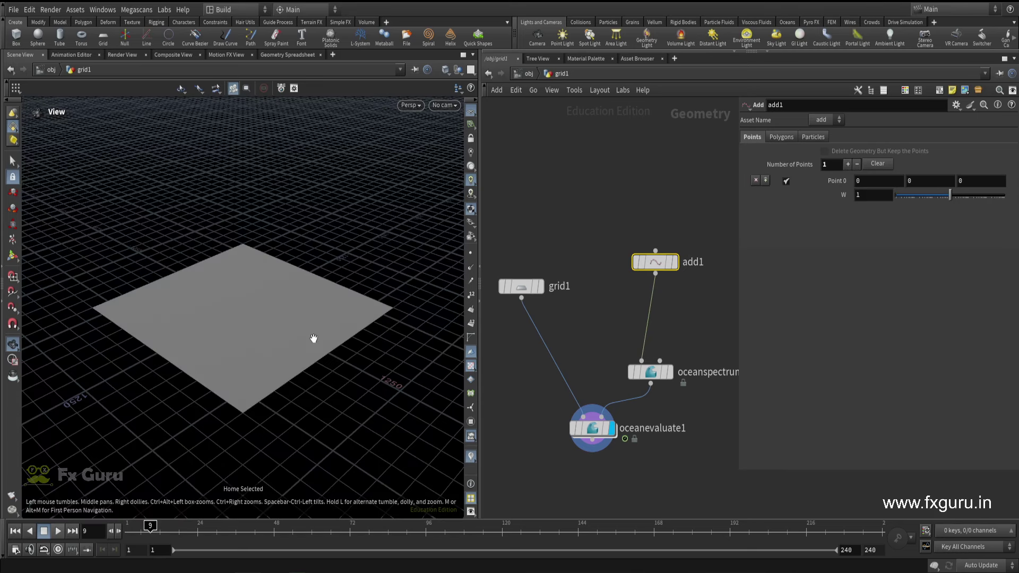
pyautogui.scroll(3, 227, 293)
pyautogui.scroll(3, 282, 317)
pyautogui.scroll(3, 278, 343)
pyautogui.scroll(-3, 242, 314)
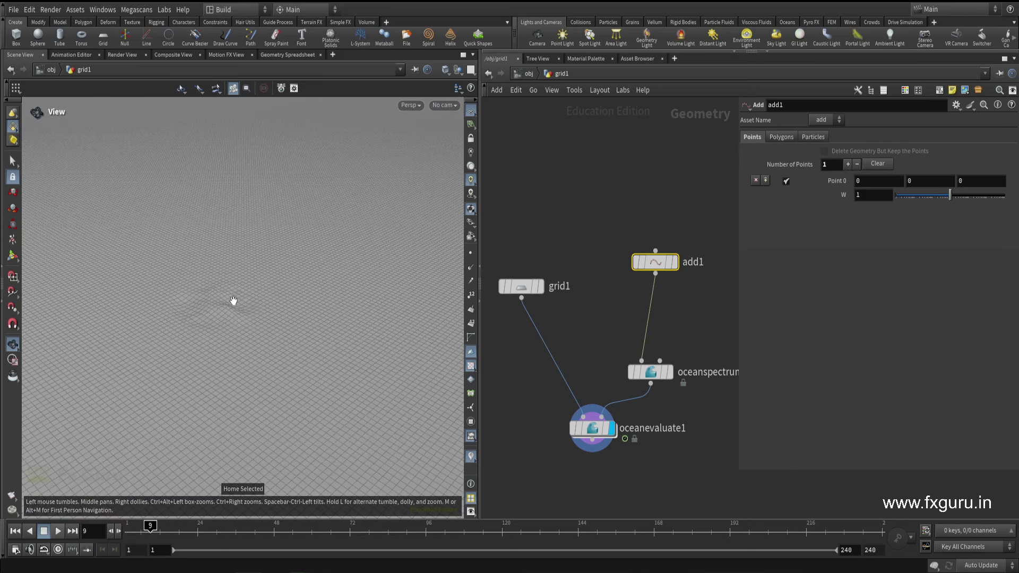
pyautogui.scroll(-3, 244, 316)
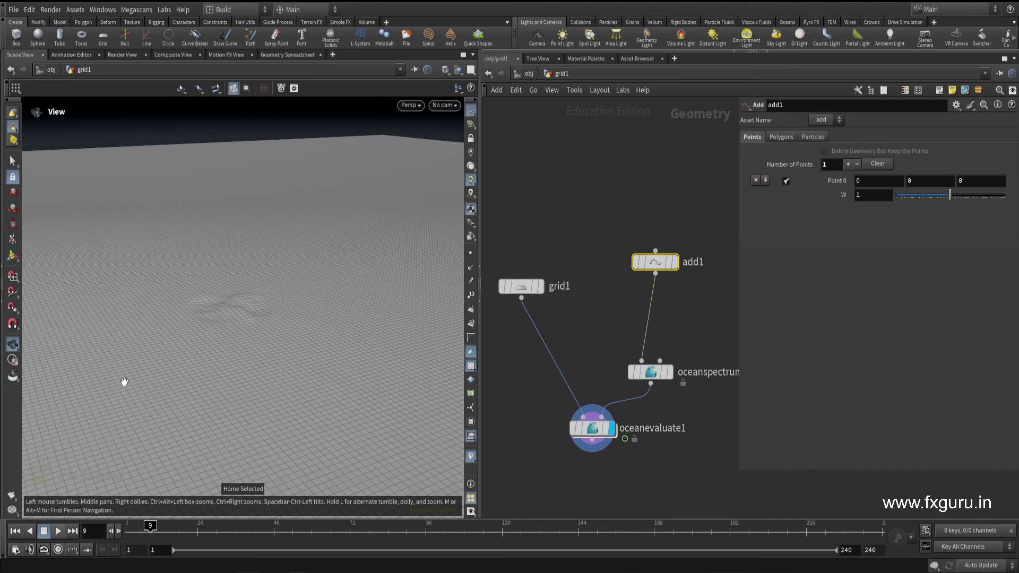
pyautogui.click(57, 532)
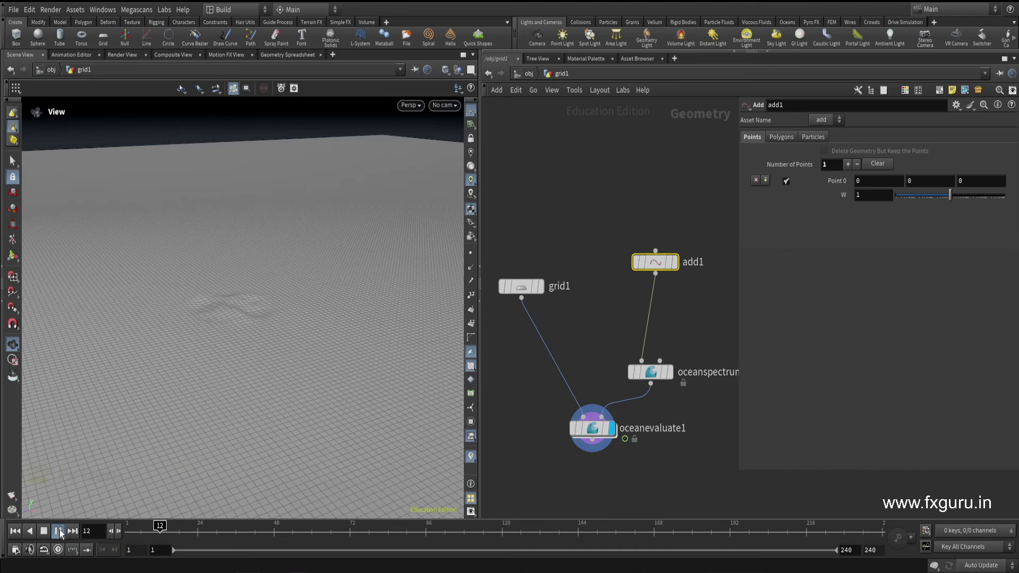
pyautogui.moveTo(173, 334); pyautogui.dragTo(152, 331)
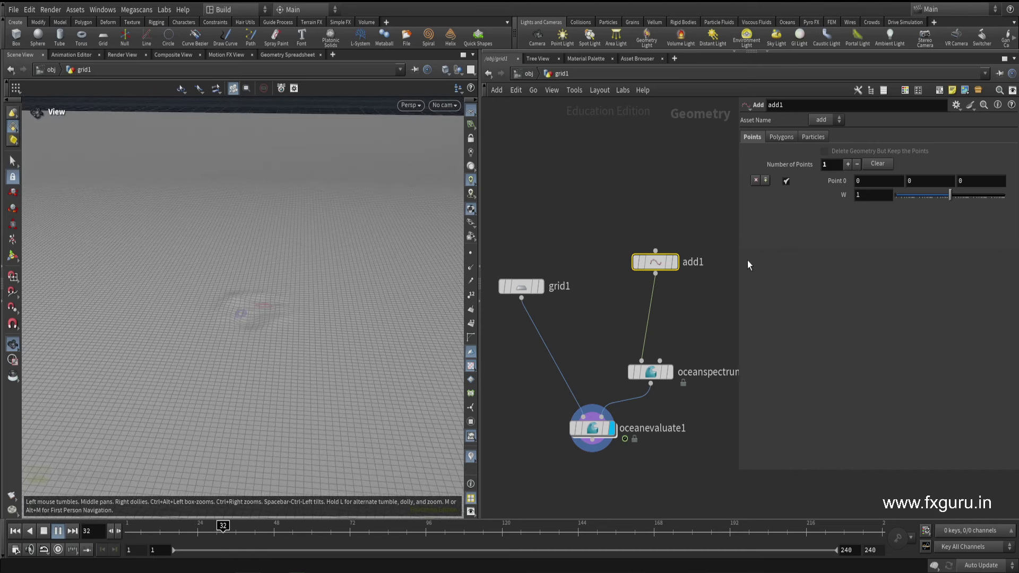
pyautogui.click(651, 371)
pyautogui.moveTo(870, 290)
pyautogui.mouseDown()
pyautogui.moveTo(890, 294)
pyautogui.moveTo(880, 319)
pyautogui.mouseUp()
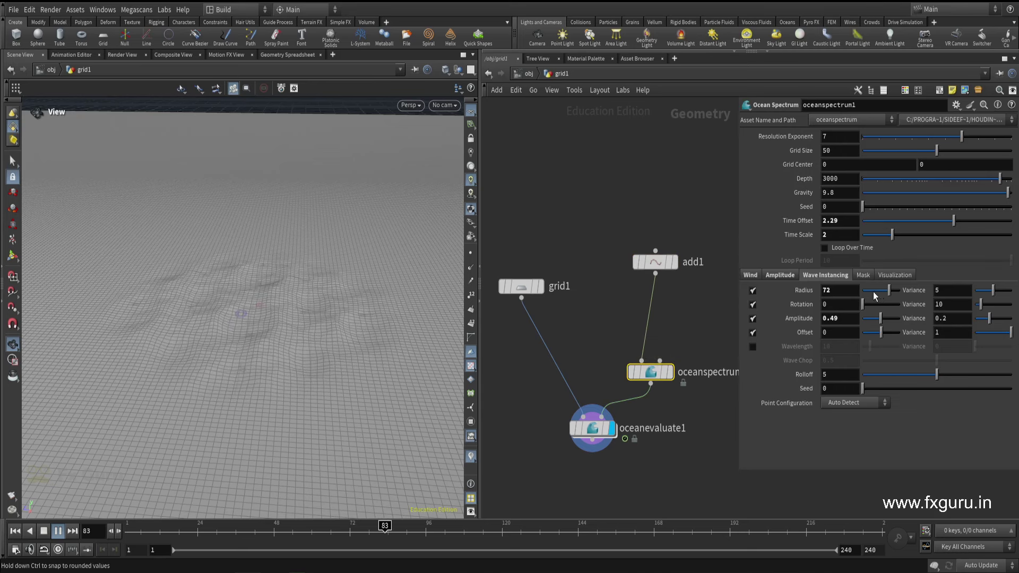
pyautogui.click(826, 290)
pyautogui.write('20')
pyautogui.press('Return')
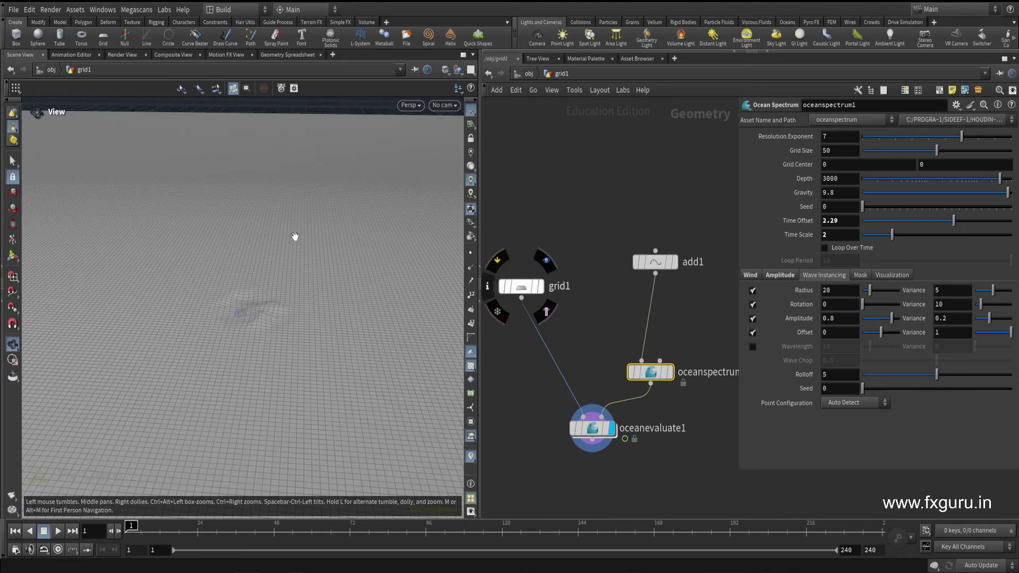
pyautogui.moveTo(296, 234)
pyautogui.mouseDown()
pyautogui.moveTo(202, 267)
pyautogui.moveTo(228, 285)
pyautogui.mouseUp()
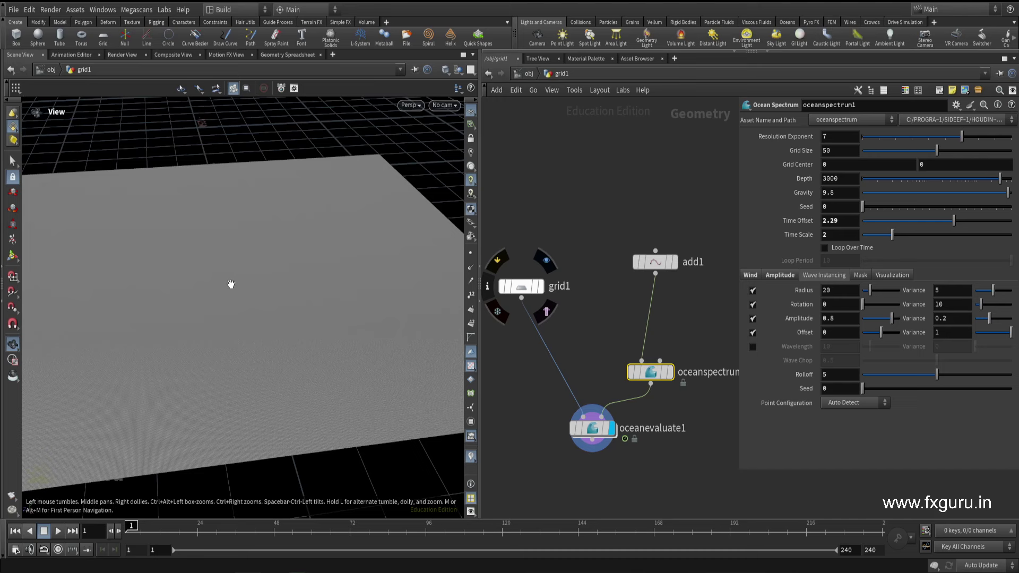
pyautogui.moveTo(683, 298); pyautogui.dragTo(613, 177)
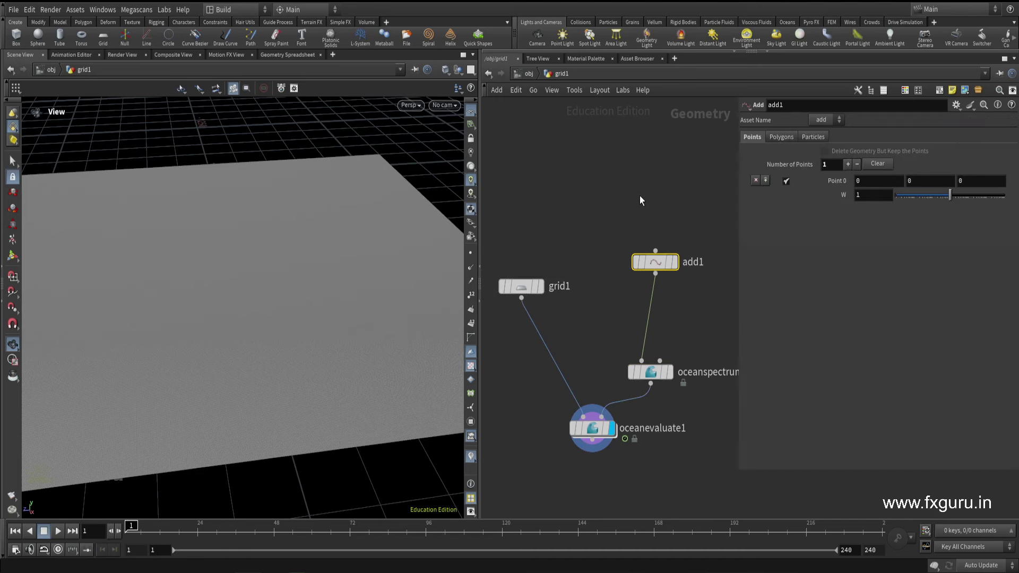
pyautogui.press('Delete')
# Step: Add a Scatter node (scatter1) fed from grid1 and display its points
pyautogui.moveTo(521, 286)
pyautogui.mouseDown()
pyautogui.moveTo(537, 205)
pyautogui.moveTo(651, 232)
pyautogui.moveTo(645, 247)
pyautogui.mouseUp()
pyautogui.write('scatter')
pyautogui.press('Return')
pyautogui.click(647, 234)
pyautogui.click(673, 207)
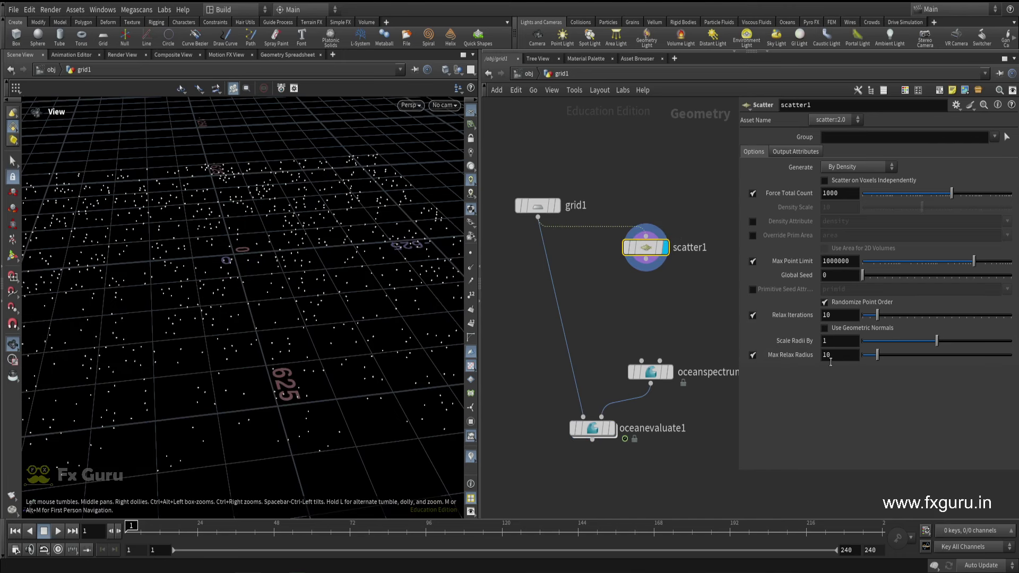
# Step: Set scatter1 Max Relax Radius 100, Relax Iterations 100 and Force Total Count 2500
pyautogui.moveTo(878, 355); pyautogui.dragTo(1011, 354)
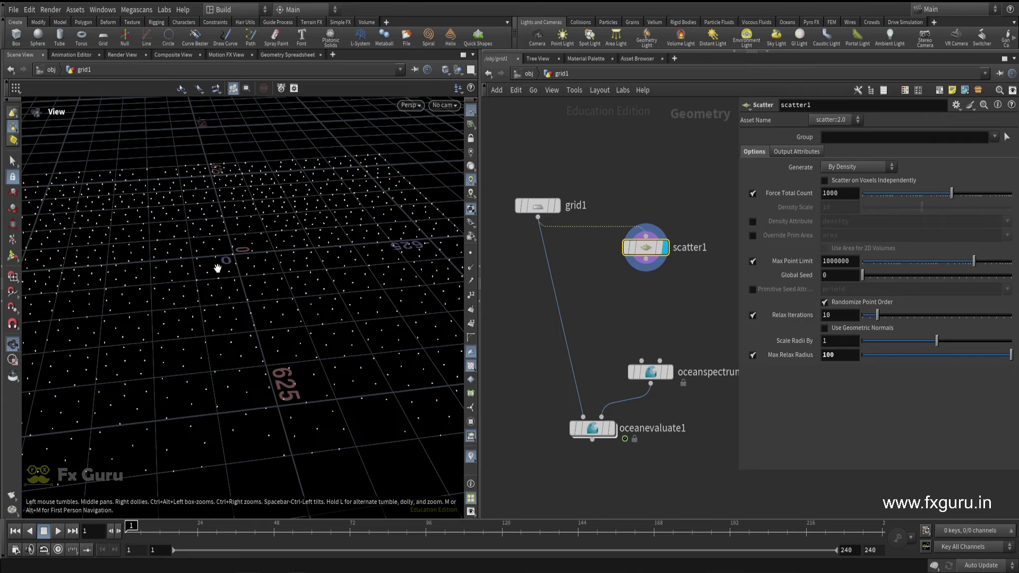
pyautogui.click(847, 195)
pyautogui.write('3000')
pyautogui.press('Return')
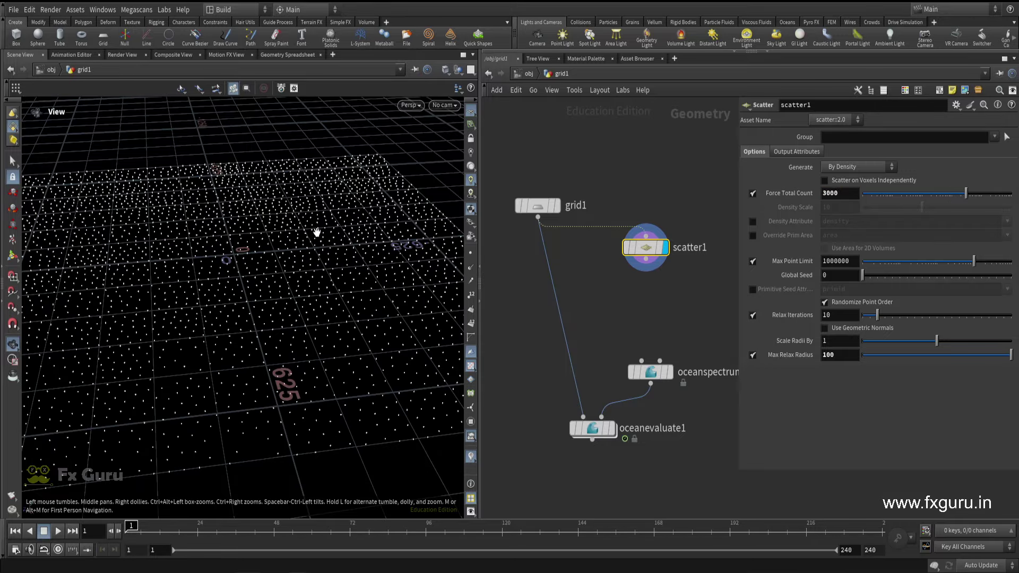
pyautogui.moveTo(317, 232)
pyautogui.mouseDown()
pyautogui.moveTo(243, 245)
pyautogui.moveTo(227, 268)
pyautogui.moveTo(212, 390)
pyautogui.mouseUp()
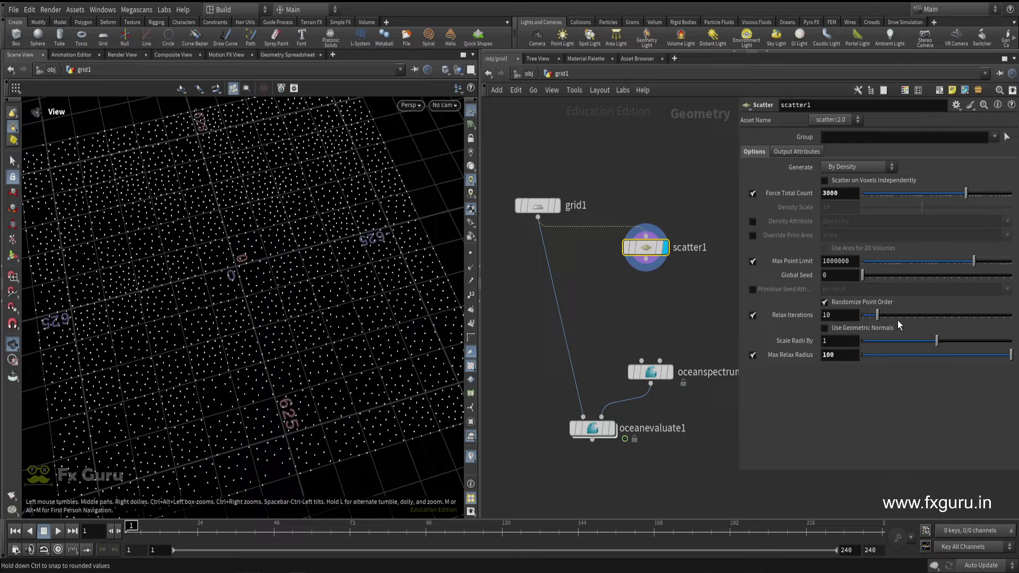
pyautogui.moveTo(937, 315); pyautogui.dragTo(998, 315)
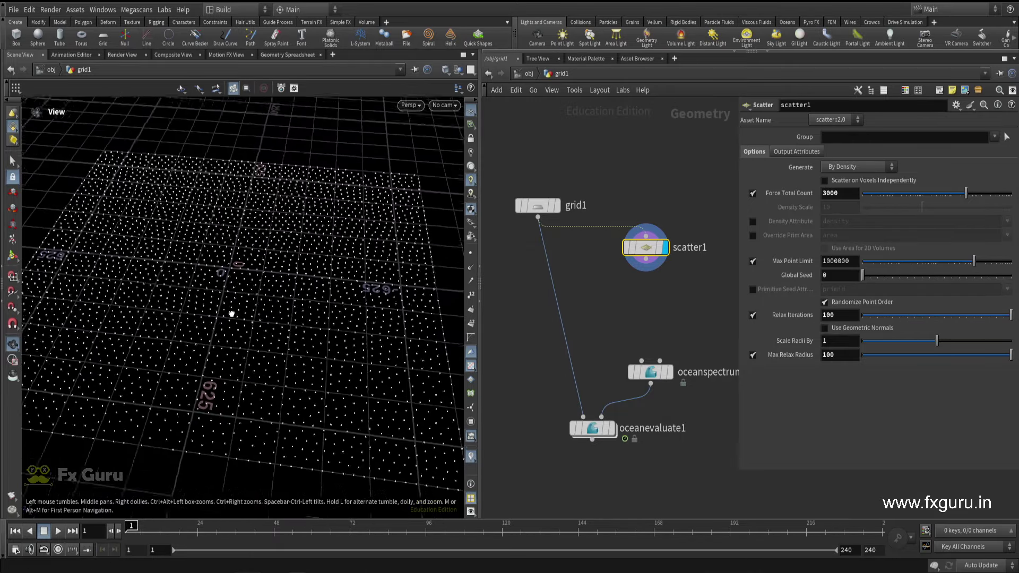
pyautogui.moveTo(268, 330)
pyautogui.mouseDown()
pyautogui.moveTo(224, 285)
pyautogui.moveTo(255, 286)
pyautogui.mouseUp()
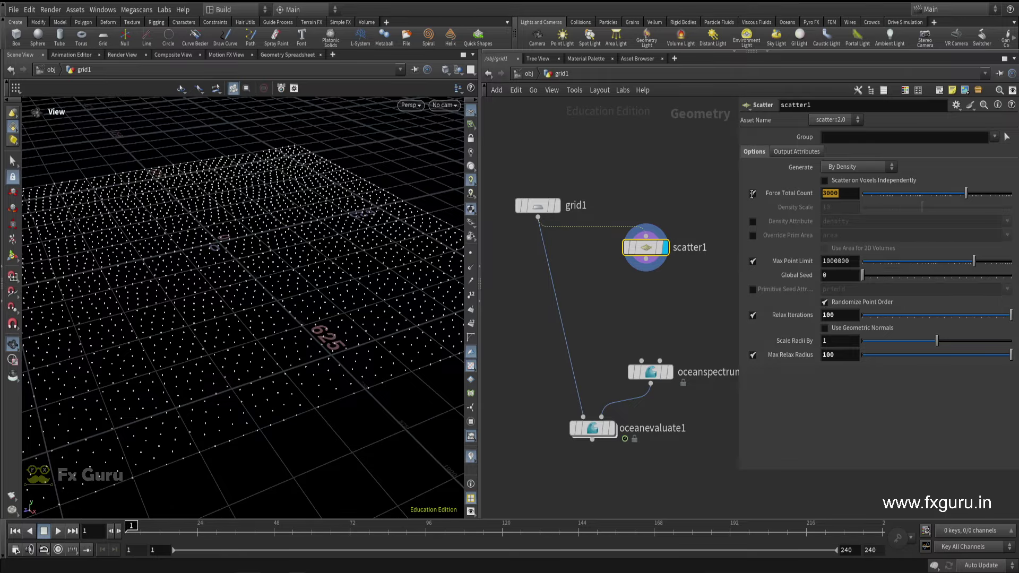
pyautogui.doubleClick(840, 193)
pyautogui.write('2500')
pyautogui.press('Return')
pyautogui.moveTo(373, 225)
pyautogui.mouseDown()
pyautogui.moveTo(257, 278)
pyautogui.moveTo(225, 259)
pyautogui.moveTo(230, 312)
pyautogui.mouseUp()
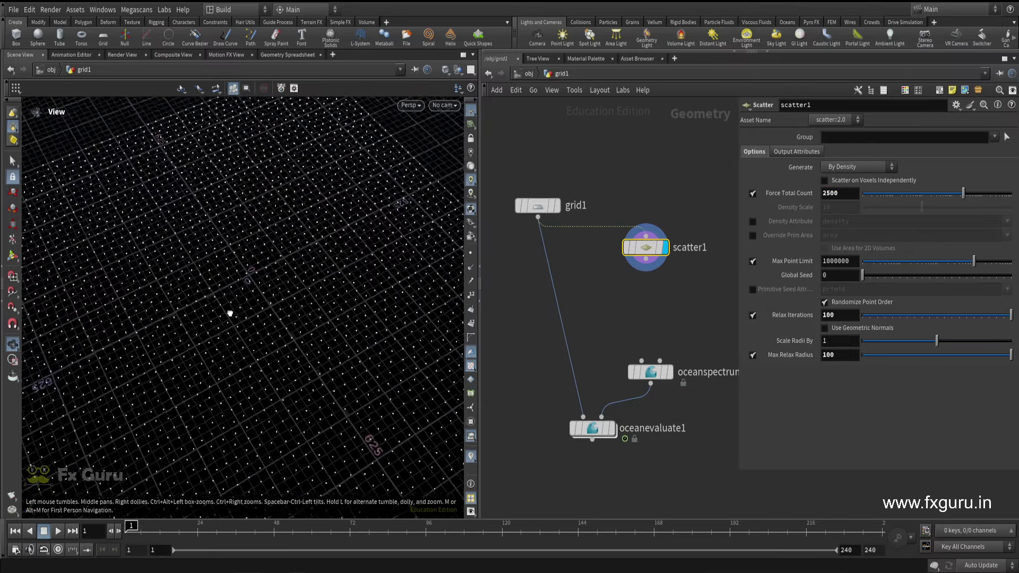
# Step: Wire scatter1 into oceanspectrum1 and display oceanevaluate1
pyautogui.moveTo(646, 259); pyautogui.dragTo(642, 361)
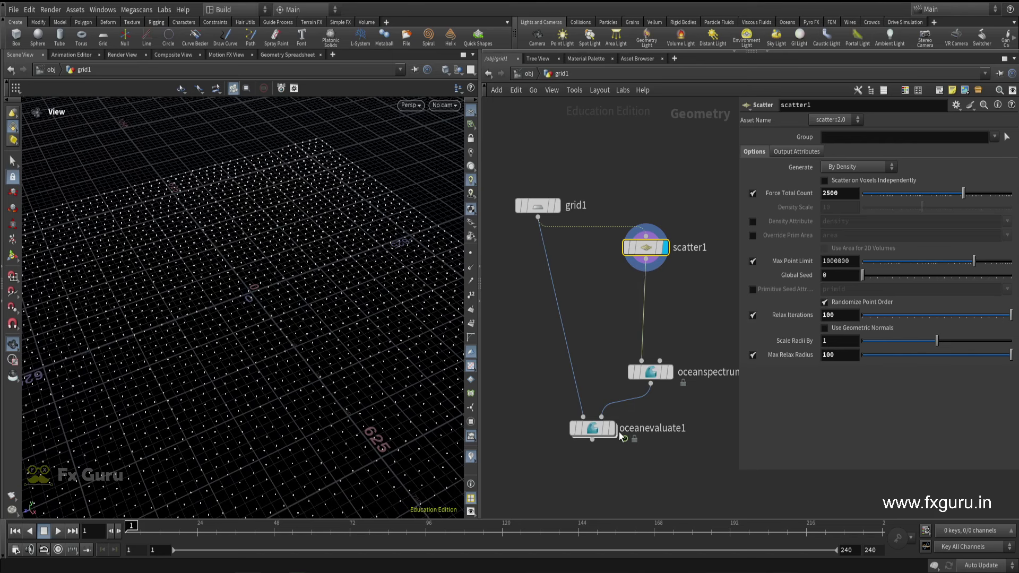
pyautogui.click(610, 428)
pyautogui.moveTo(245, 353)
pyautogui.mouseDown()
pyautogui.moveTo(227, 345)
pyautogui.moveTo(228, 369)
pyautogui.moveTo(255, 311)
pyautogui.moveTo(207, 332)
pyautogui.moveTo(213, 368)
pyautogui.moveTo(295, 407)
pyautogui.moveTo(237, 361)
pyautogui.mouseUp()
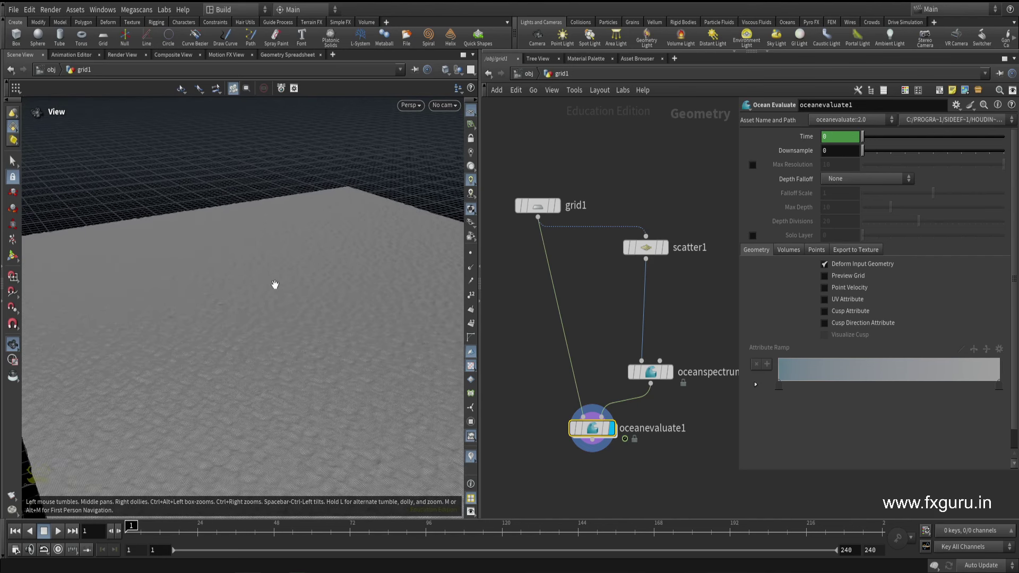
# Step: Play the ocean animation and stop at frame 22
pyautogui.moveTo(330, 318)
pyautogui.mouseDown()
pyautogui.moveTo(302, 346)
pyautogui.moveTo(268, 343)
pyautogui.moveTo(298, 339)
pyautogui.mouseUp()
pyautogui.click(58, 530)
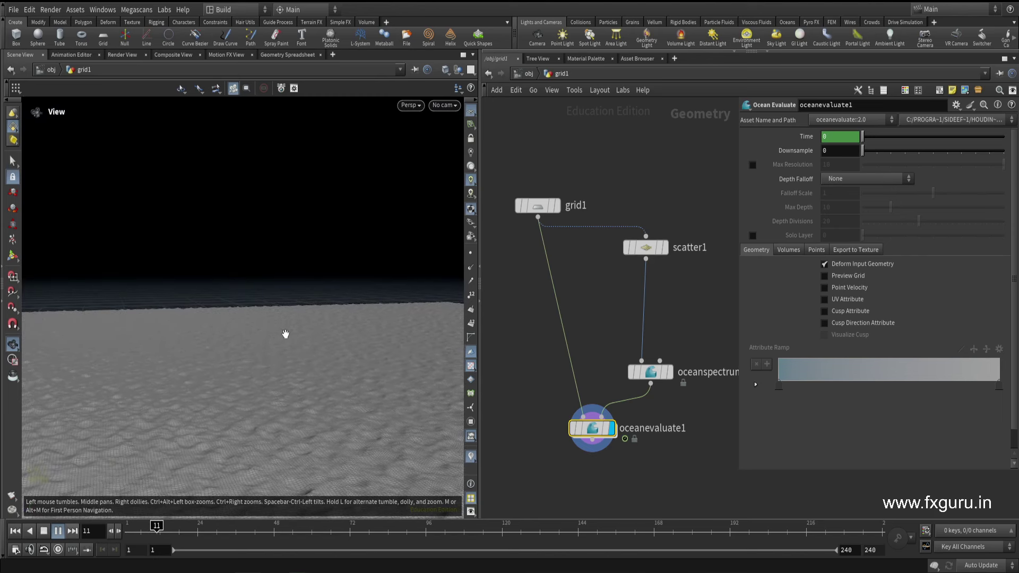
pyautogui.press('Up')
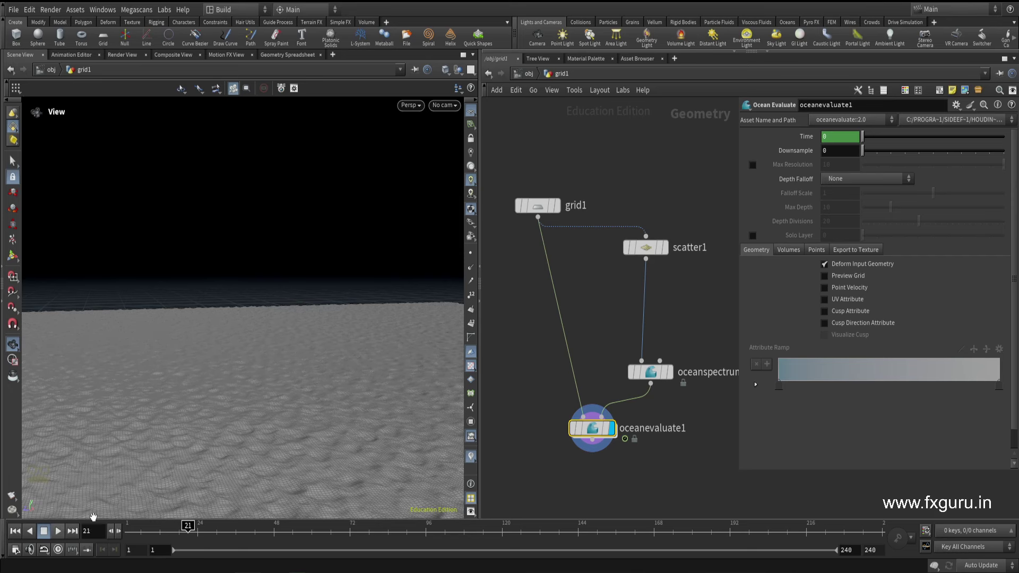
# Step: Try wiring scatter1 into oceanevaluate1, undo it, and select oceanspectrum1
pyautogui.moveTo(677, 306); pyautogui.dragTo(621, 310)
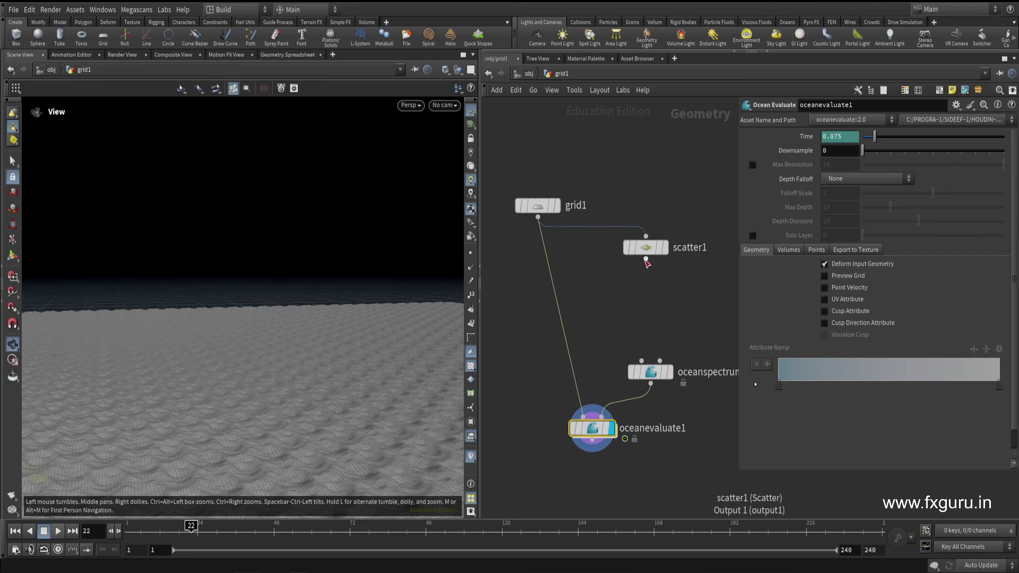
pyautogui.moveTo(647, 262); pyautogui.dragTo(604, 408)
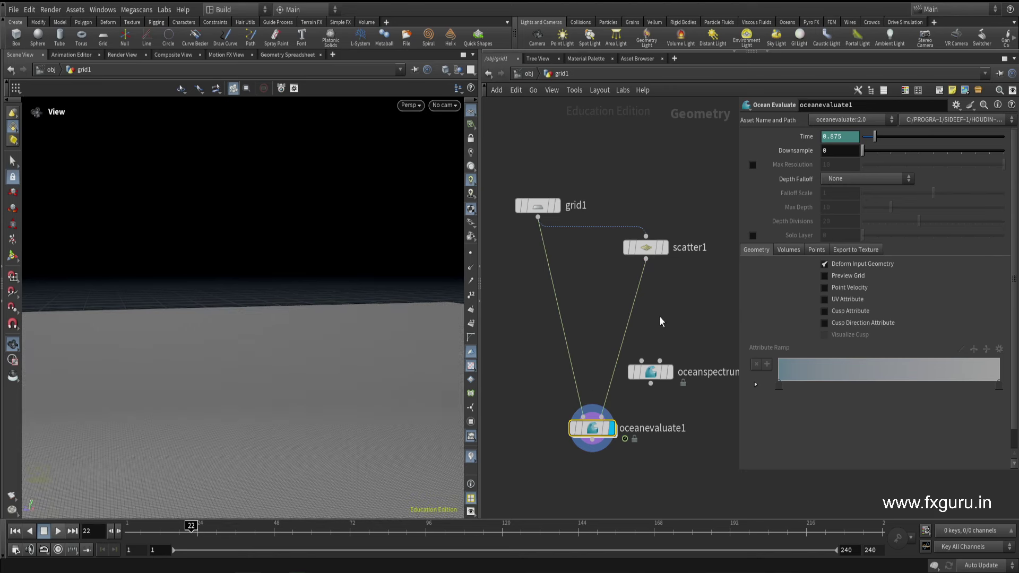
pyautogui.hotkey('ctrl', 'z')
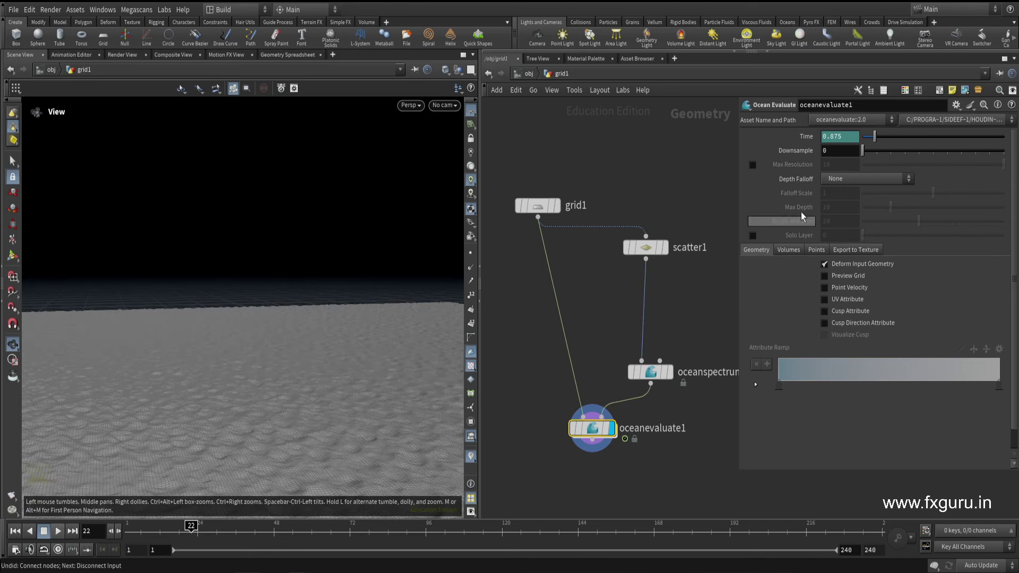
pyautogui.click(846, 255)
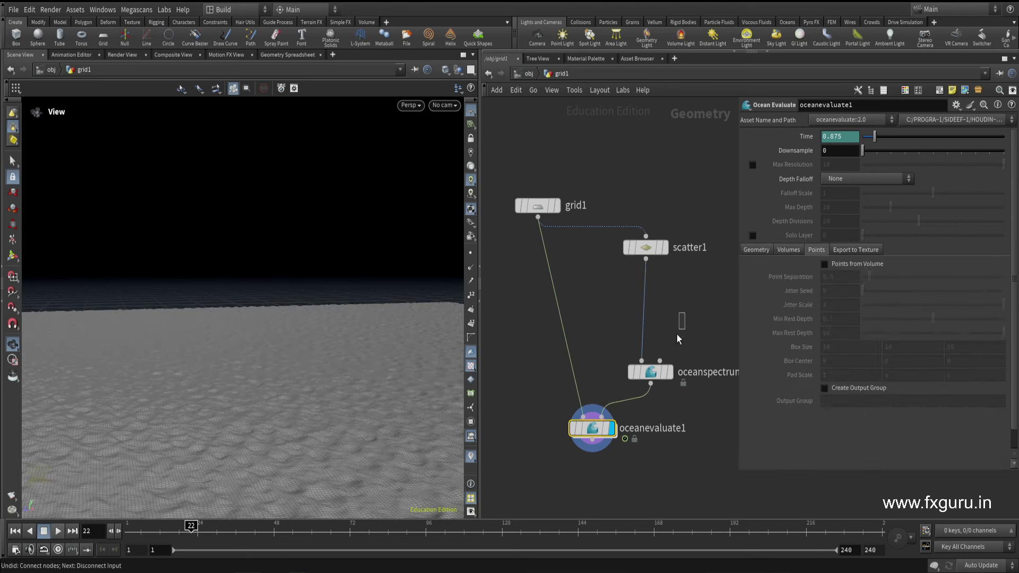
pyautogui.click(650, 372)
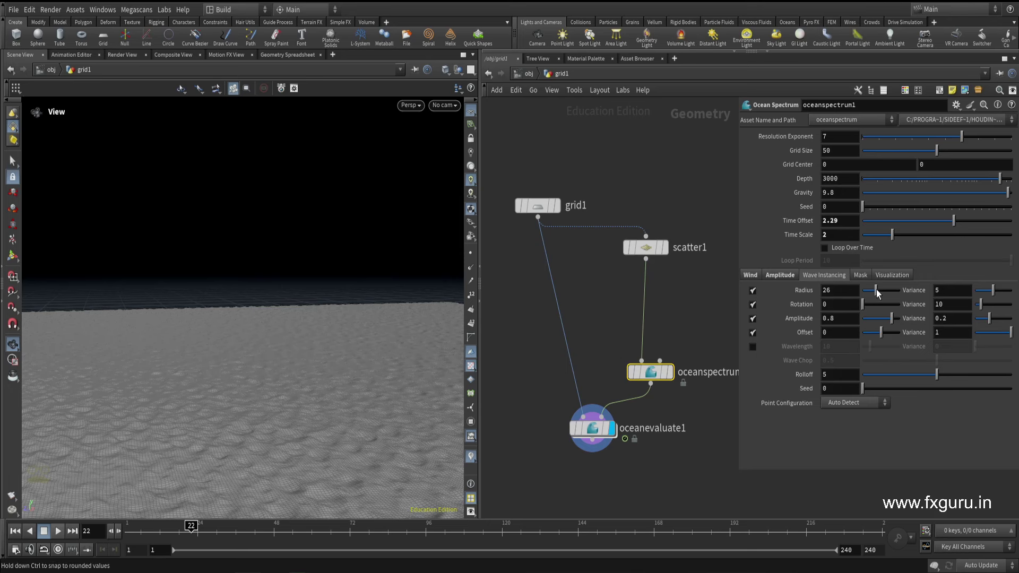
# Step: Set the spectrum's wave instancing Radius to 20 and Rotation to 16
pyautogui.moveTo(877, 290)
pyautogui.mouseDown()
pyautogui.moveTo(883, 296)
pyautogui.moveTo(863, 297)
pyautogui.moveTo(878, 306)
pyautogui.mouseUp()
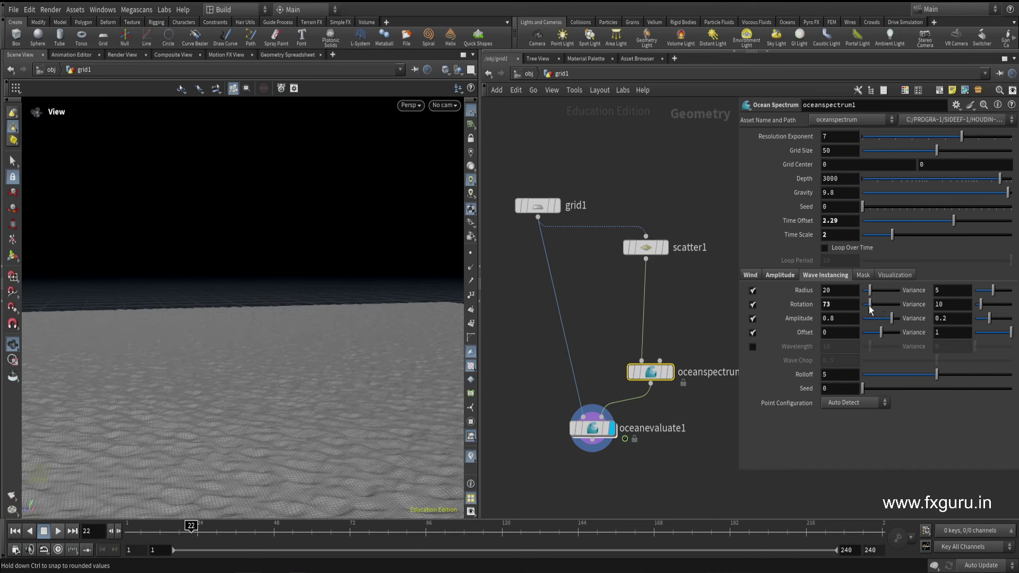
pyautogui.moveTo(868, 305); pyautogui.dragTo(866, 304)
pyautogui.rightClick(801, 304)
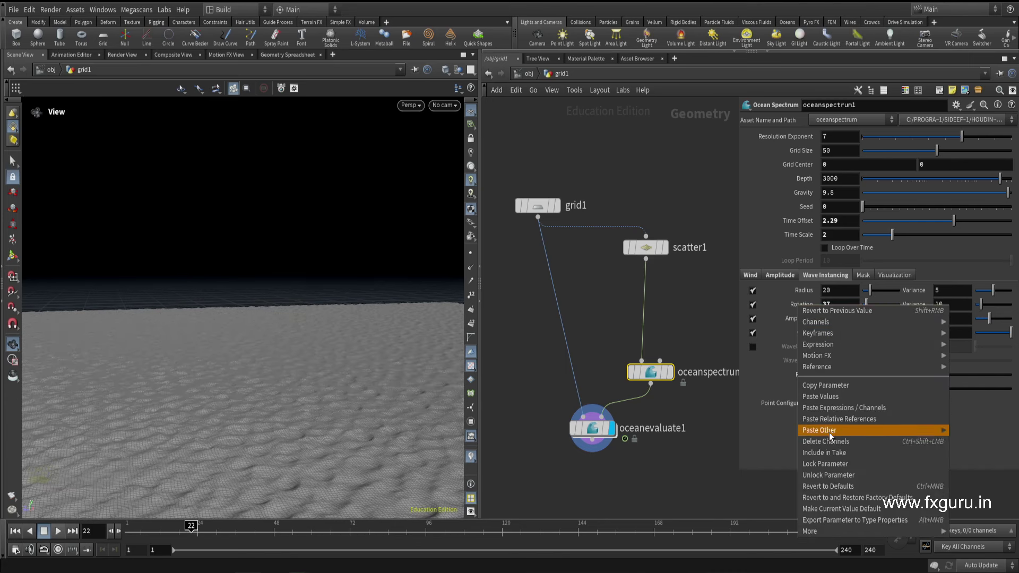
pyautogui.click(813, 309)
pyautogui.moveTo(864, 310); pyautogui.dragTo(864, 304)
# Step: Play the ocean animation, stop at frame 31, and show the Mask settings
pyautogui.click(58, 532)
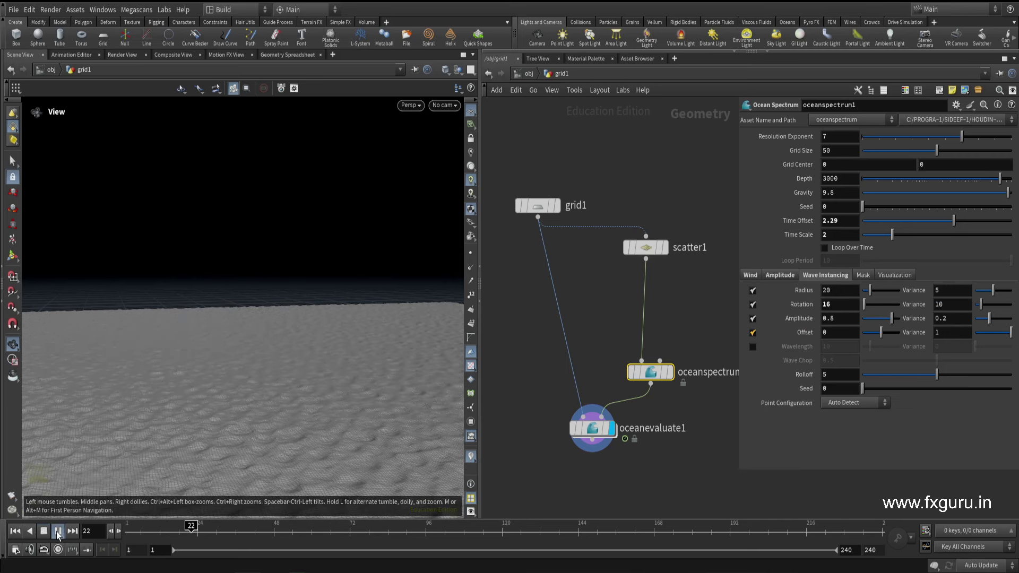
pyautogui.press('Up')
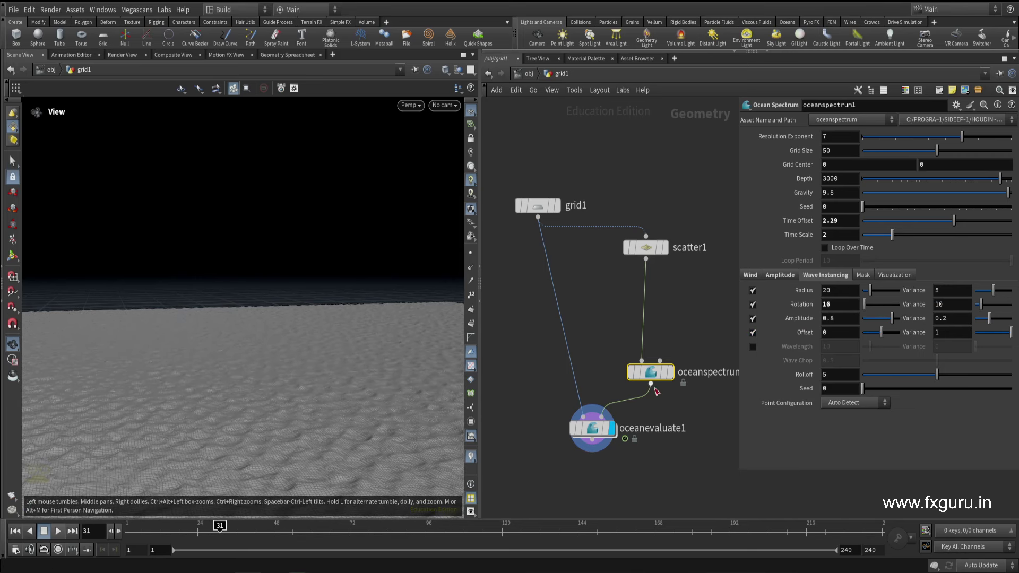
pyautogui.click(861, 275)
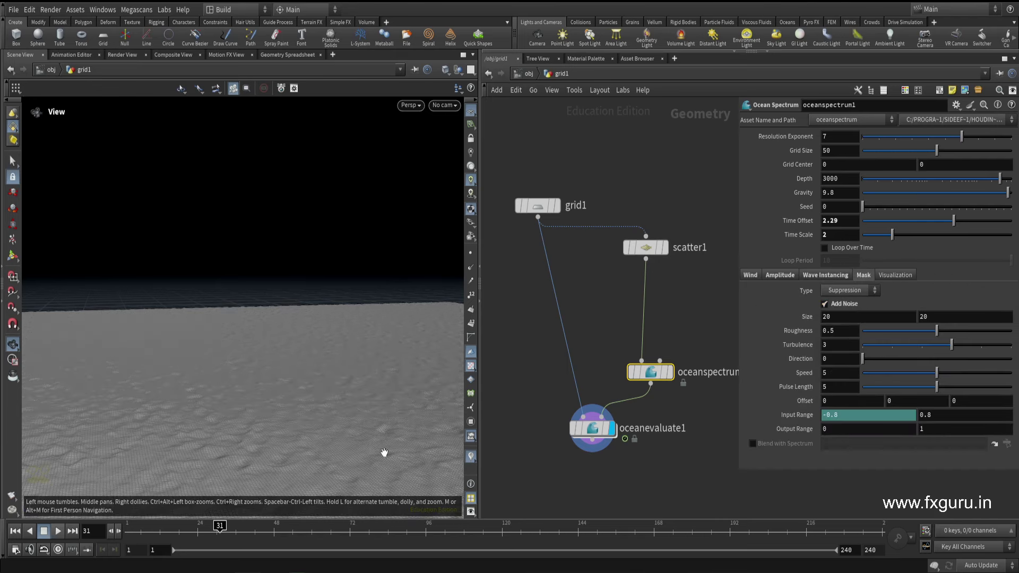
# Step: Change the mask's minimum Output Range from 0.8 to 0.6 and raise Amplitude Scale to about 4.07
pyautogui.click(842, 436)
pyautogui.write('0.8')
pyautogui.press('Return')
pyautogui.moveTo(209, 364)
pyautogui.mouseDown()
pyautogui.moveTo(205, 462)
pyautogui.moveTo(307, 376)
pyautogui.moveTo(418, 419)
pyautogui.mouseUp()
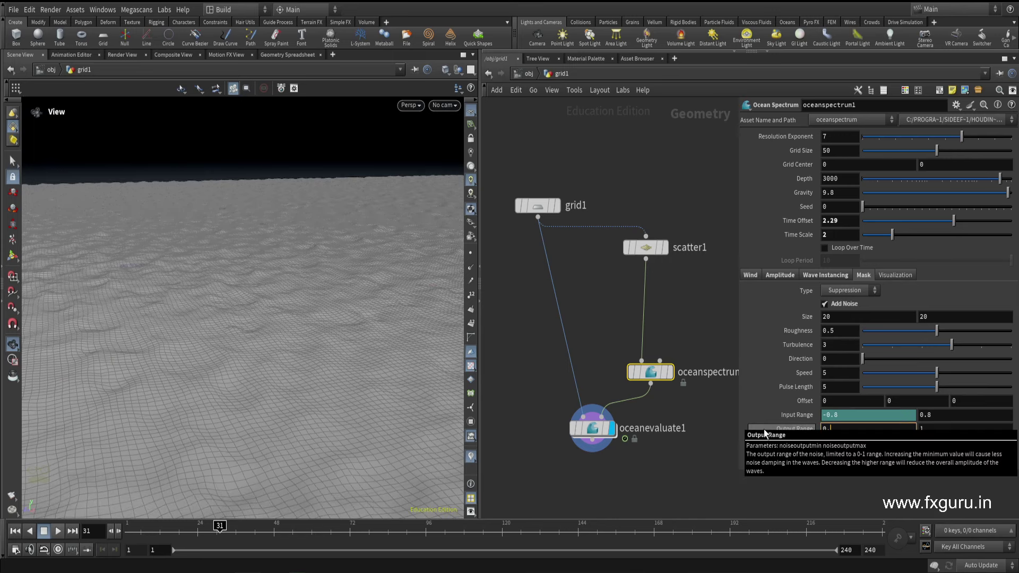
pyautogui.write('6')
pyautogui.press('Return')
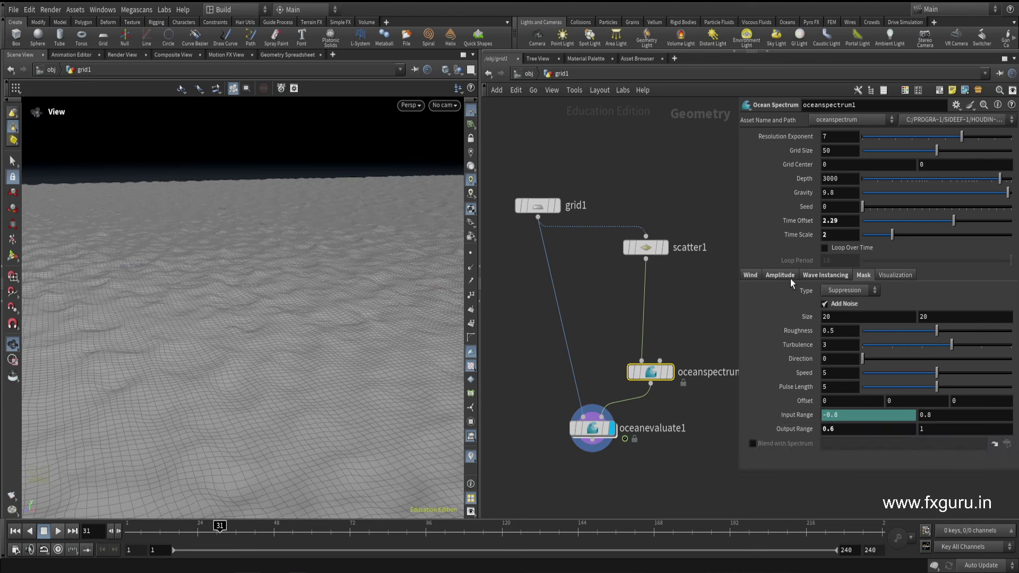
pyautogui.click(791, 279)
pyautogui.moveTo(907, 316); pyautogui.dragTo(926, 315)
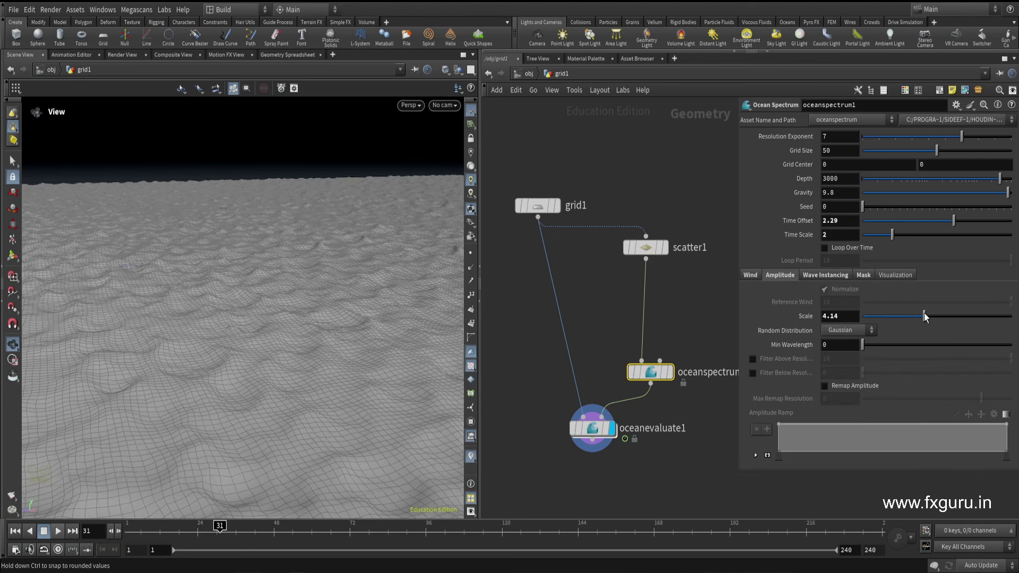
# Step: Tumble the viewport over the animated ocean and pause playback at frame 41
pyautogui.click(444, 105)
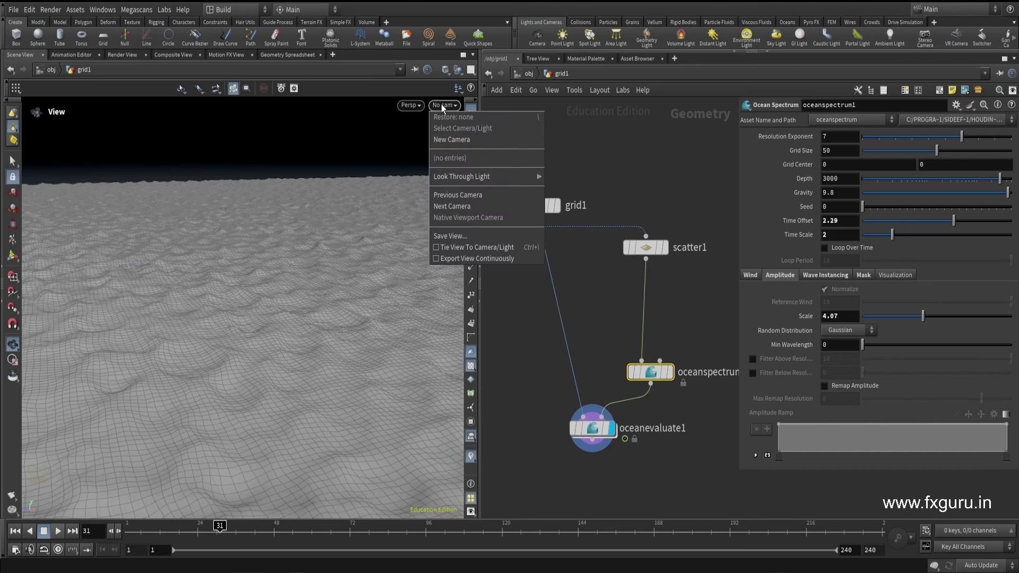
pyautogui.click(302, 184)
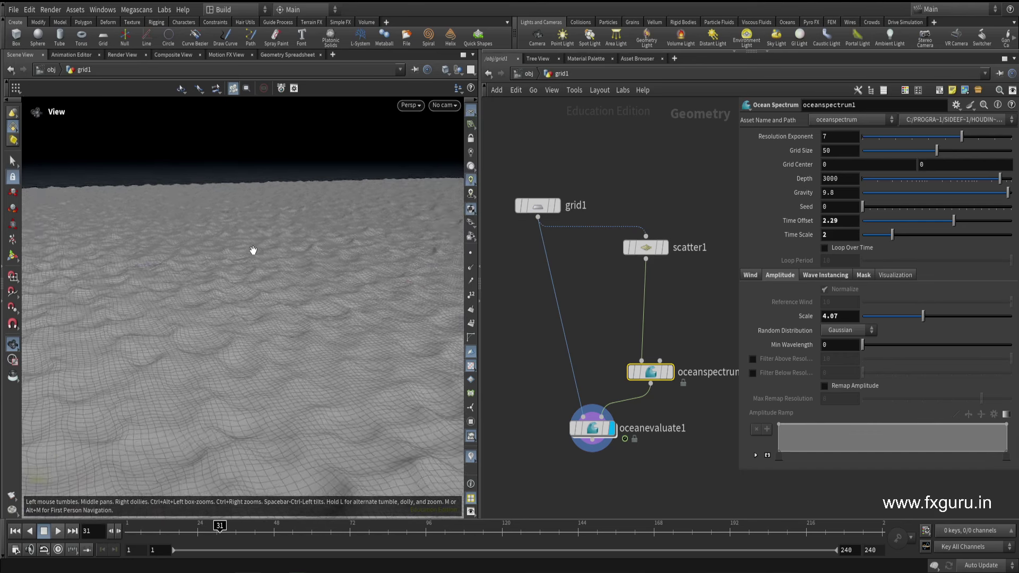
pyautogui.moveTo(254, 250)
pyautogui.mouseDown()
pyautogui.moveTo(270, 259)
pyautogui.moveTo(259, 301)
pyautogui.mouseUp()
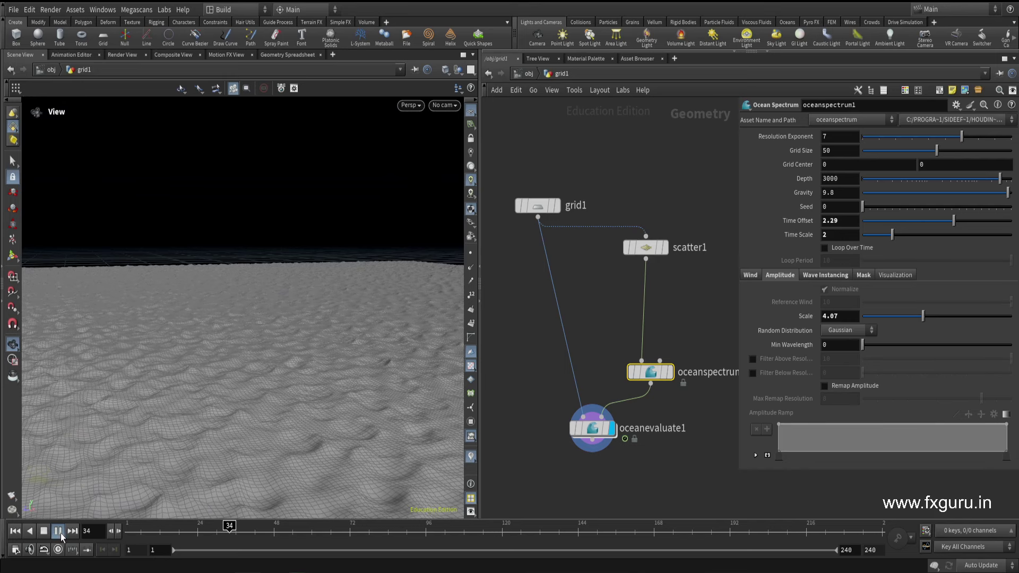
pyautogui.click(62, 534)
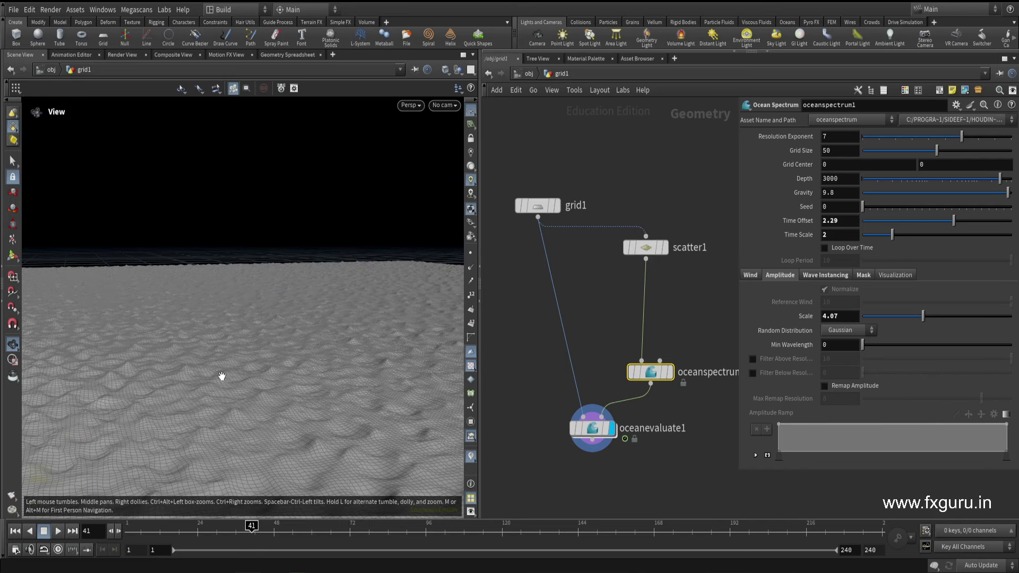
pyautogui.moveTo(221, 378)
pyautogui.mouseDown()
pyautogui.moveTo(261, 412)
pyautogui.moveTo(248, 391)
pyautogui.moveTo(250, 336)
pyautogui.mouseUp()
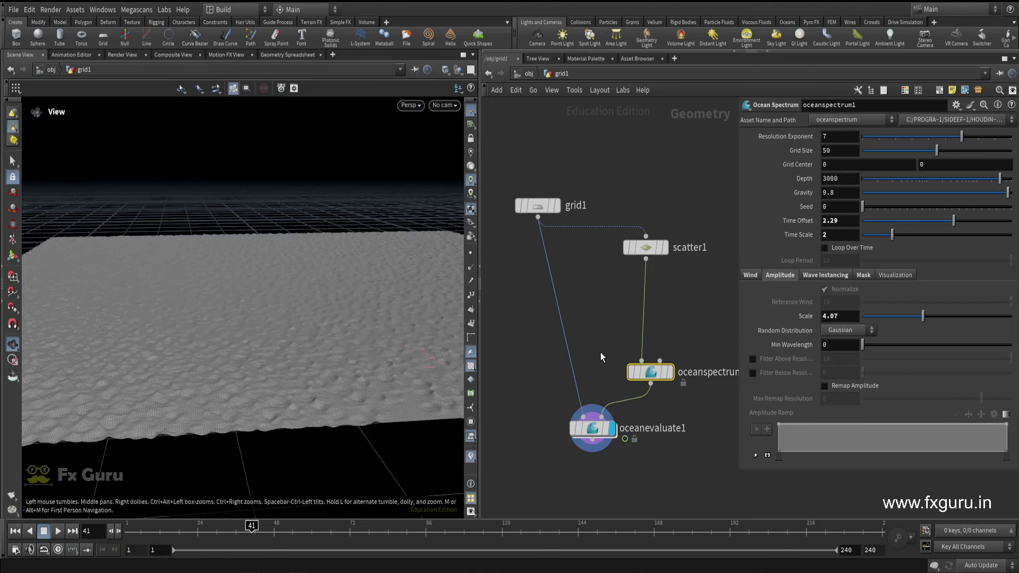
# Step: Pan the network and move oceanevaluate1 under grid1
pyautogui.moveTo(600, 353); pyautogui.dragTo(609, 279, button='middle')
pyautogui.moveTo(599, 354); pyautogui.dragTo(547, 362)
pyautogui.moveTo(672, 341); pyautogui.dragTo(636, 294, button='middle')
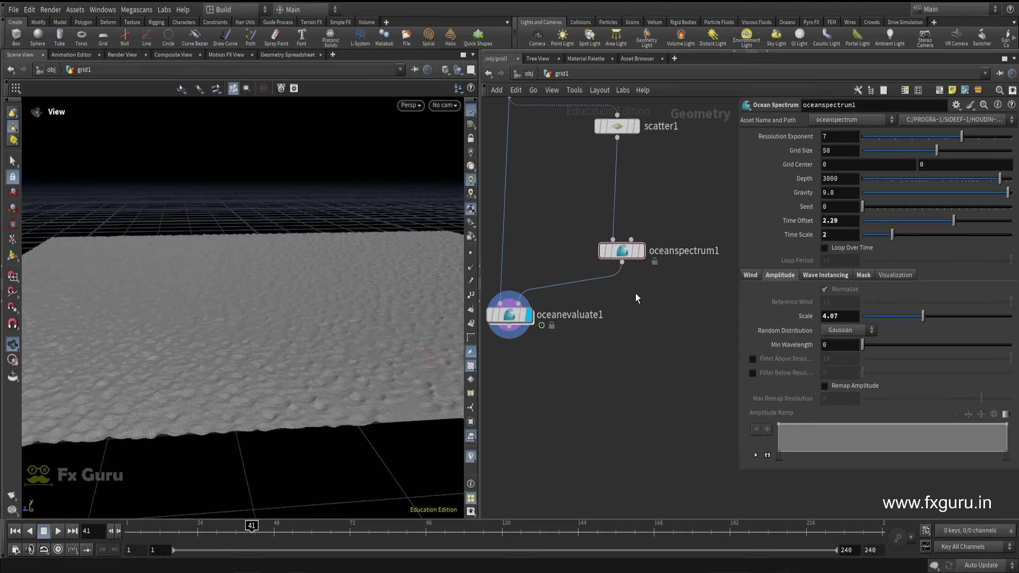
# Step: Display oceanspectrum1 alone and set its Resolution Exponent to 9
pyautogui.click(641, 250)
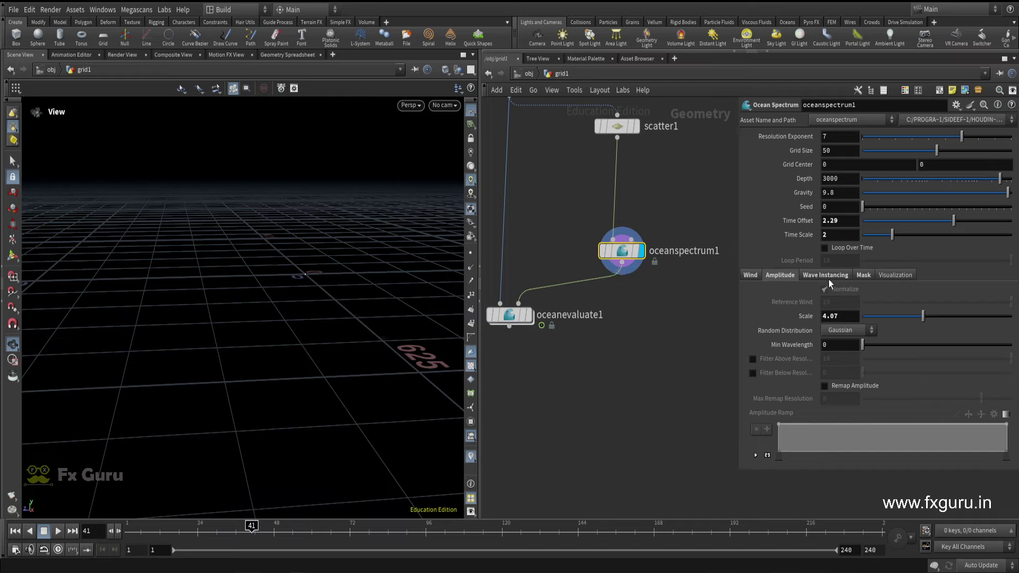
pyautogui.doubleClick(844, 138)
pyautogui.write('9')
pyautogui.press('Return')
# Step: Make room below oceanspectrum1 and bring up the add-node search
pyautogui.moveTo(623, 288); pyautogui.dragTo(591, 224, button='middle')
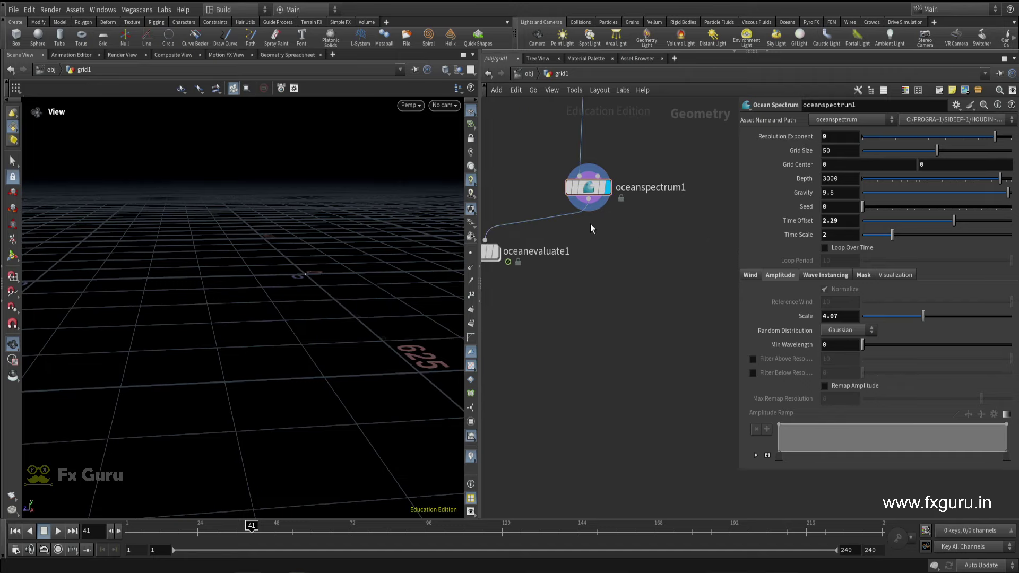
pyautogui.press('Tab')
pyautogui.write('add')
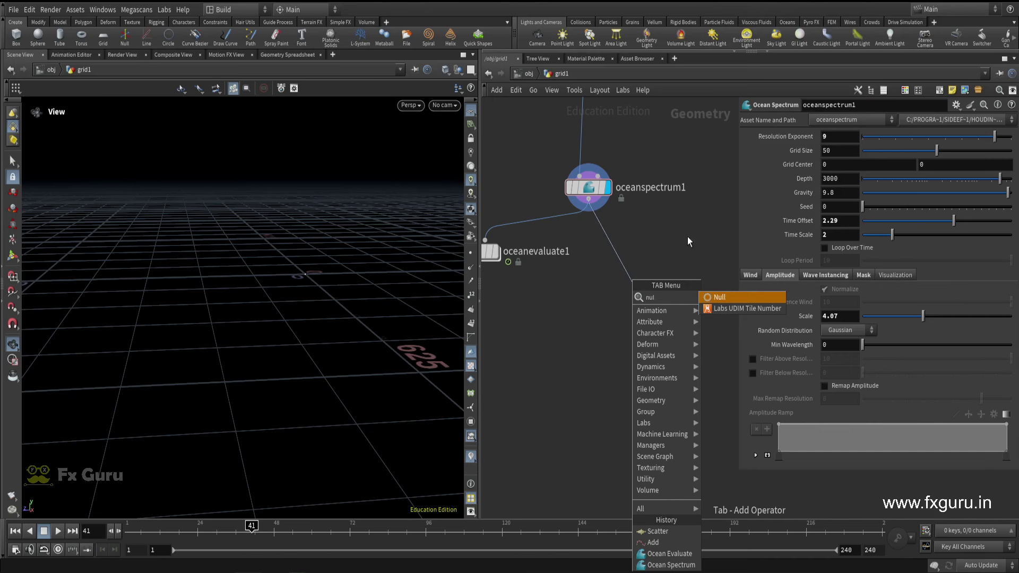
pyautogui.press('Escape')
pyautogui.press('Tab')
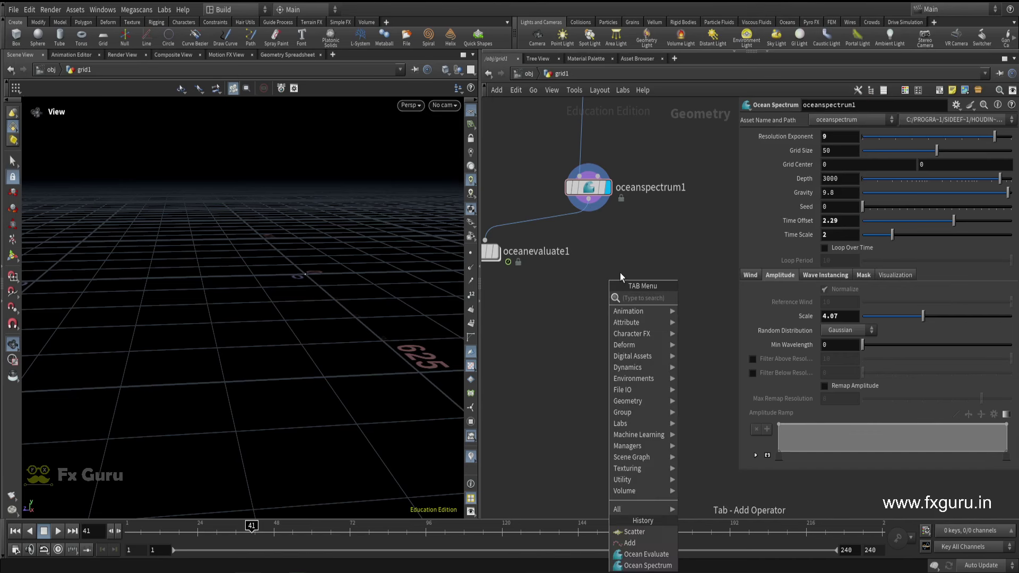
# Step: Add a File Cache below oceanspectrum1 with base name $OS, renamed spectrum
pyautogui.write('filecache')
pyautogui.press('Return')
pyautogui.click(598, 283)
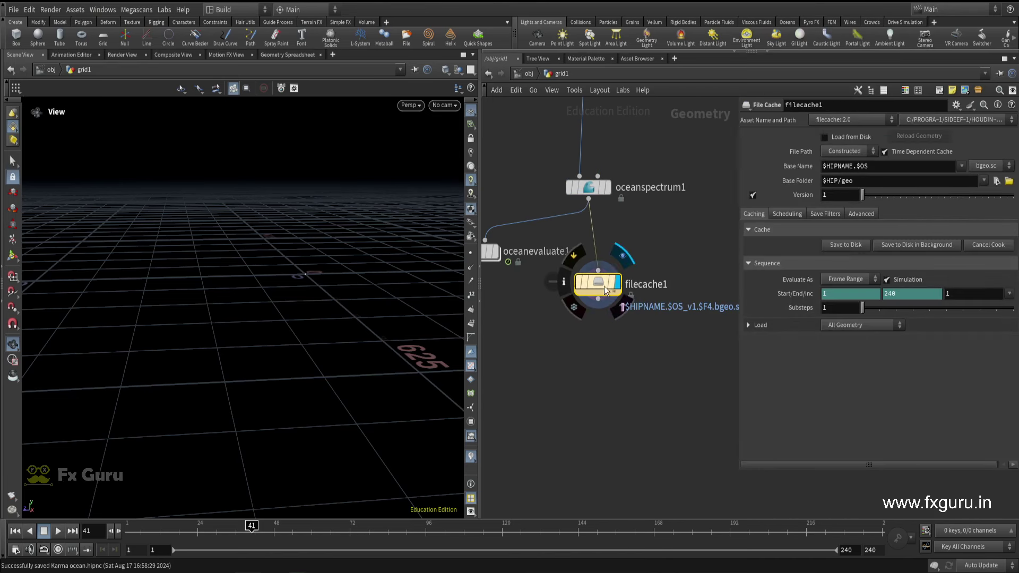
pyautogui.click(961, 166)
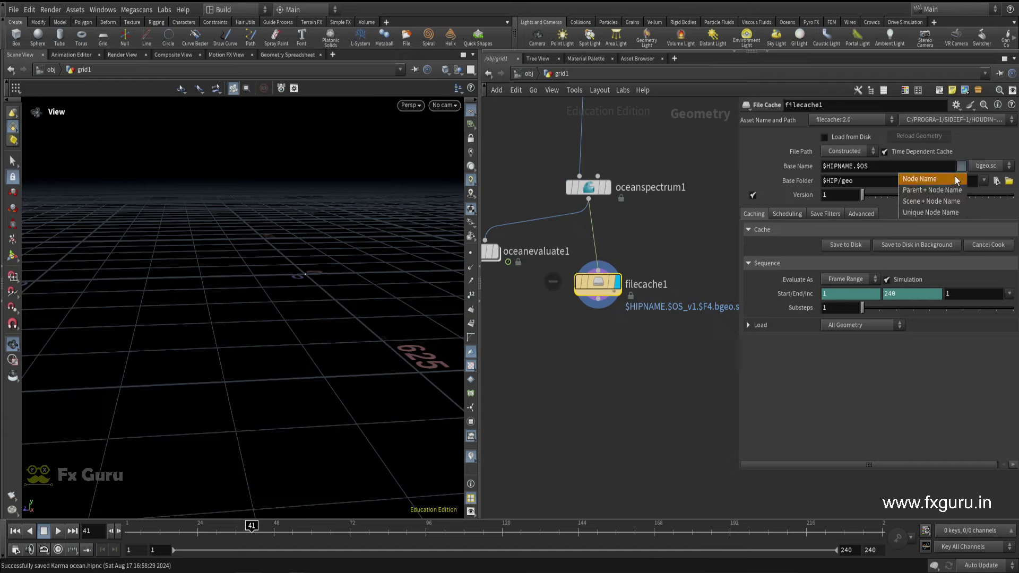
pyautogui.click(916, 180)
pyautogui.doubleClick(689, 285)
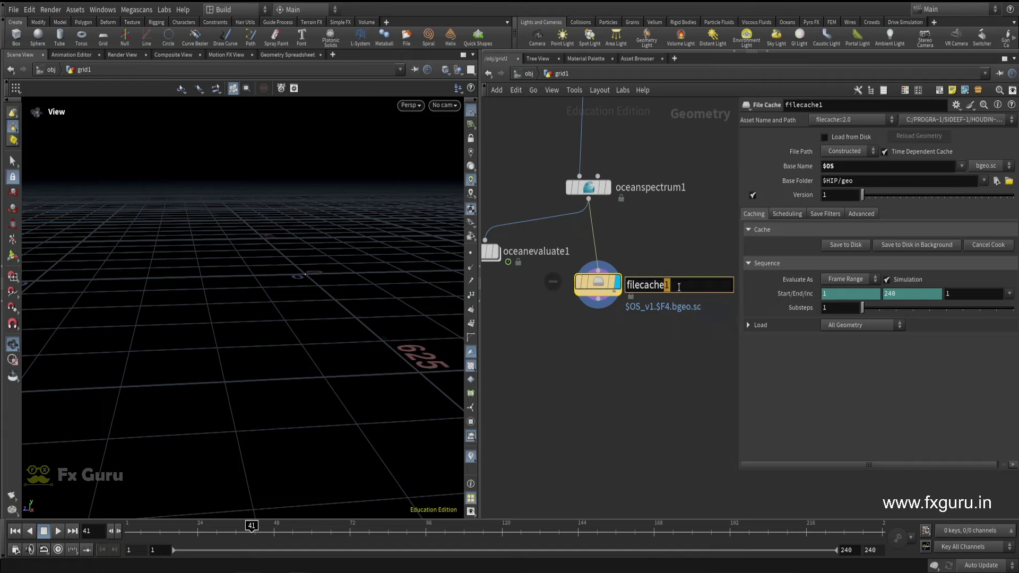
pyautogui.hotkey('ctrl', 'a')
pyautogui.write('spectru')
pyautogui.write('m')
pyautogui.press('Return')
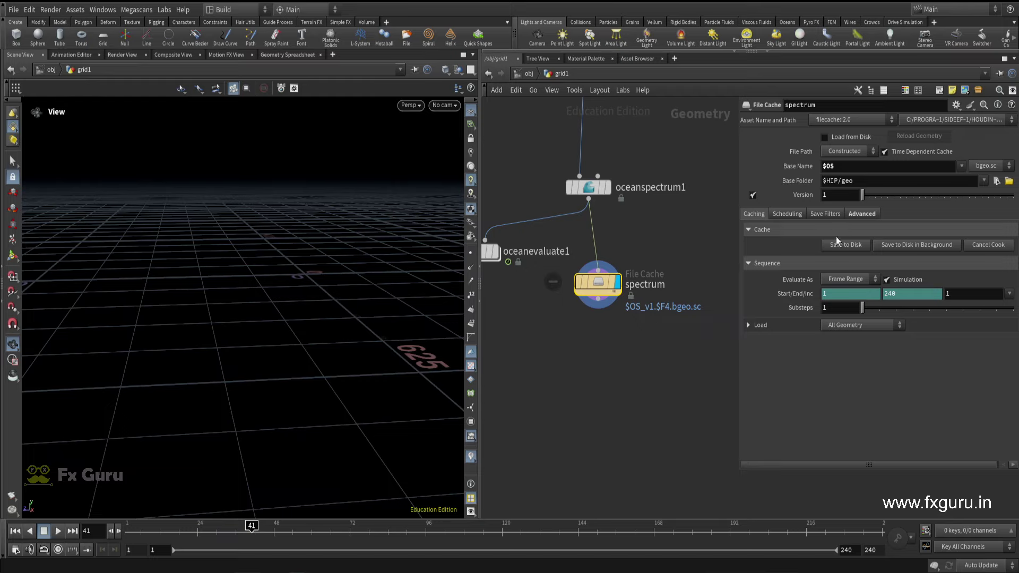
# Step: Turn off Simulation, evaluate as Single Frame, and enable Load from Disk
pyautogui.click(886, 280)
pyautogui.click(852, 294)
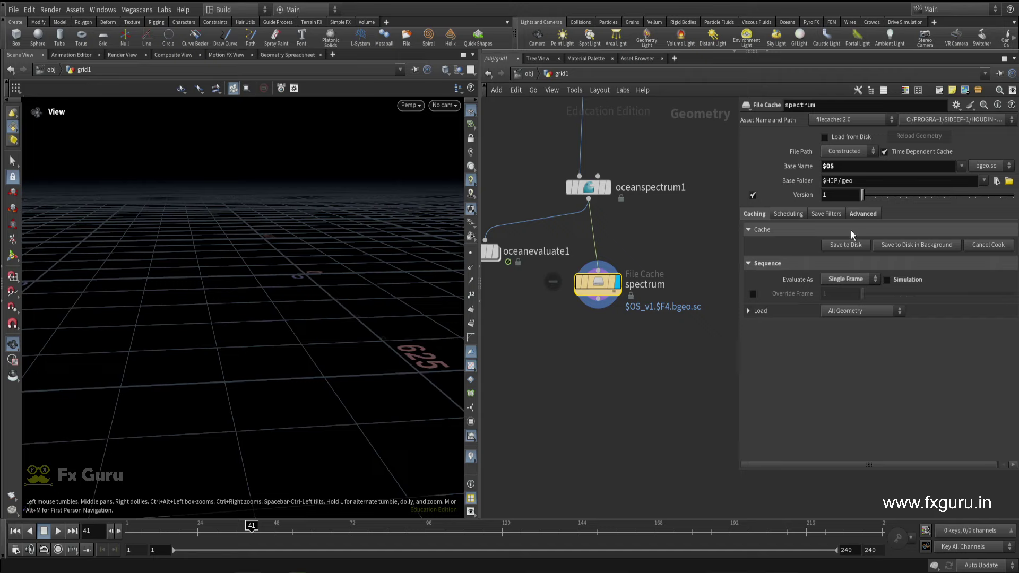
pyautogui.click(842, 243)
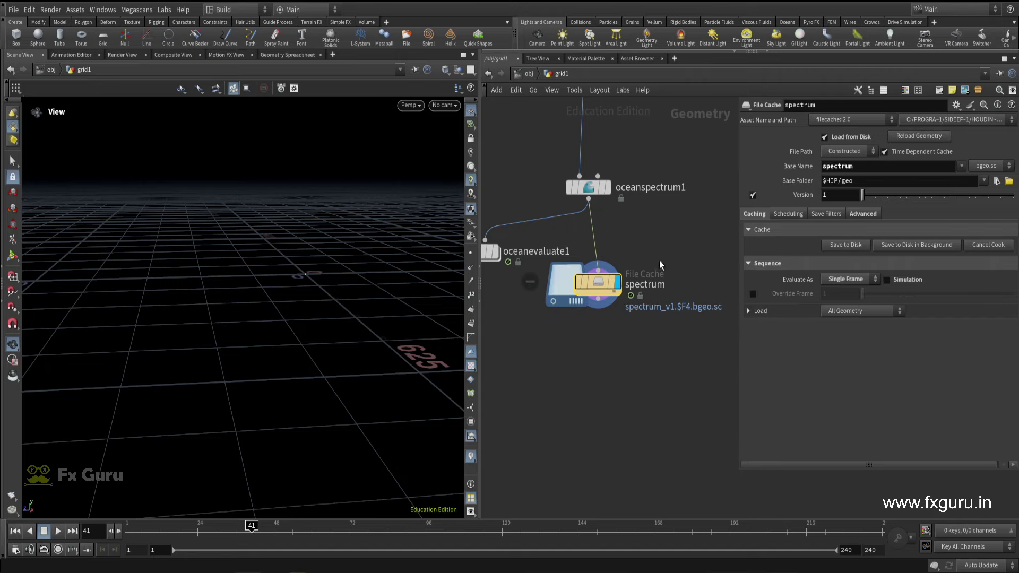
pyautogui.scroll(-5, 559, 345)
pyautogui.scroll(2, 565, 264)
pyautogui.scroll(4, 629, 158)
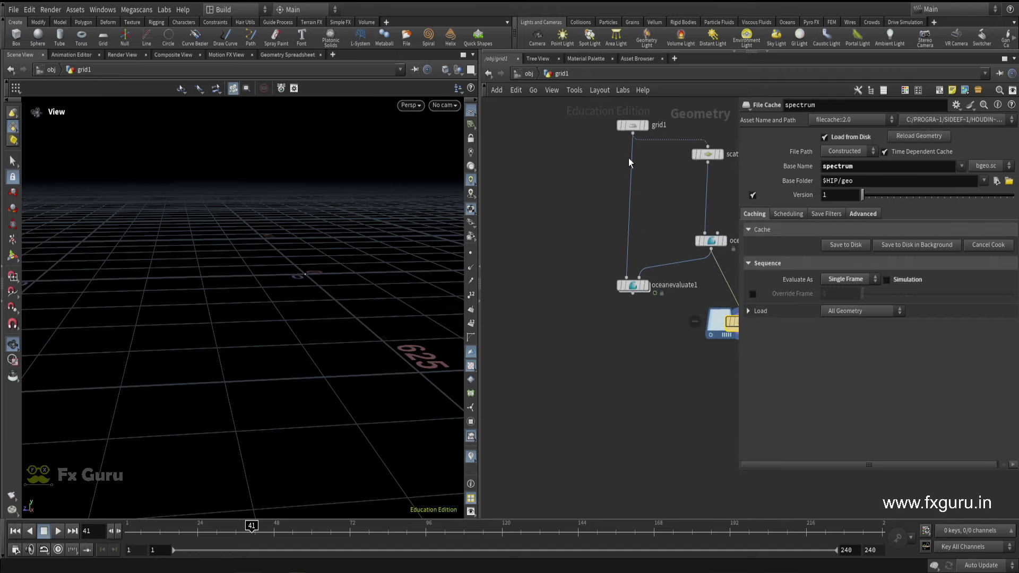
# Step: Add a Null after grid1 named OUT_SURFACE
pyautogui.click(629, 137)
pyautogui.press('Tab')
pyautogui.write('nul')
pyautogui.click(598, 274)
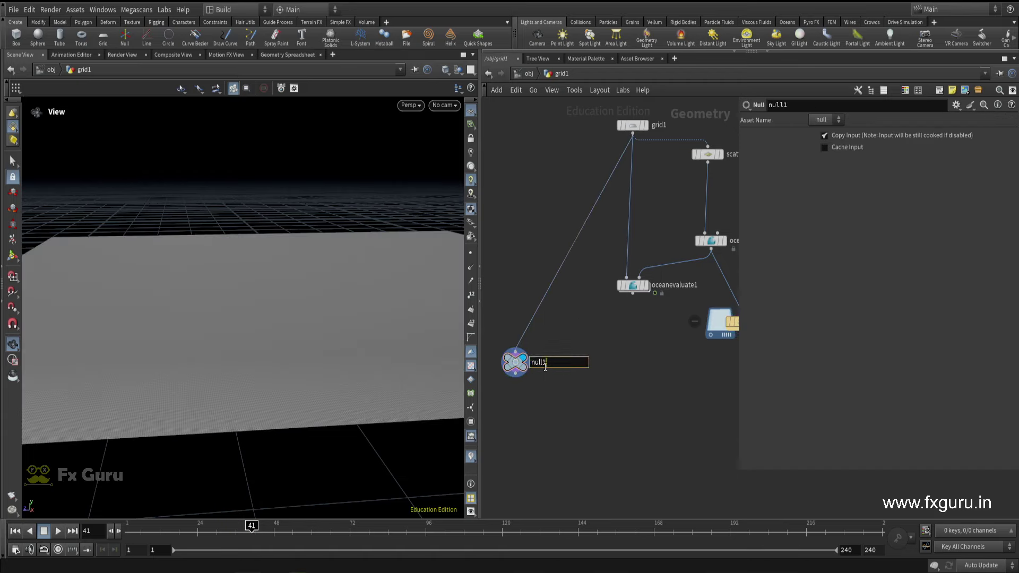
pyautogui.write('OUT_')
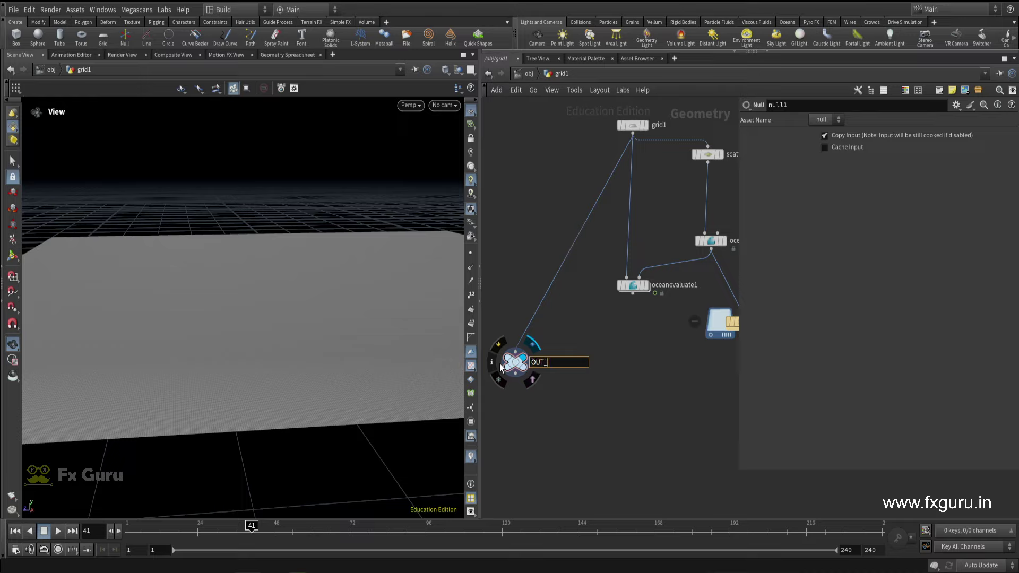
pyautogui.write('S')
pyautogui.write('URFACE')
pyautogui.press('Return')
# Step: Add a second Null below the spectrum cache and rename it OUT_SPECTRUM
pyautogui.click(515, 375)
pyautogui.scroll(-3, 703, 409)
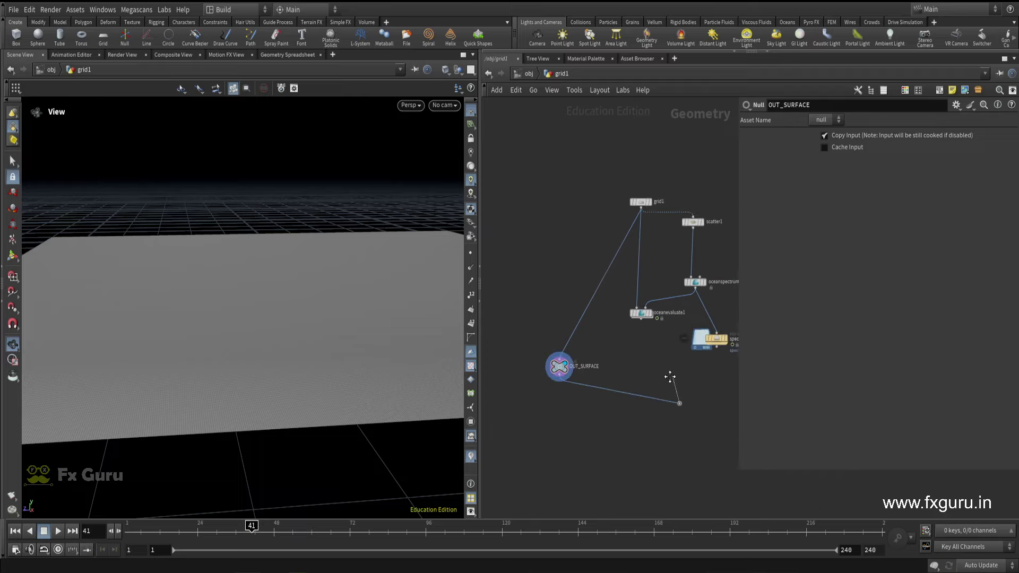
pyautogui.click(546, 382)
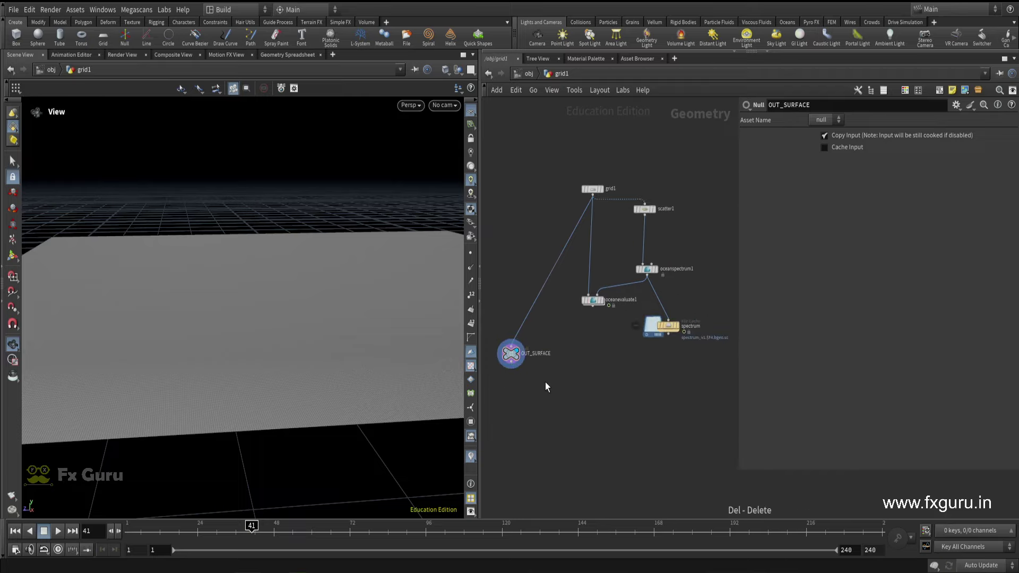
pyautogui.moveTo(511, 354); pyautogui.dragTo(665, 382)
pyautogui.click(666, 380)
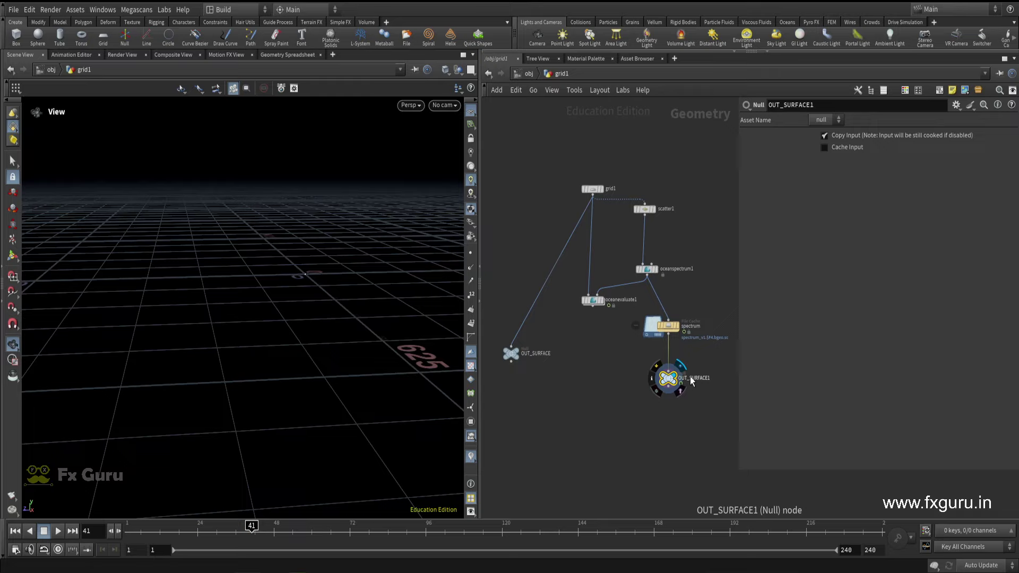
pyautogui.doubleClick(692, 379)
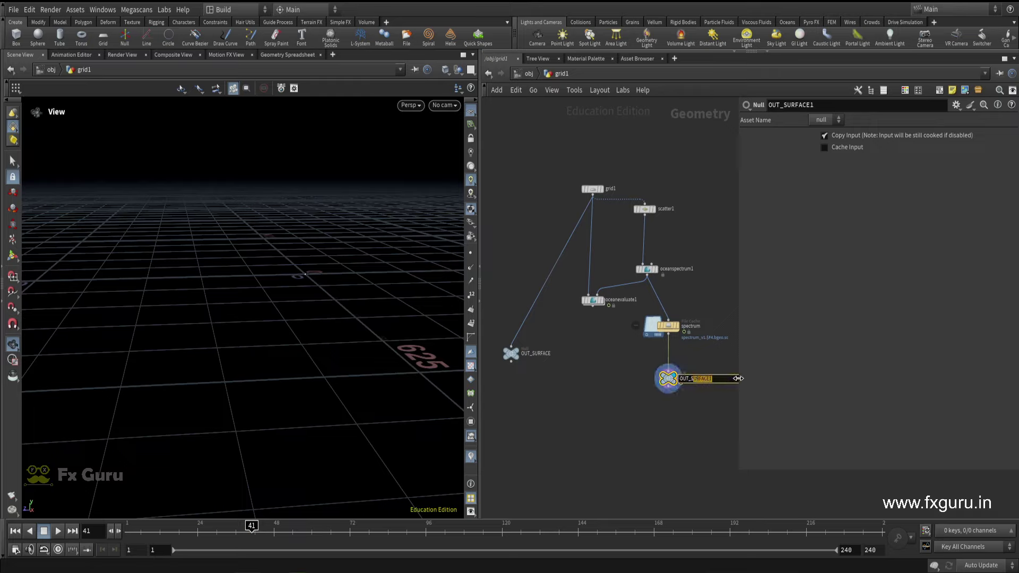
pyautogui.write('PECTRUM')
pyautogui.press('Return')
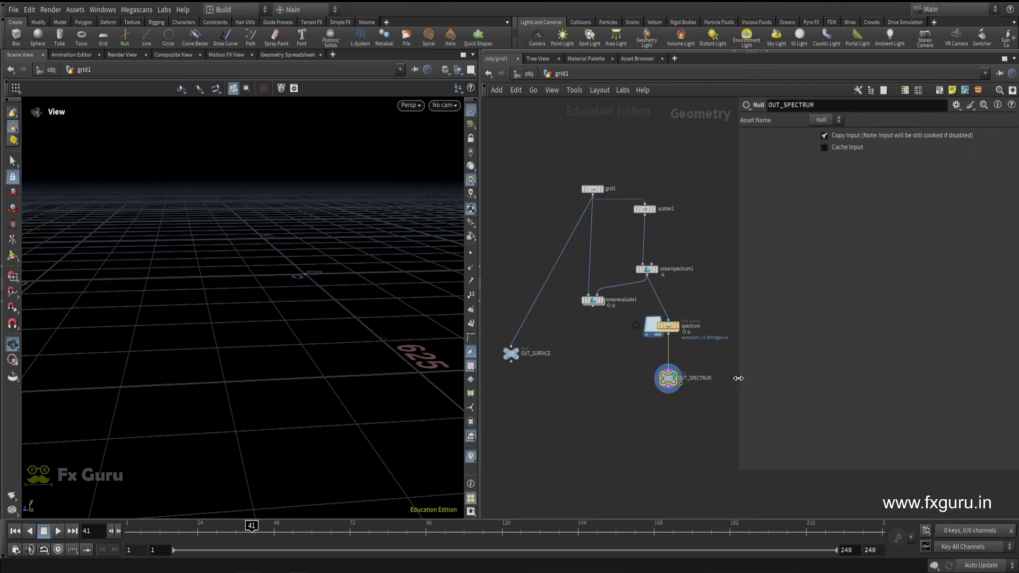
# Step: Go back up to the /obj network level
pyautogui.scroll(3, 685, 387)
pyautogui.scroll(-2, 595, 378)
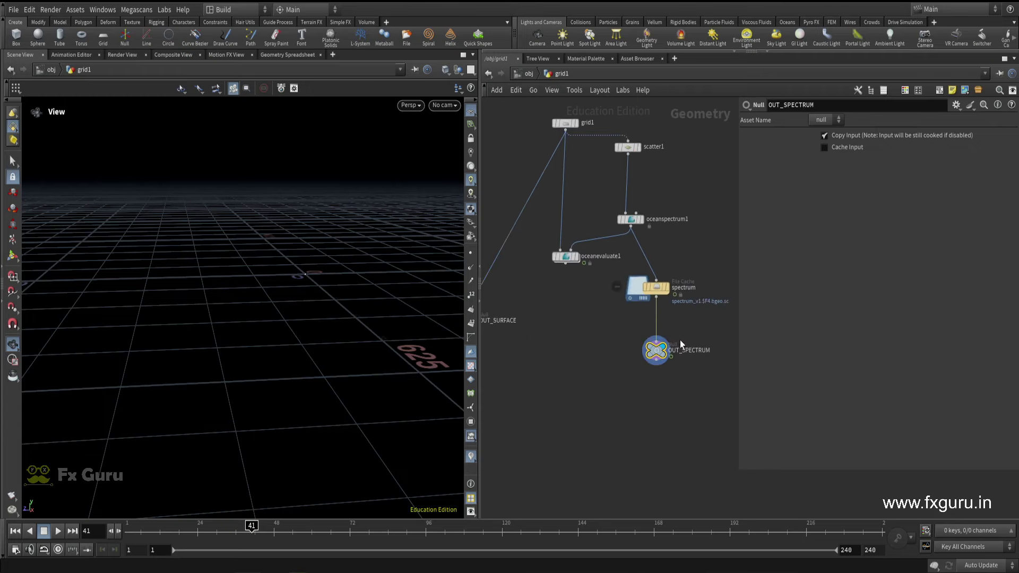
pyautogui.click(530, 74)
pyautogui.click(566, 75)
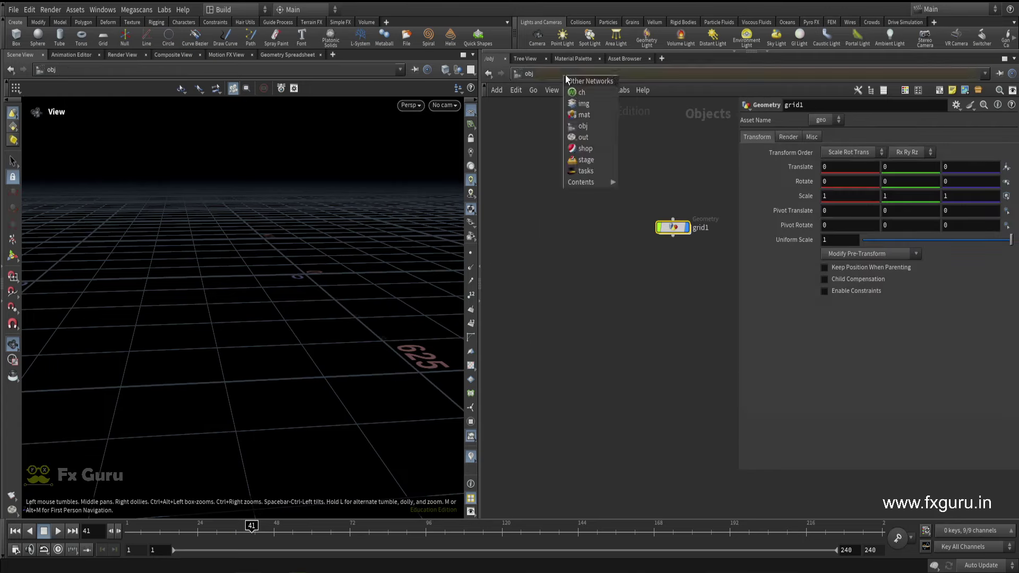
# Step: Switch to /stage on the Solaris desktop and resize the viewport and network panes
pyautogui.click(586, 160)
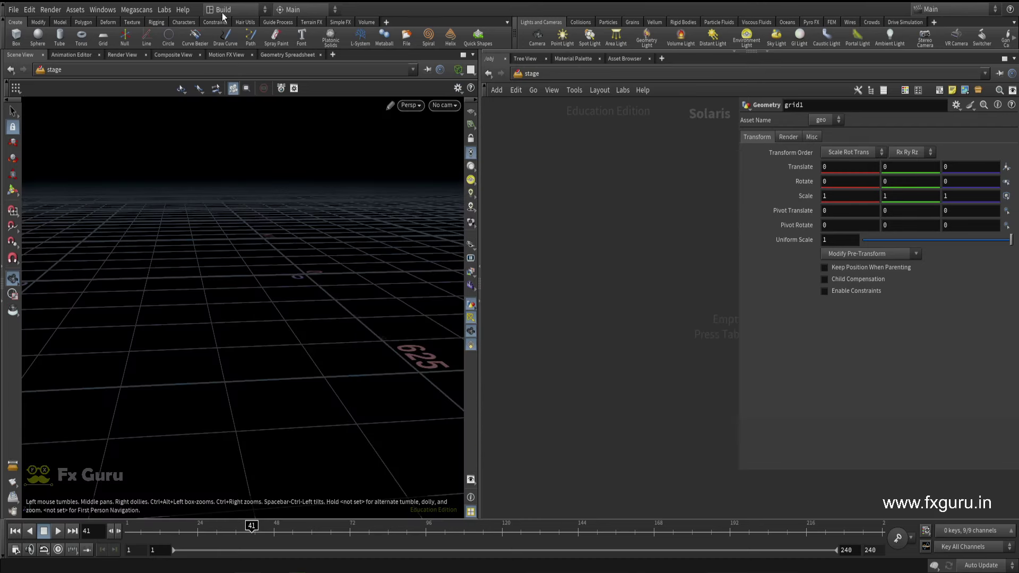
pyautogui.click(236, 10)
pyautogui.click(239, 134)
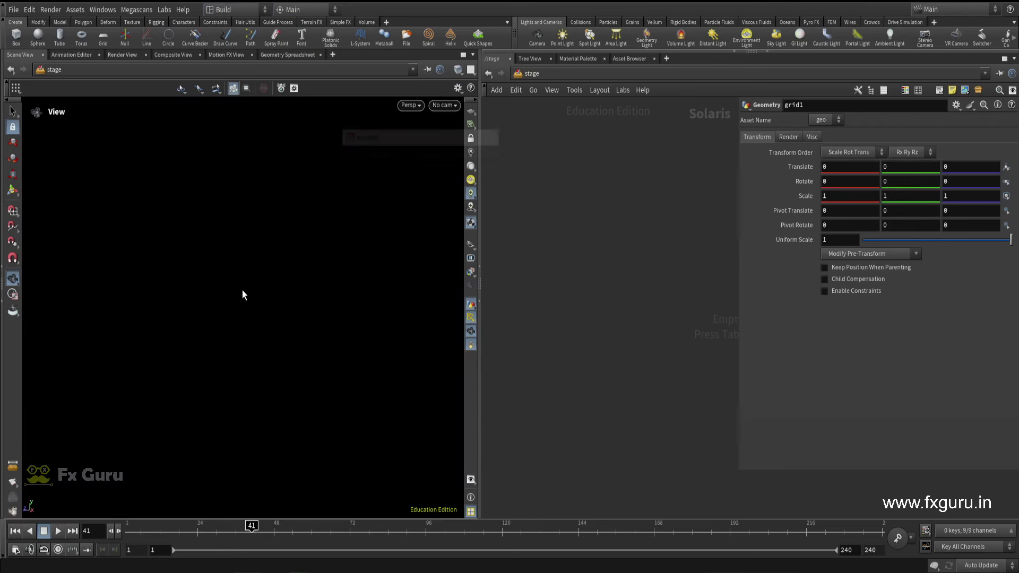
pyautogui.moveTo(214, 338); pyautogui.dragTo(214, 414)
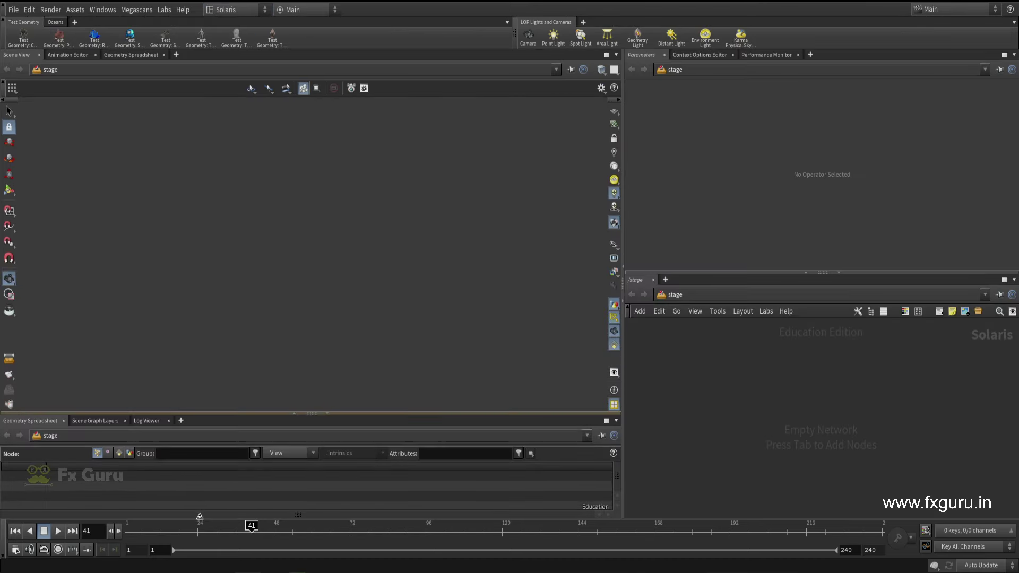
pyautogui.moveTo(623, 352); pyautogui.dragTo(502, 353)
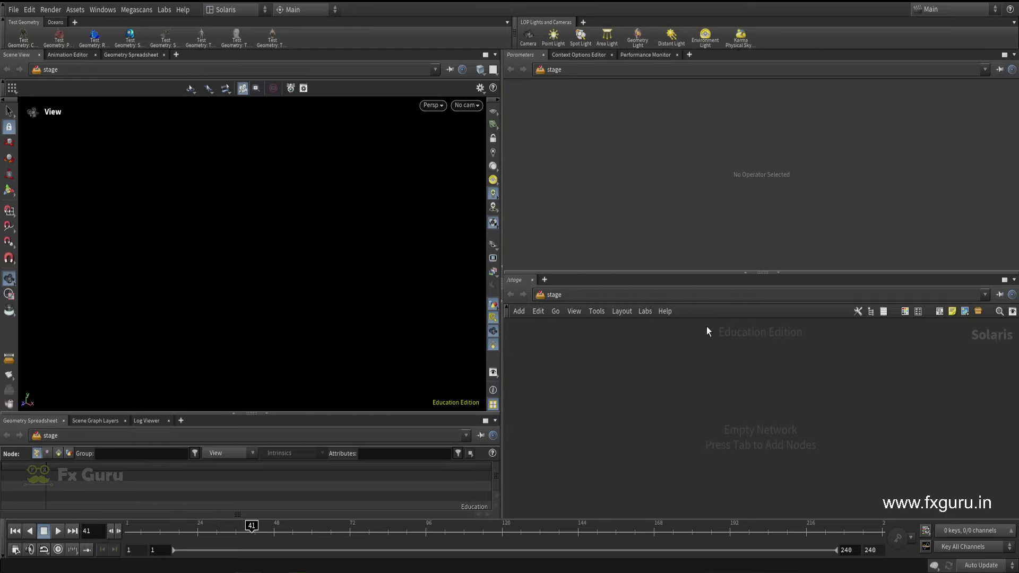
pyautogui.click(746, 274)
# Step: Add a Houdini Procedural: Ocean node to the stage network
pyautogui.press('Tab')
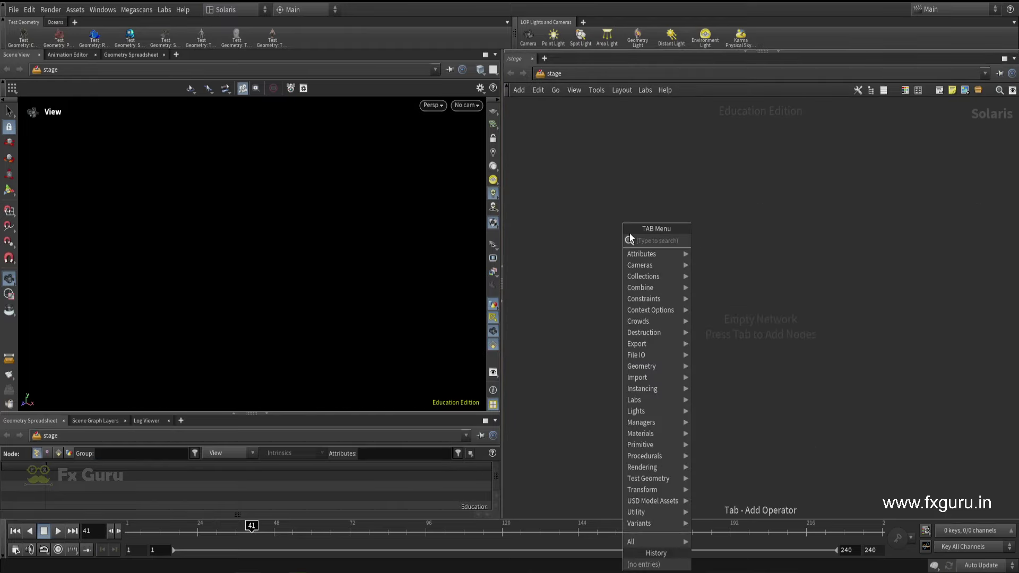
pyautogui.write('hou')
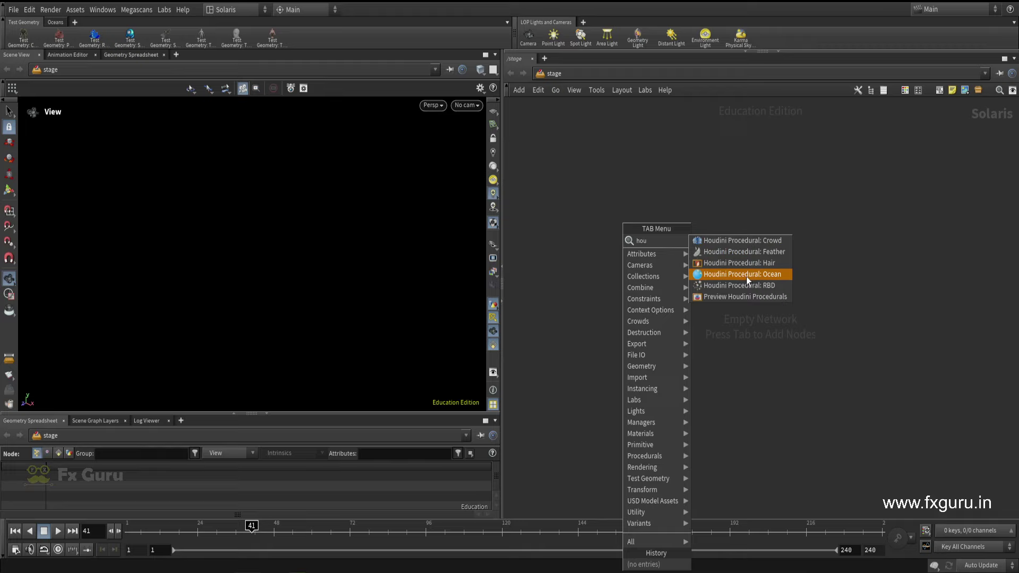
pyautogui.click(746, 276)
pyautogui.click(698, 204)
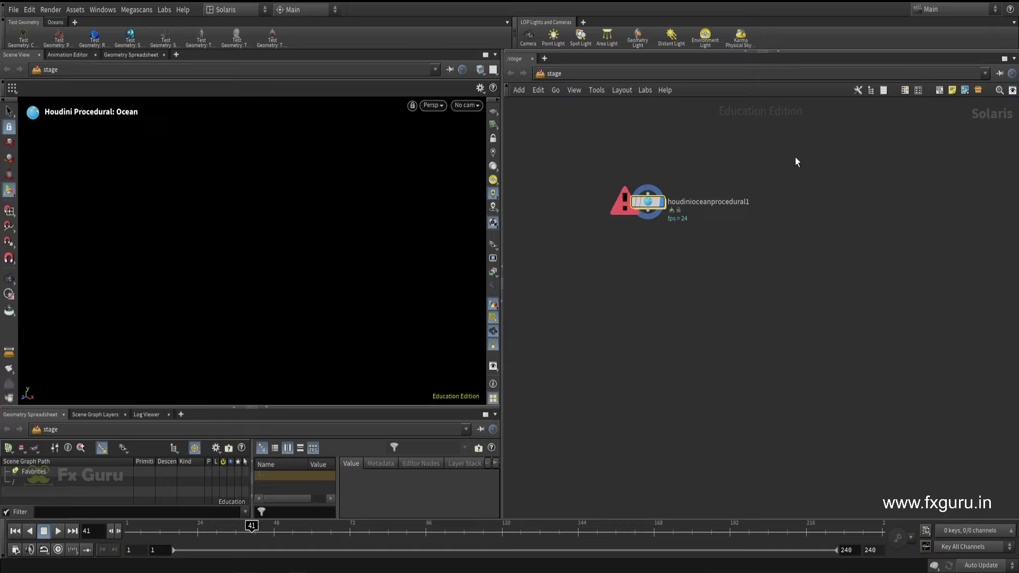
# Step: Set the ocean procedural's Render Geometry to /obj/grid1/OUT_SURFACE
pyautogui.moveTo(795, 157); pyautogui.dragTo(616, 245)
pyautogui.press('p')
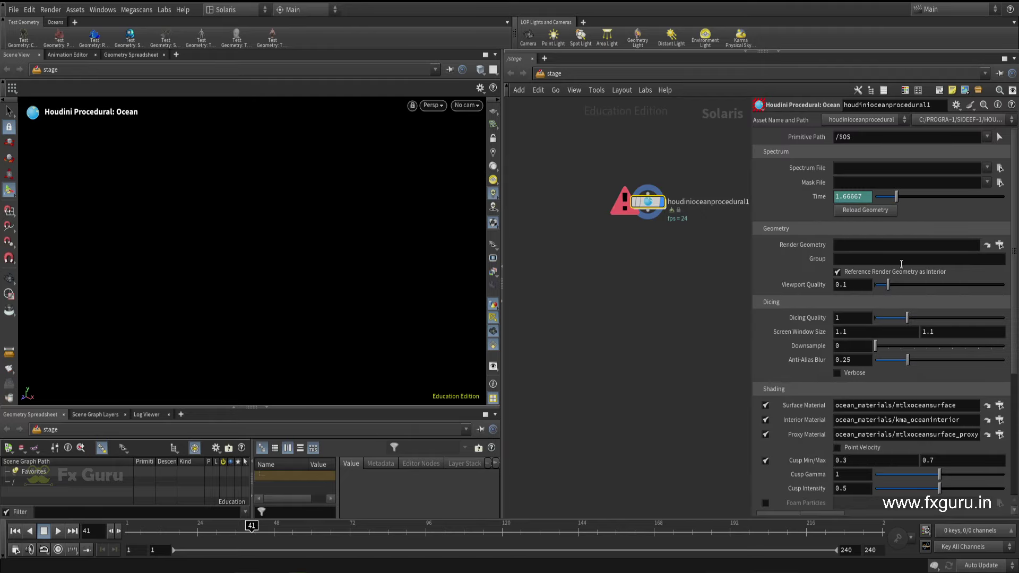
pyautogui.click(1000, 245)
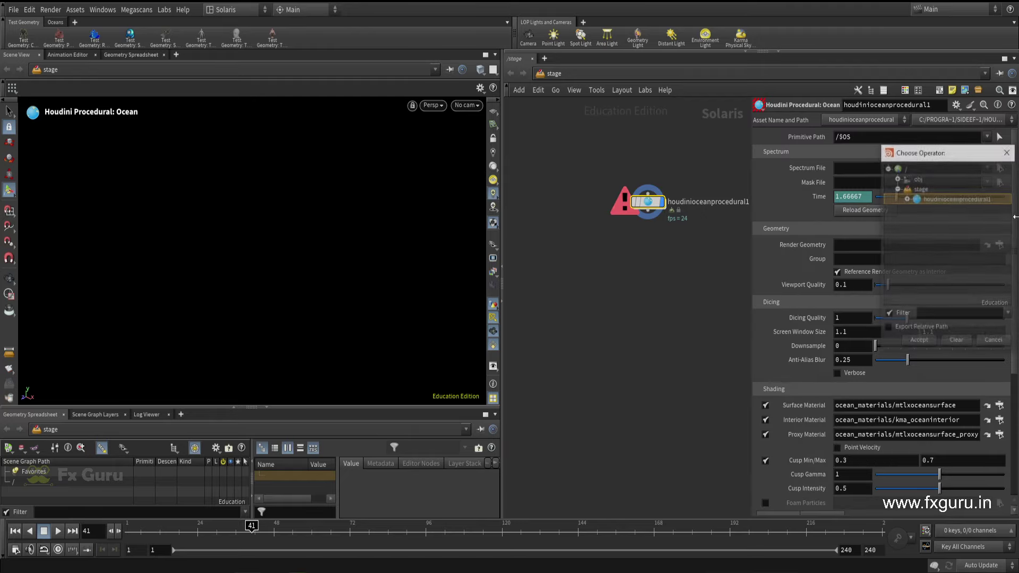
pyautogui.click(897, 178)
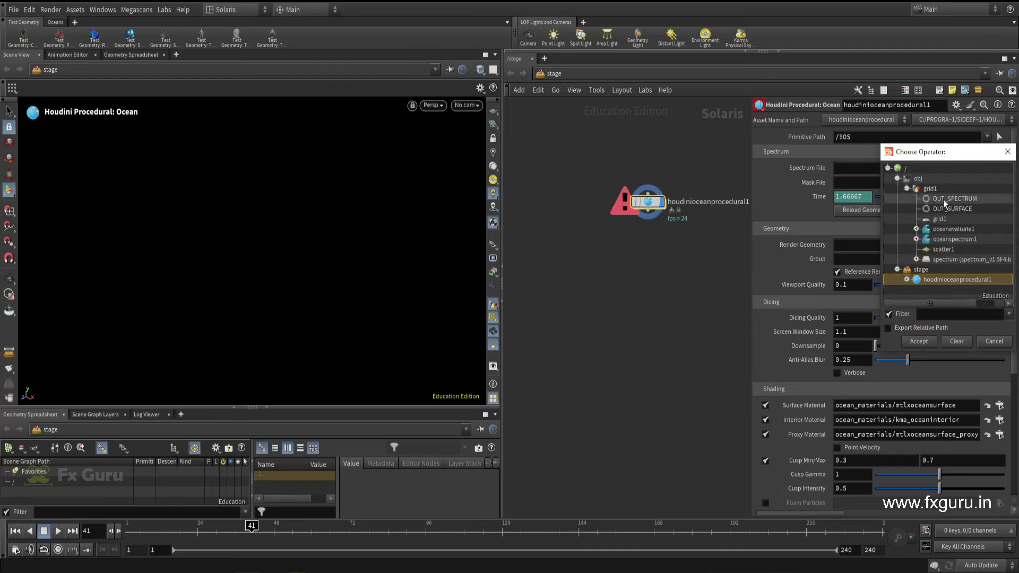
pyautogui.click(955, 199)
pyautogui.click(916, 343)
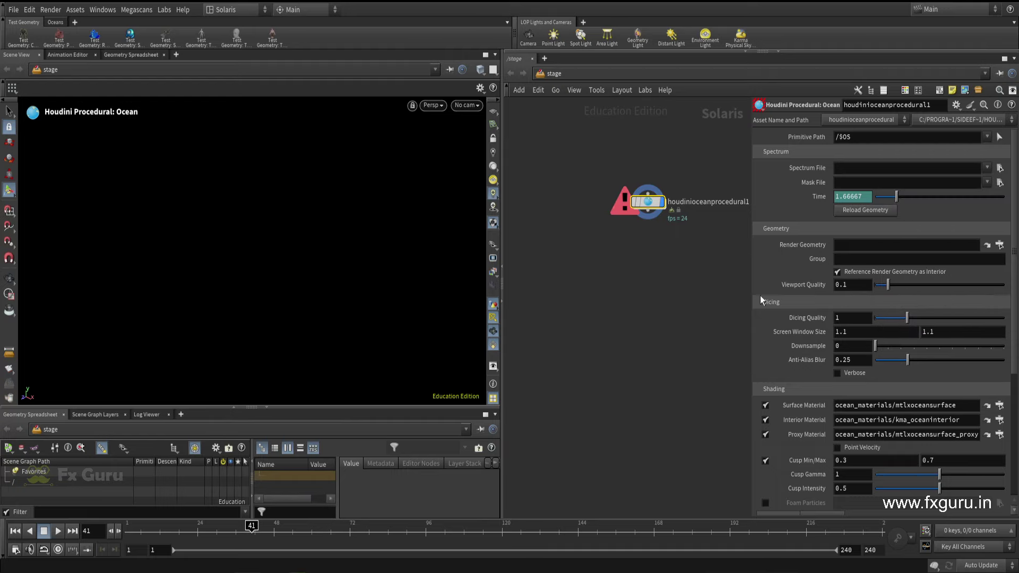
# Step: Try viewport lighting modes and orbit around the ocean plane
pyautogui.press('space')
pyautogui.press('space')
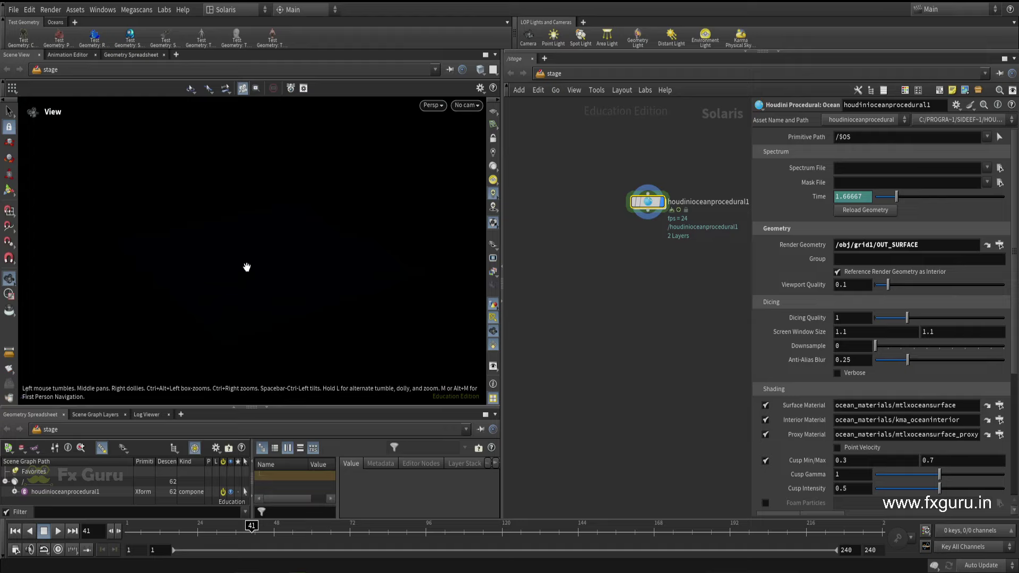
pyautogui.click(493, 181)
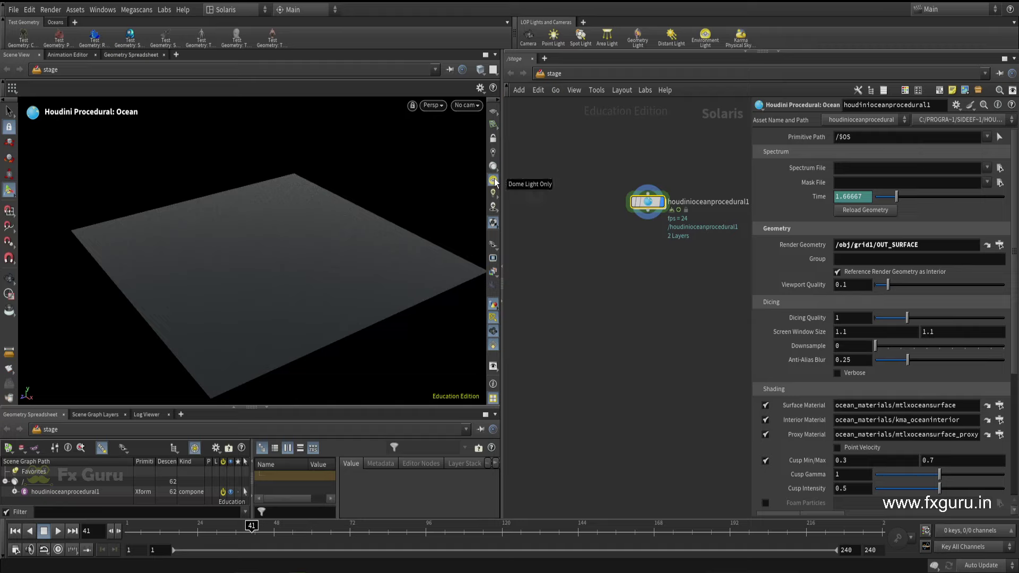
pyautogui.click(494, 168)
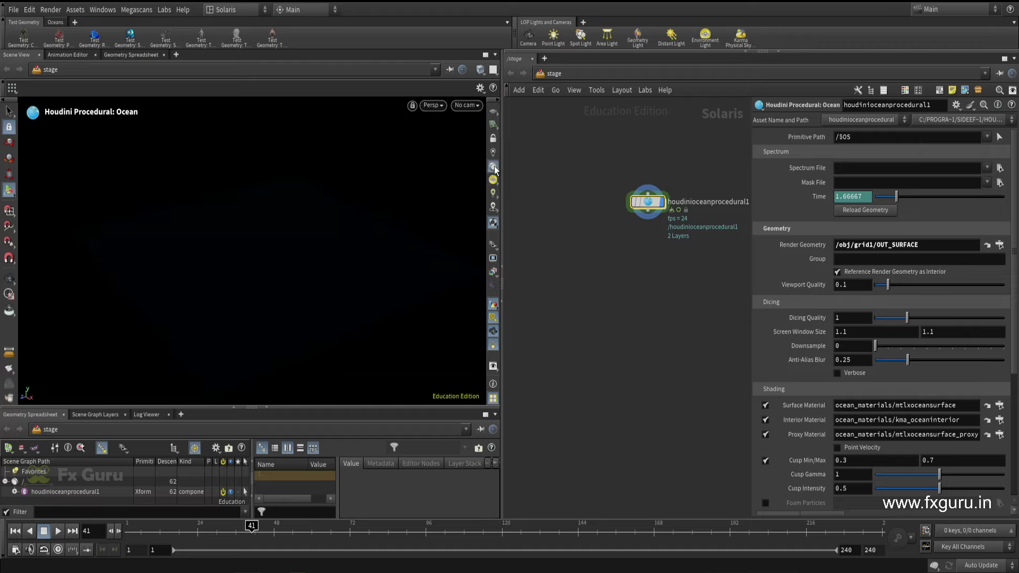
pyautogui.click(493, 181)
pyautogui.press('Escape')
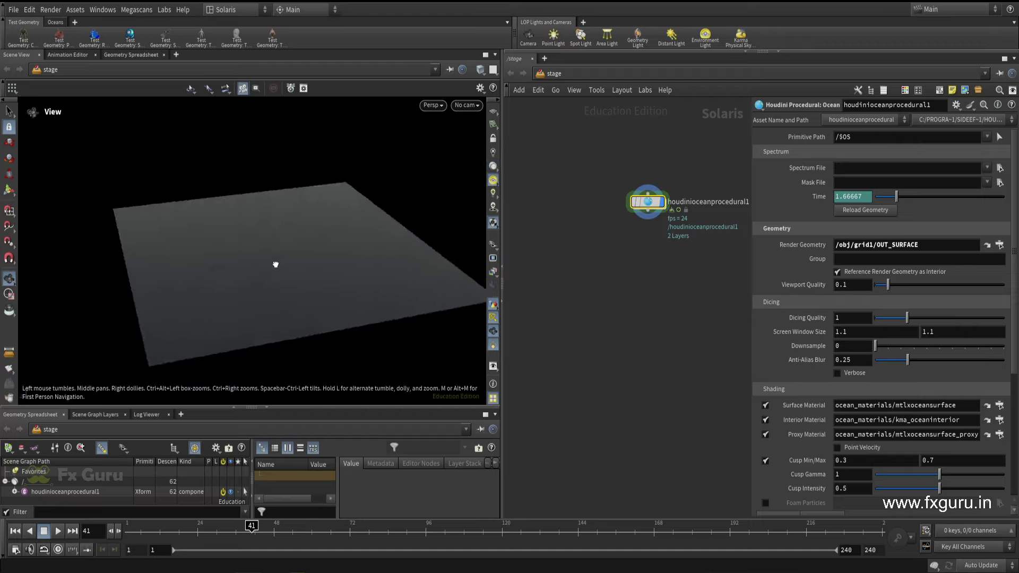
pyautogui.moveTo(276, 264)
pyautogui.mouseDown()
pyautogui.moveTo(271, 253)
pyautogui.moveTo(273, 268)
pyautogui.mouseUp()
pyautogui.press('Return')
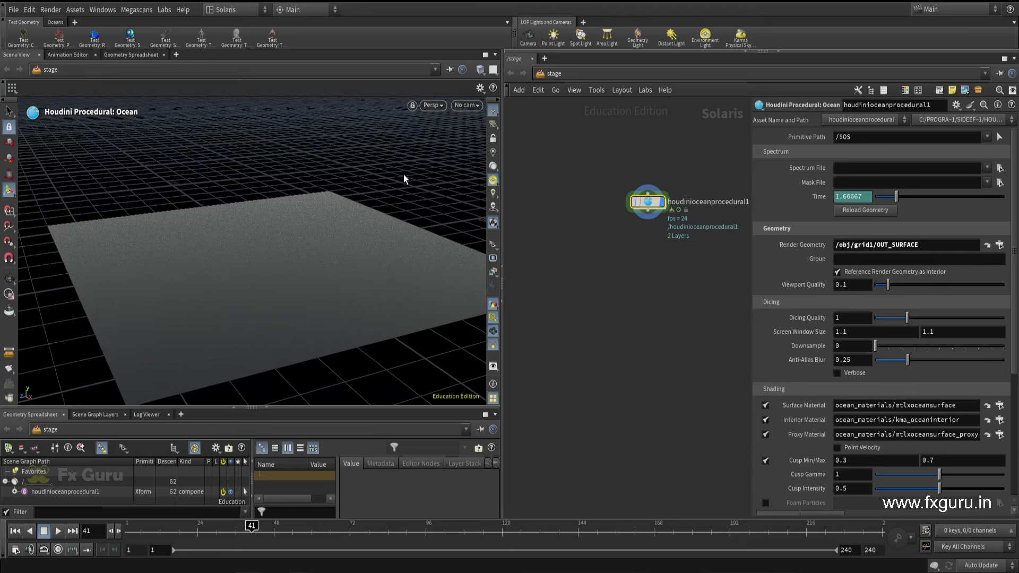
pyautogui.press('Escape')
pyautogui.moveTo(404, 179)
pyautogui.mouseDown()
pyautogui.moveTo(314, 227)
pyautogui.moveTo(318, 237)
pyautogui.moveTo(268, 241)
pyautogui.moveTo(252, 276)
pyautogui.mouseUp()
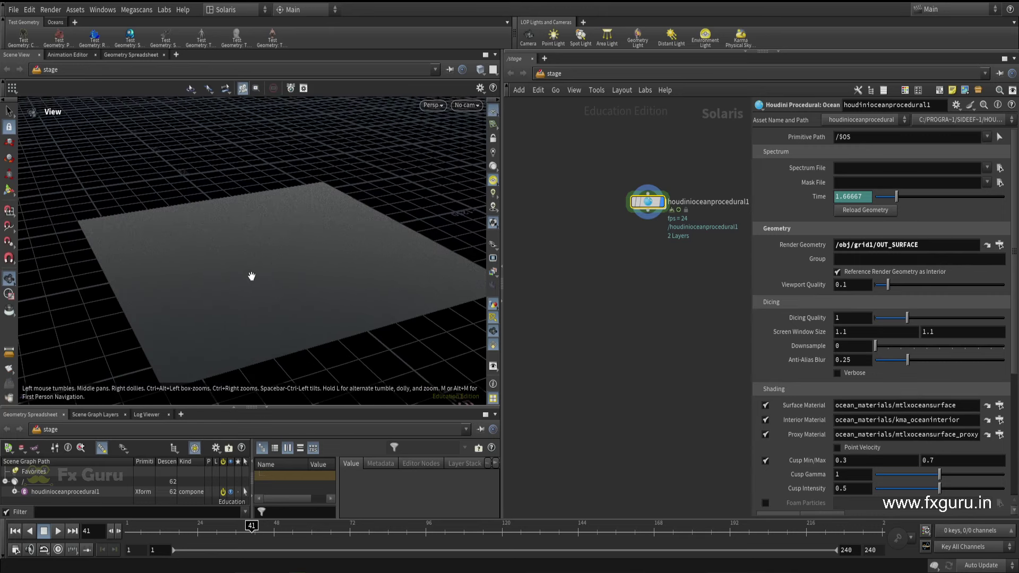
pyautogui.press('Return')
pyautogui.press('Escape')
pyautogui.moveTo(293, 244); pyautogui.dragTo(297, 234)
pyautogui.press('Return')
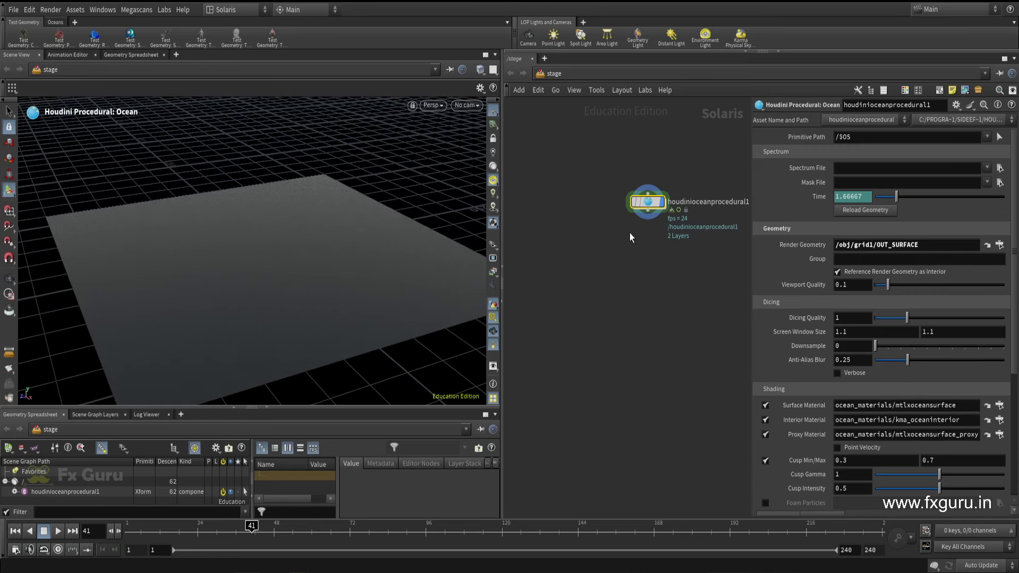
# Step: Load spectrum.$F.bgeo.sc from $HIP/geo/spectrum as the Spectrum File
pyautogui.click(999, 168)
pyautogui.doubleClick(756, 87)
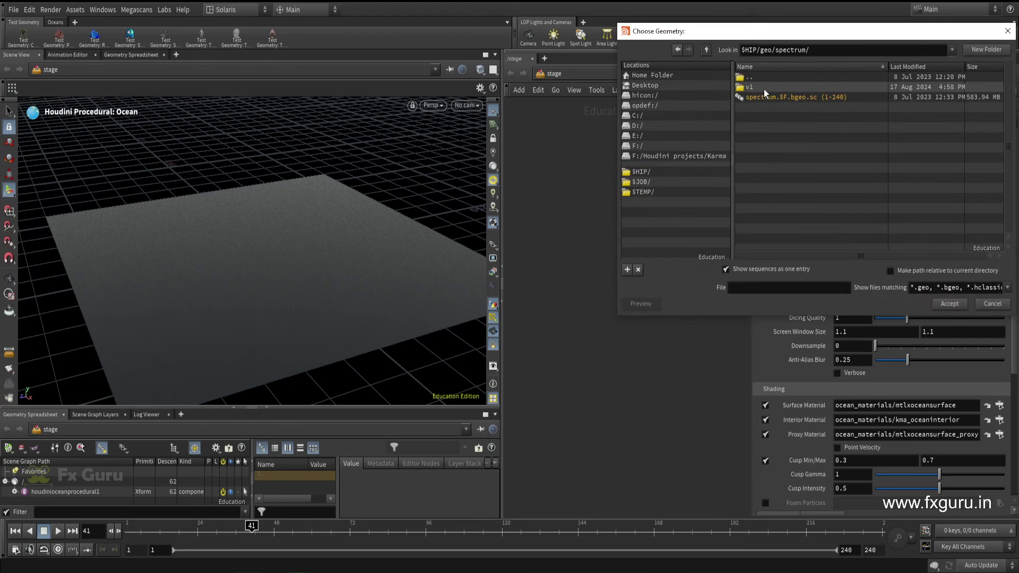
pyautogui.click(794, 96)
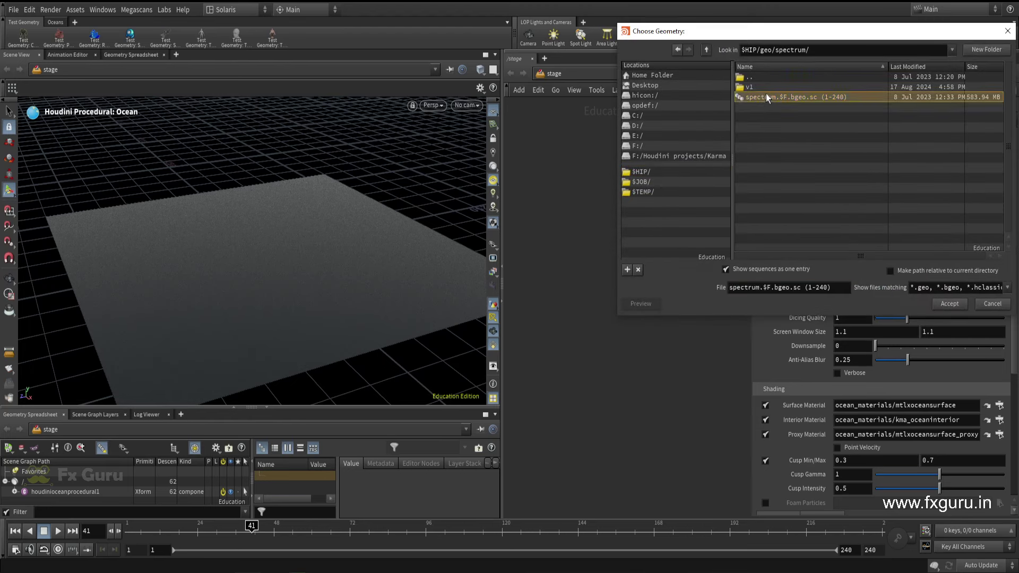
pyautogui.click(949, 307)
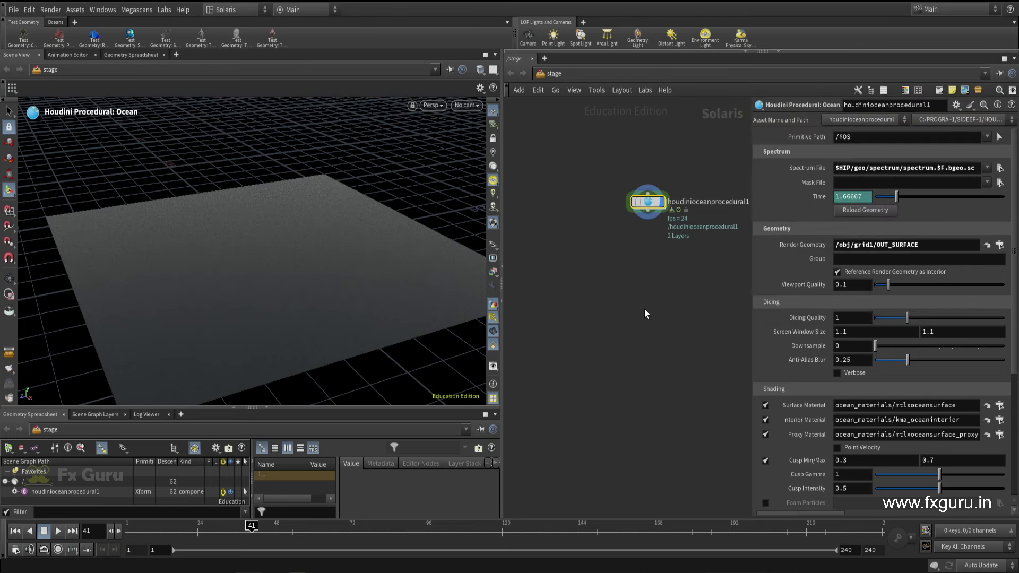
pyautogui.scroll(-3, 796, 324)
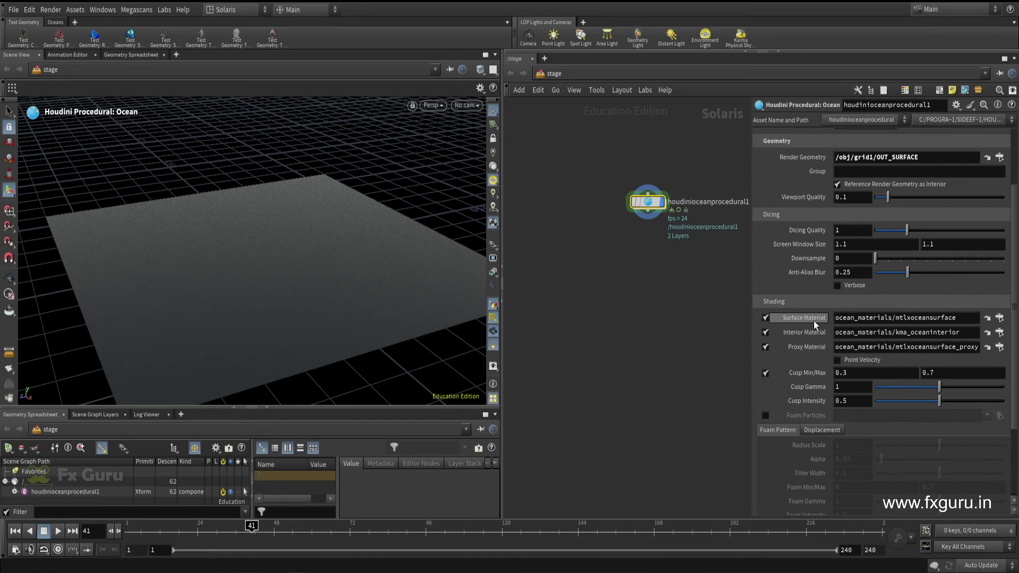
pyautogui.scroll(-3, 814, 320)
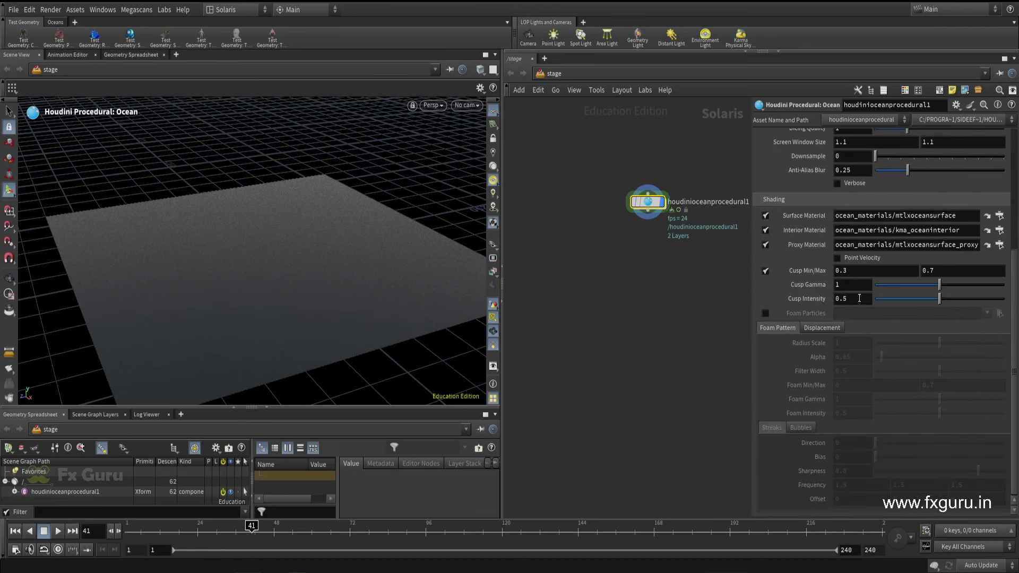
# Step: Raise Cusp Intensity from 0.5 to 0.822
pyautogui.moveTo(319, 328); pyautogui.dragTo(380, 308)
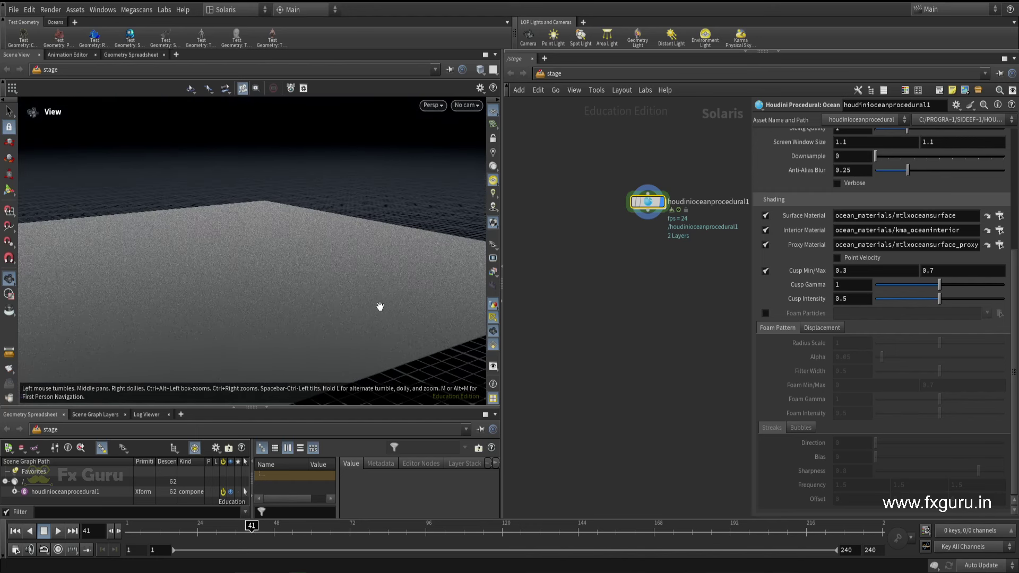
pyautogui.moveTo(939, 298); pyautogui.dragTo(980, 300)
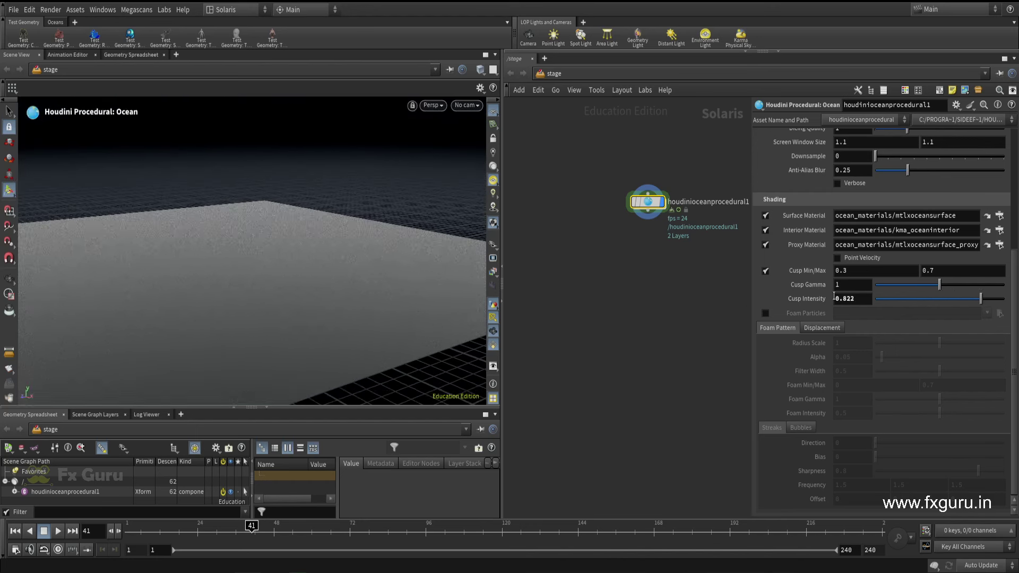
pyautogui.scroll(1, 788, 326)
pyautogui.scroll(7, 788, 326)
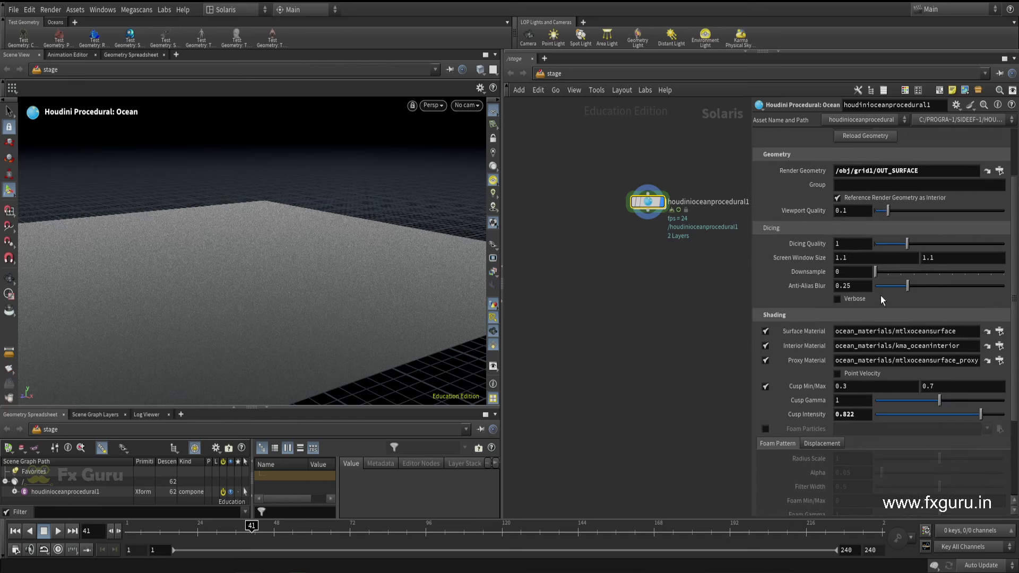
pyautogui.scroll(5, 786, 298)
pyautogui.scroll(1, 743, 215)
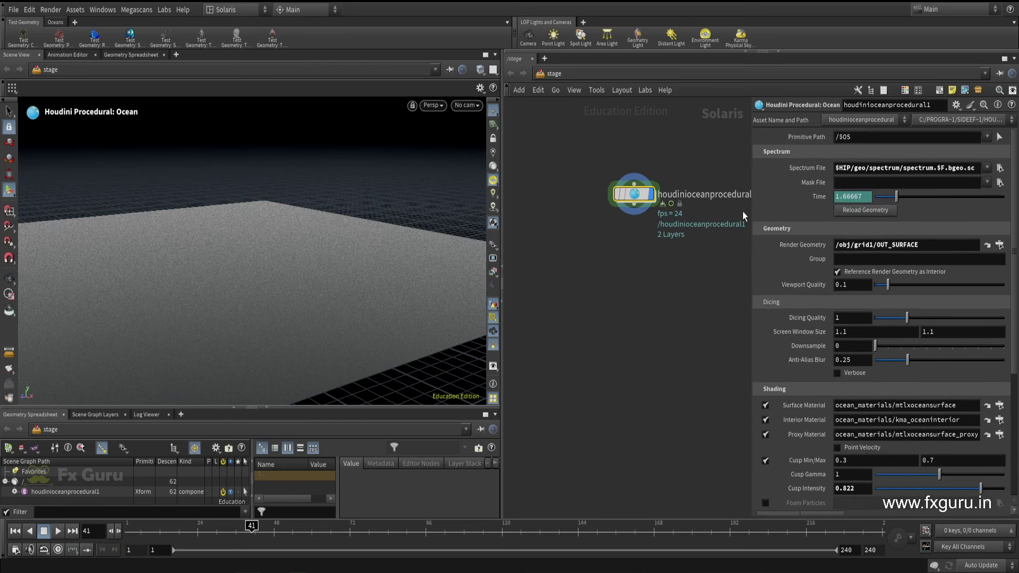
# Step: Add domelight1 below the ocean with the kloofendal_48d_partly_cloudy_4k.hdr texture
pyautogui.press('Tab')
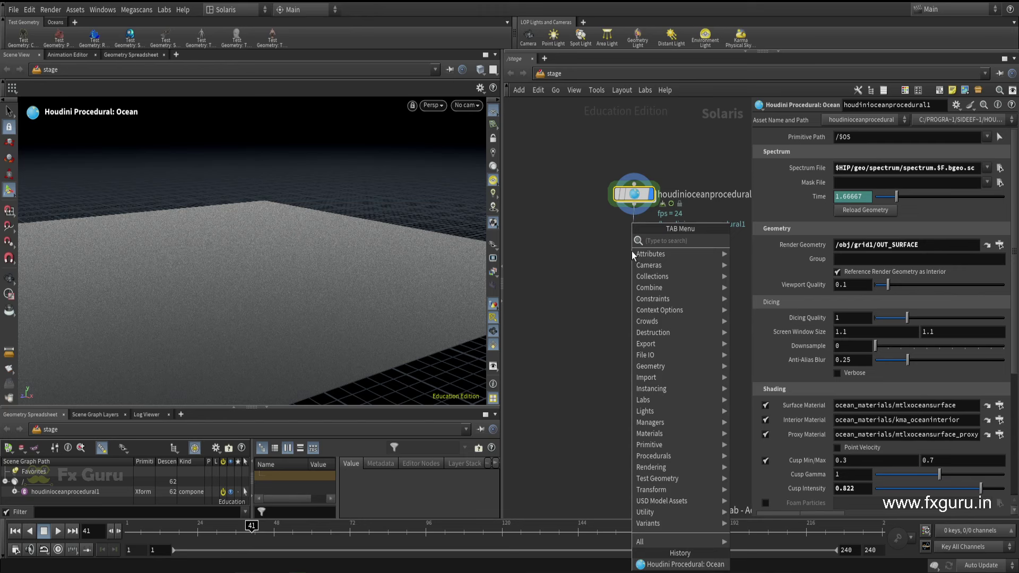
pyautogui.write('dome')
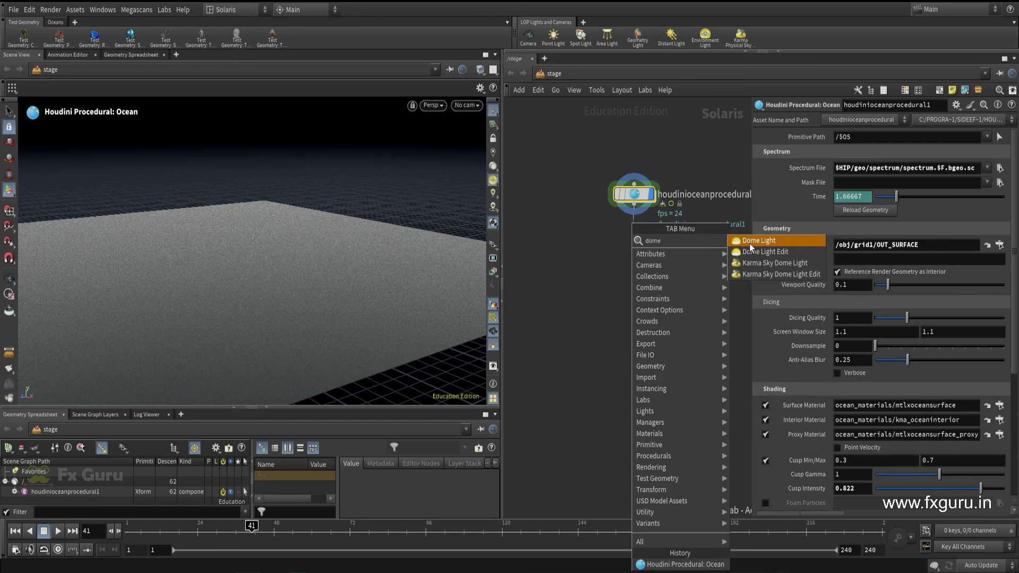
pyautogui.click(750, 244)
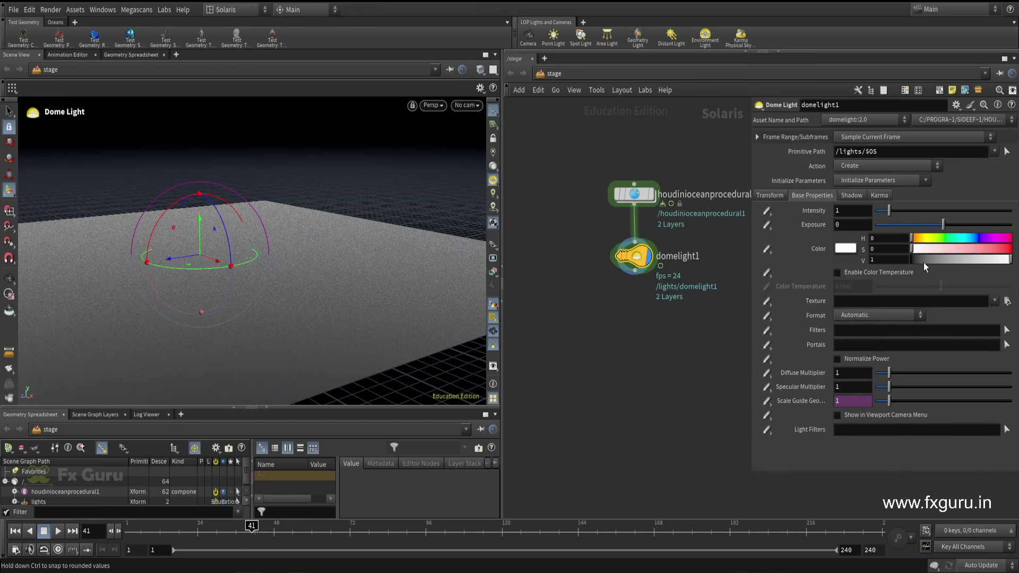
pyautogui.click(1007, 300)
pyautogui.click(773, 100)
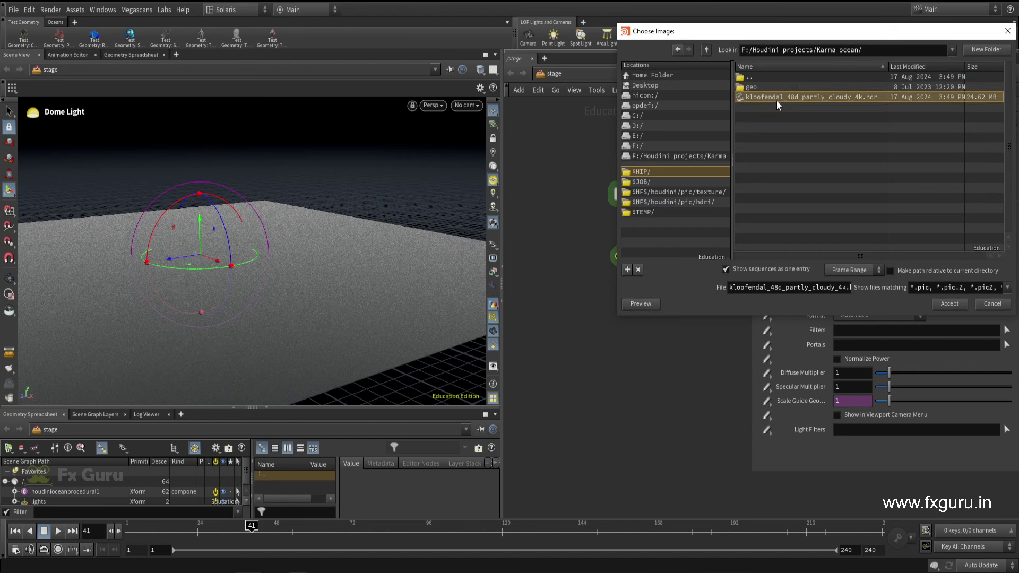
pyautogui.click(950, 304)
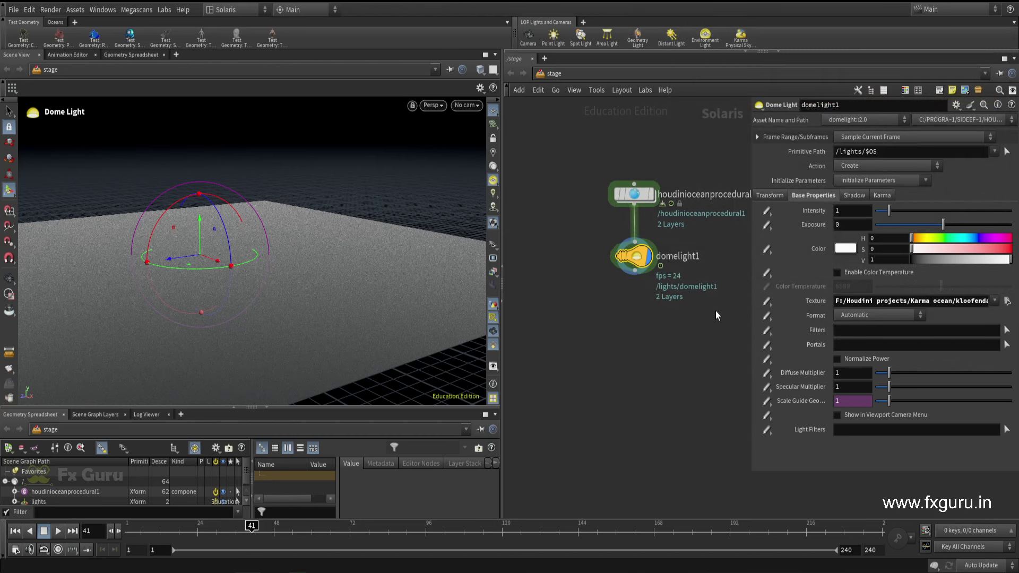
# Step: Preview the lit ocean in Karma CPU and orbit around it
pyautogui.click(433, 105)
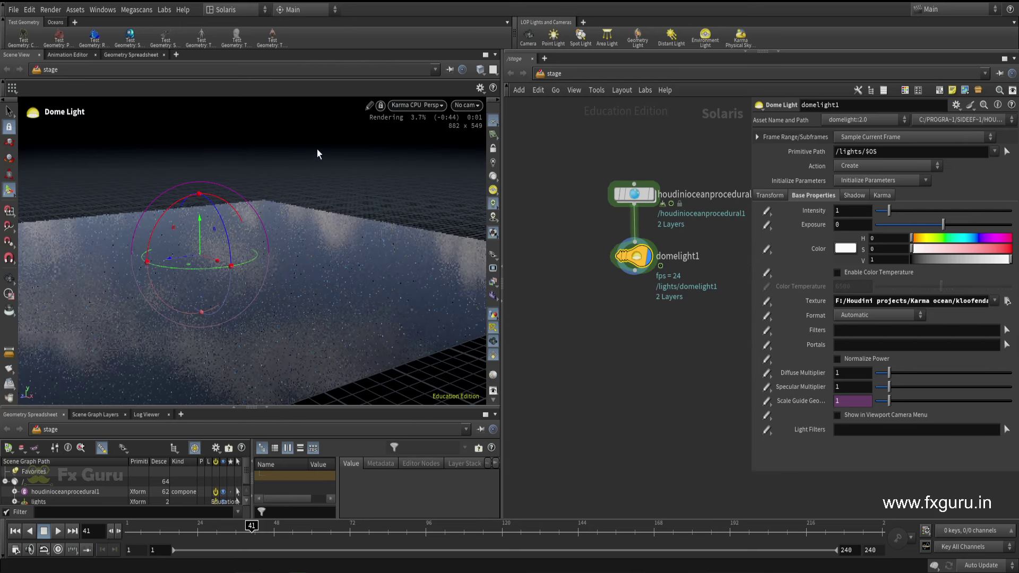
pyautogui.press('Escape')
pyautogui.moveTo(302, 248)
pyautogui.mouseDown()
pyautogui.moveTo(261, 264)
pyautogui.moveTo(204, 222)
pyautogui.mouseUp()
pyautogui.press('Return')
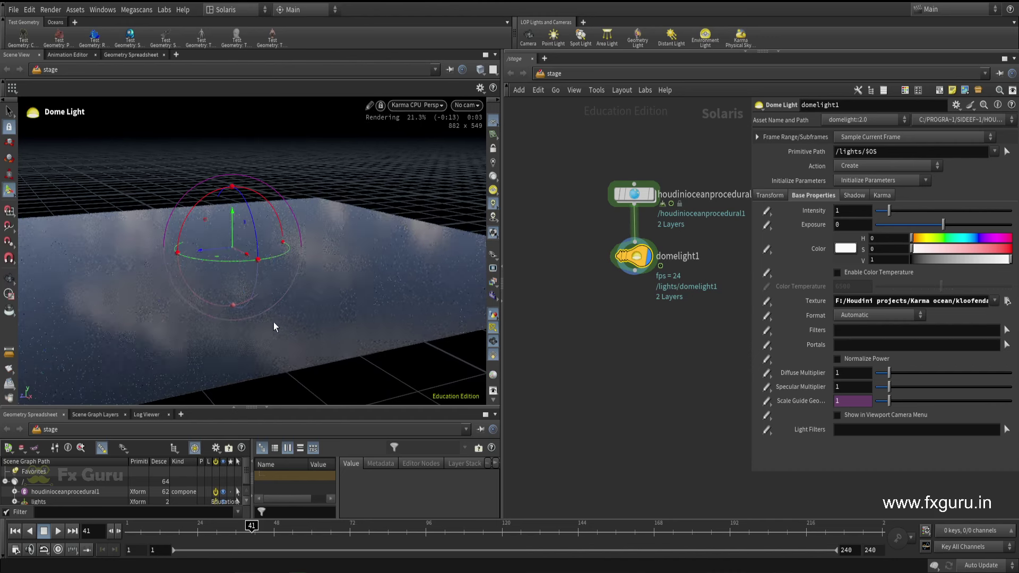
pyautogui.click(9, 279)
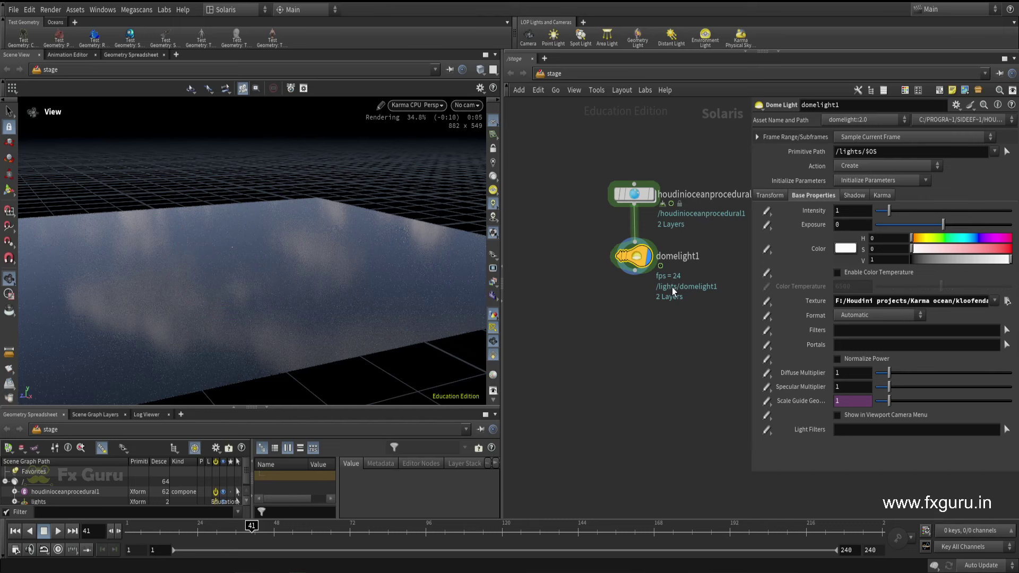
pyautogui.scroll(1, 622, 307)
pyautogui.scroll(1, 587, 253)
pyautogui.click(609, 210)
# Step: Add a camera node below the dome light and display the stage at it
pyautogui.press('Tab')
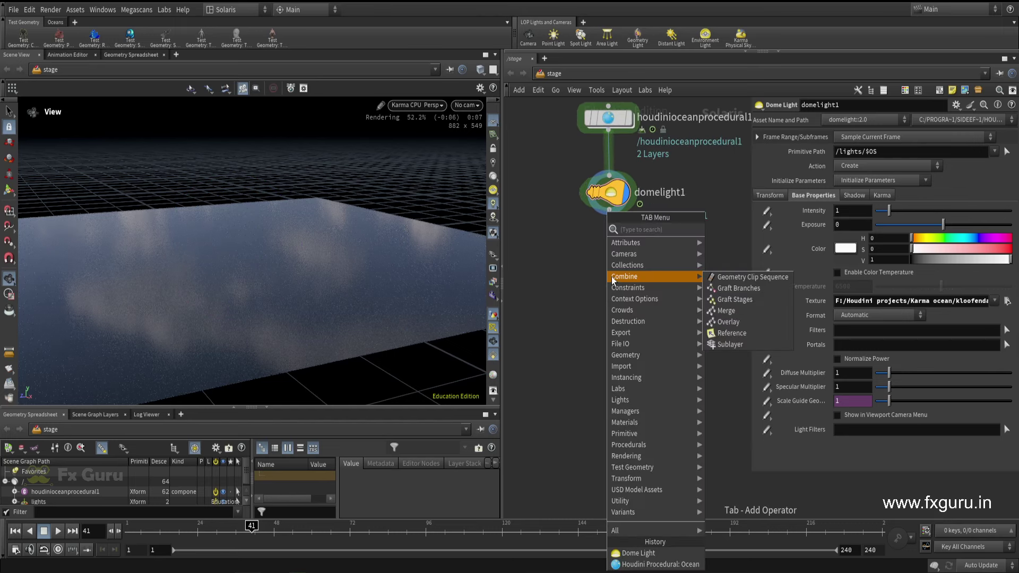
pyautogui.write('cam')
pyautogui.click(724, 230)
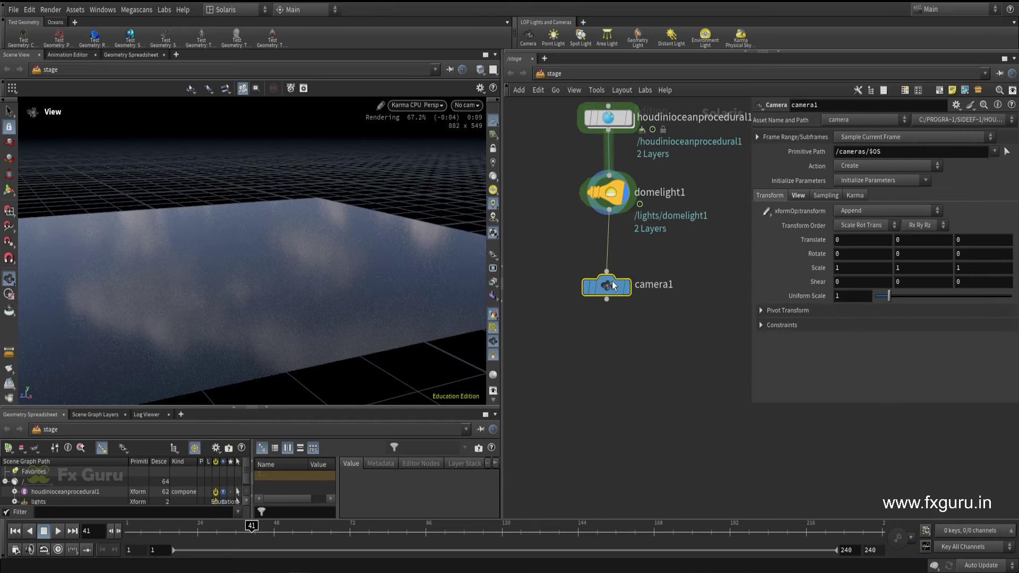
pyautogui.click(610, 287)
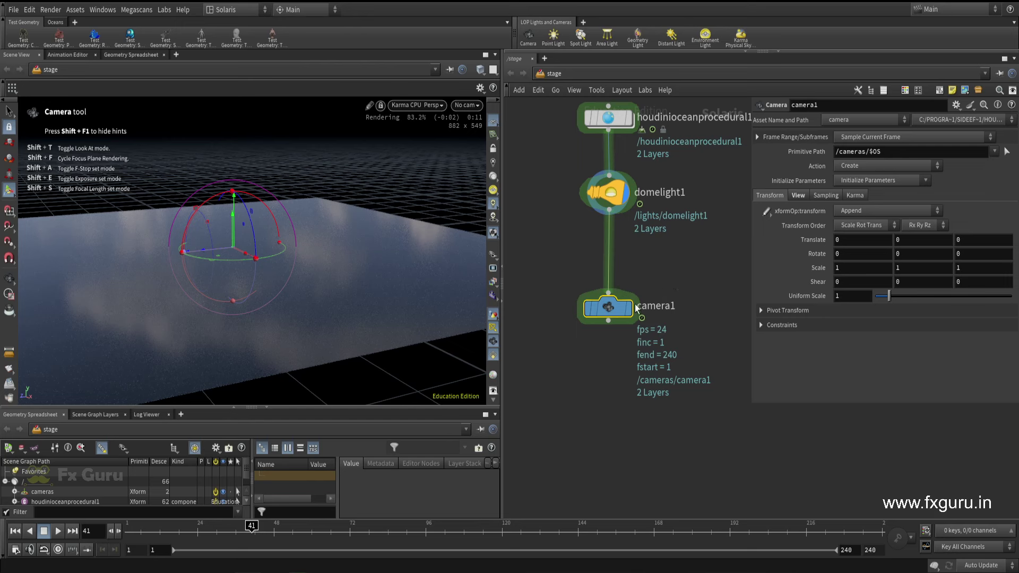
pyautogui.click(625, 307)
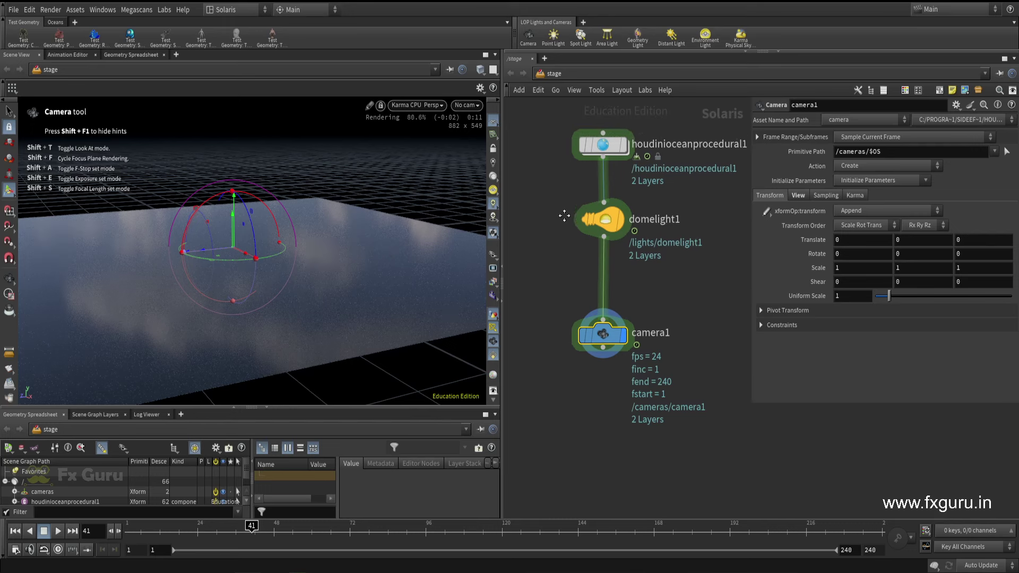
# Step: Review the ocean procedural's Viewport Quality and the camera settings, then delete that camera node
pyautogui.click(601, 149)
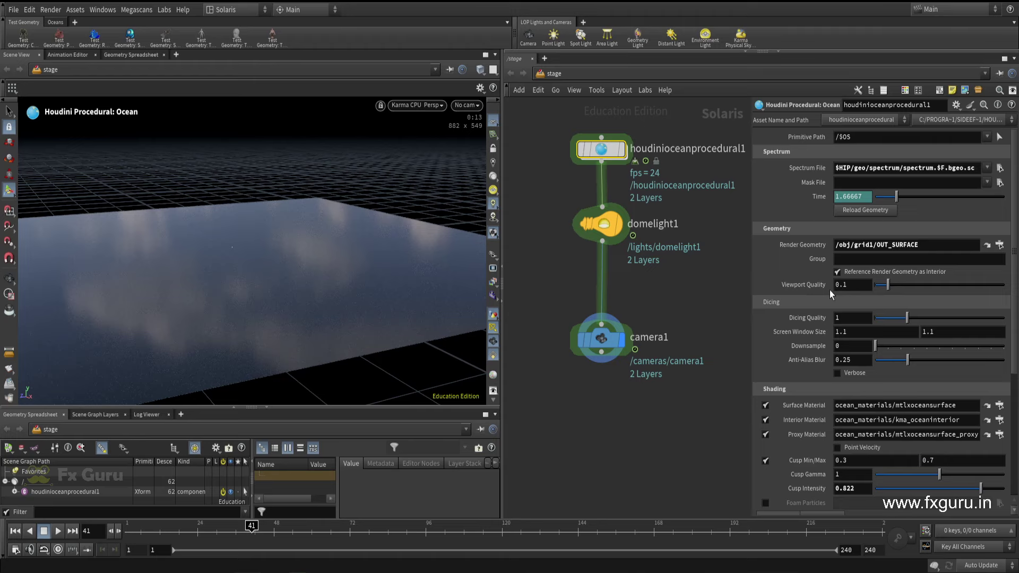
pyautogui.click(857, 288)
pyautogui.click(574, 361)
pyautogui.click(465, 106)
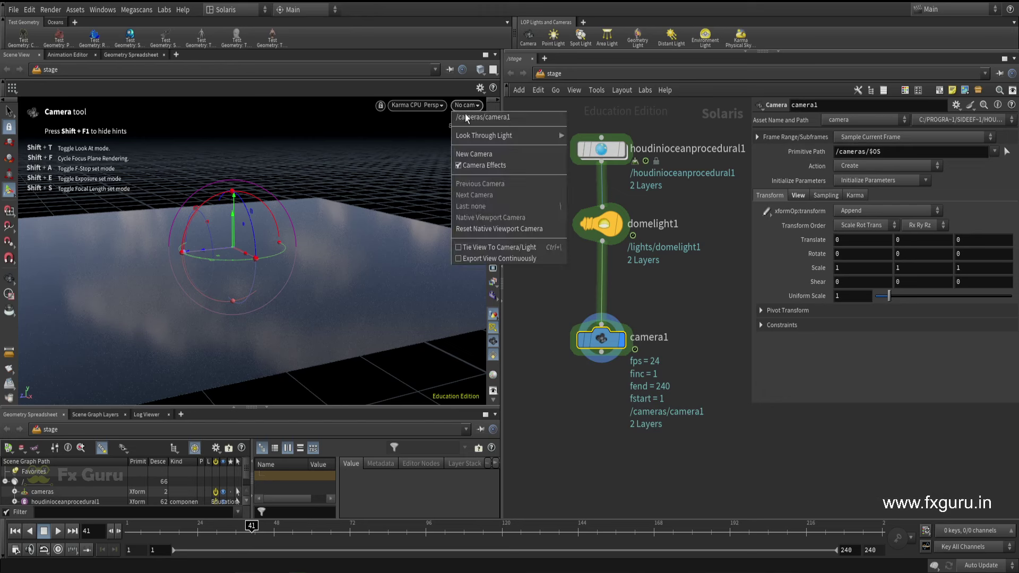
pyautogui.click(646, 321)
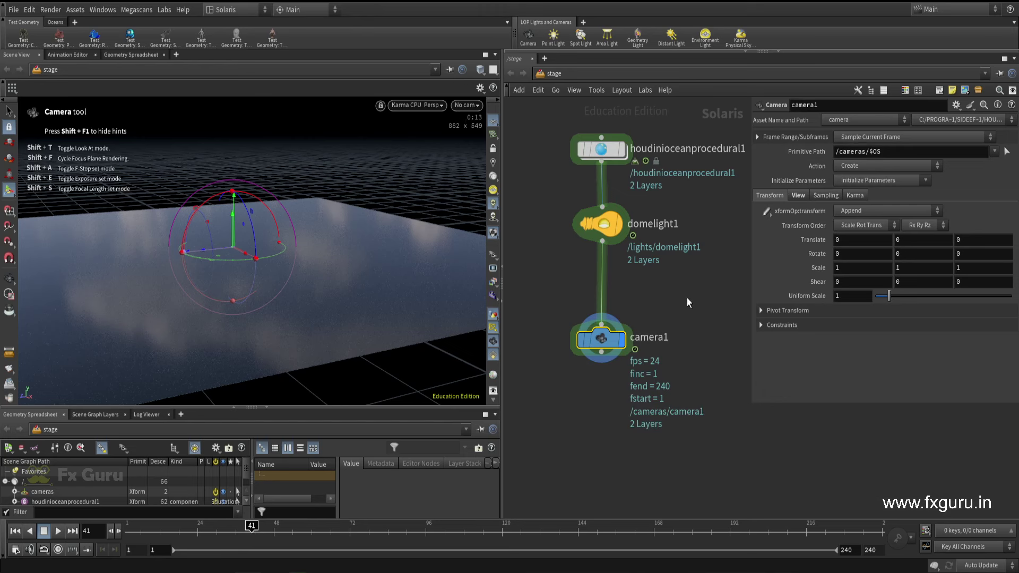
pyautogui.press('Delete')
# Step: Create camera1 from the viewport's camera menu and move its node lower in the network
pyautogui.click(465, 106)
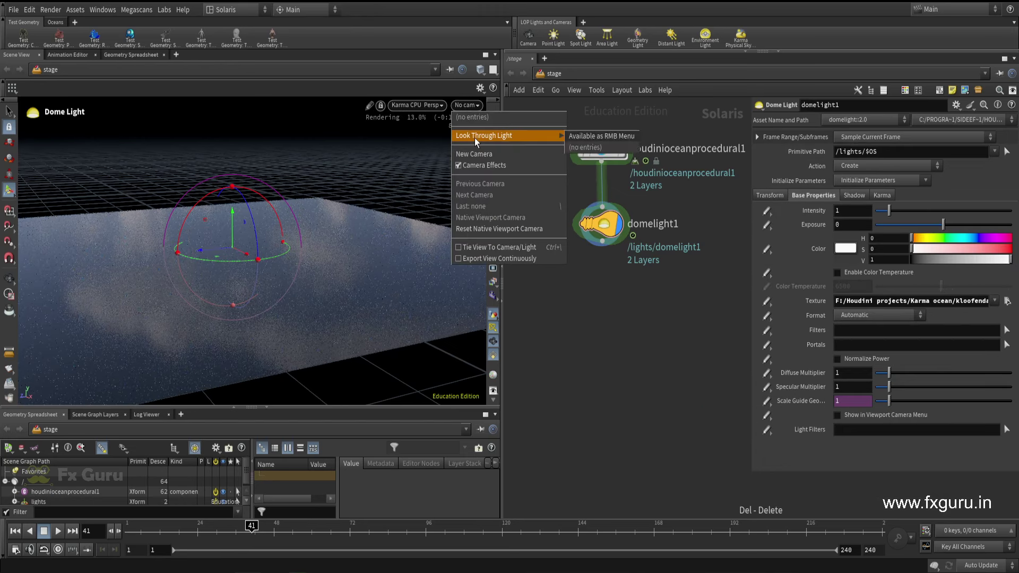
pyautogui.click(473, 154)
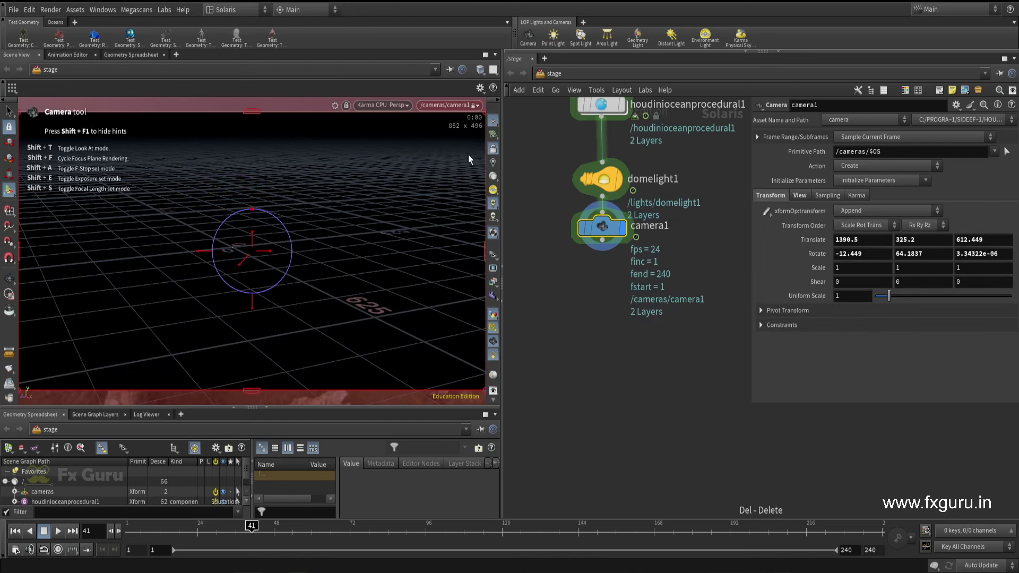
pyautogui.click(9, 279)
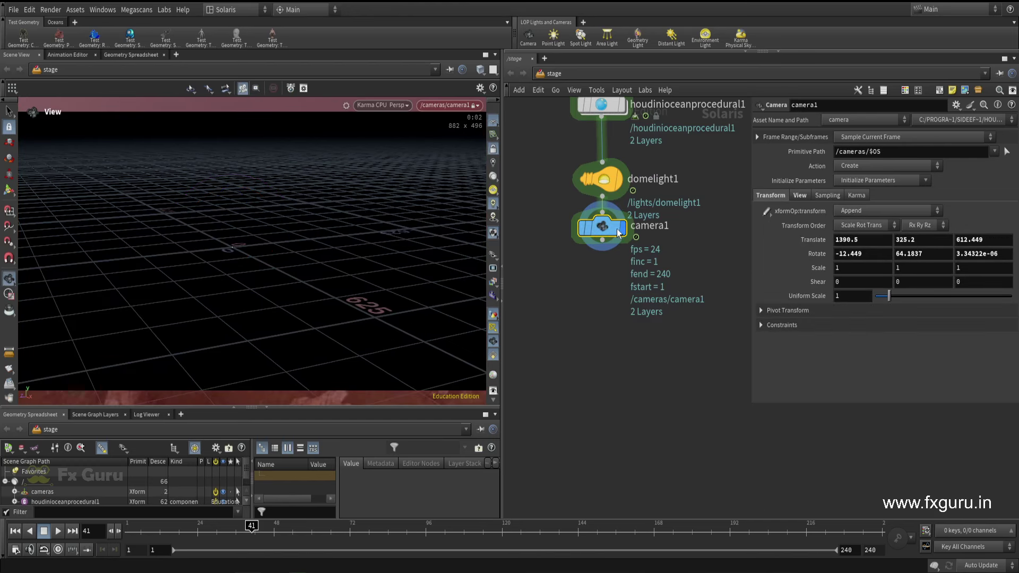
pyautogui.moveTo(610, 229); pyautogui.dragTo(611, 263)
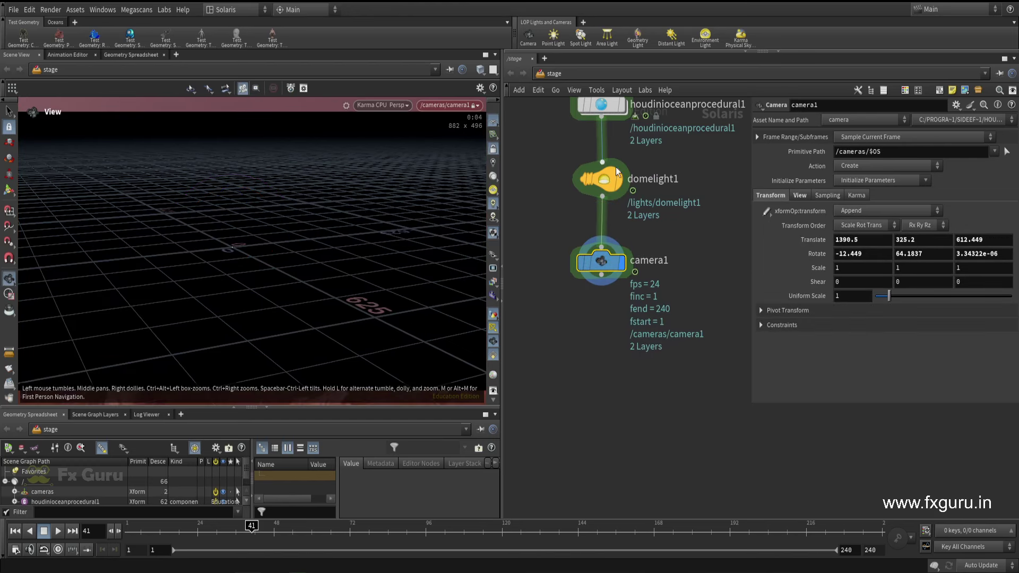
# Step: Frame camera1 low over the ocean looking toward the horizon, then unlock the view
pyautogui.scroll(5, 205, 262)
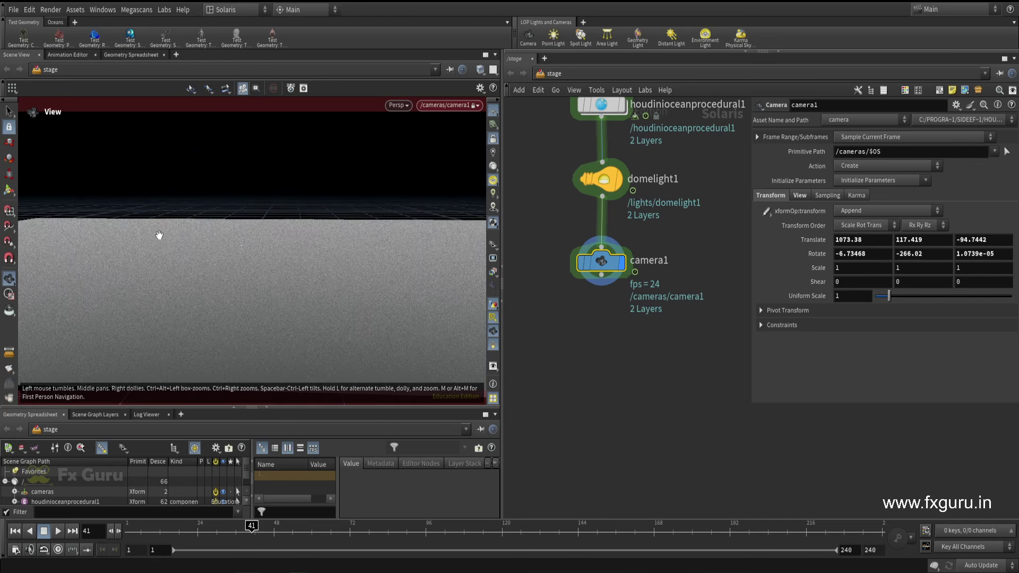
pyautogui.moveTo(168, 239); pyautogui.dragTo(269, 237)
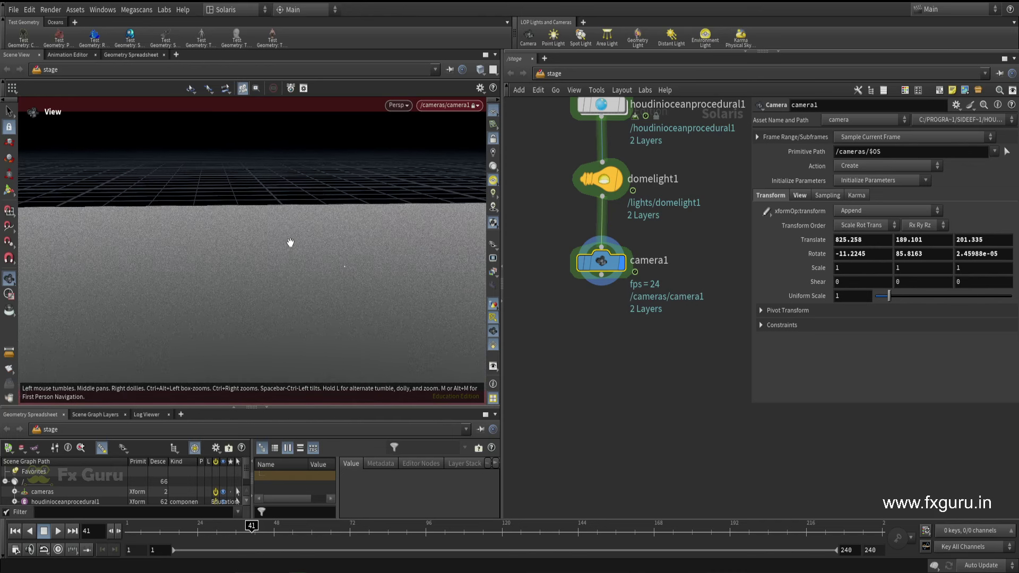
pyautogui.moveTo(269, 237); pyautogui.dragTo(258, 178, button='middle')
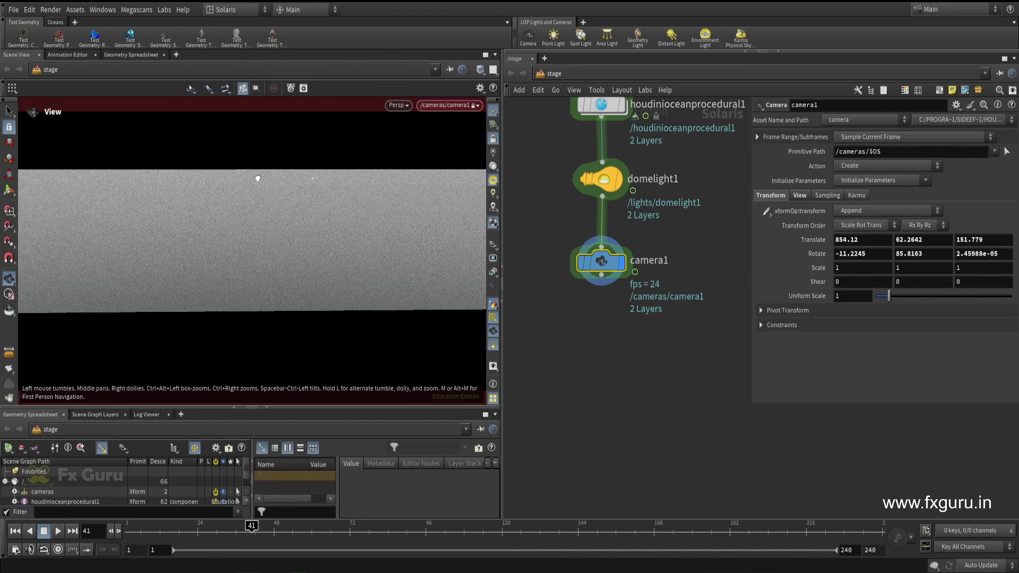
pyautogui.moveTo(258, 178); pyautogui.dragTo(270, 202)
pyautogui.moveTo(269, 203); pyautogui.dragTo(268, 198, button='middle')
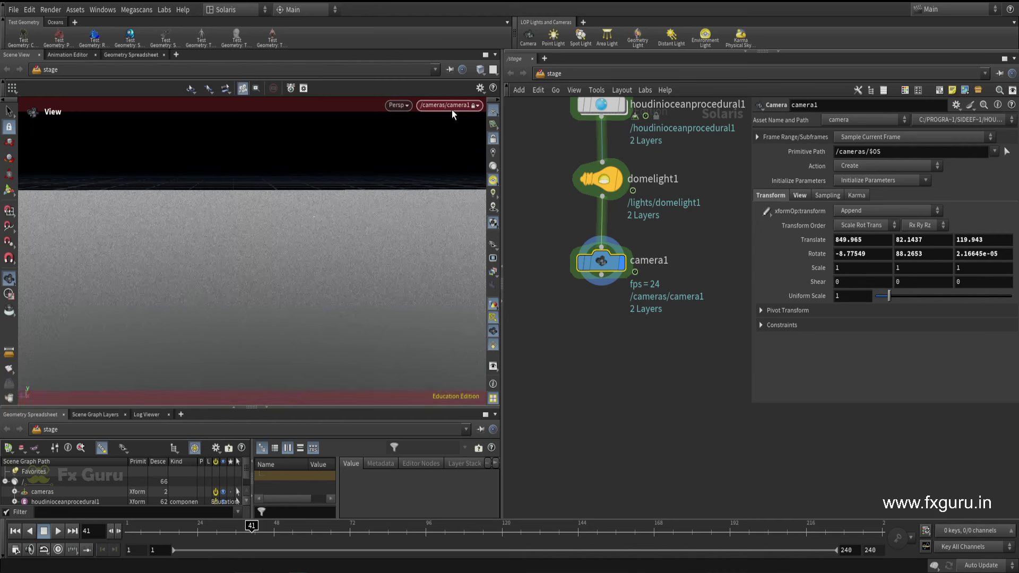
pyautogui.click(493, 139)
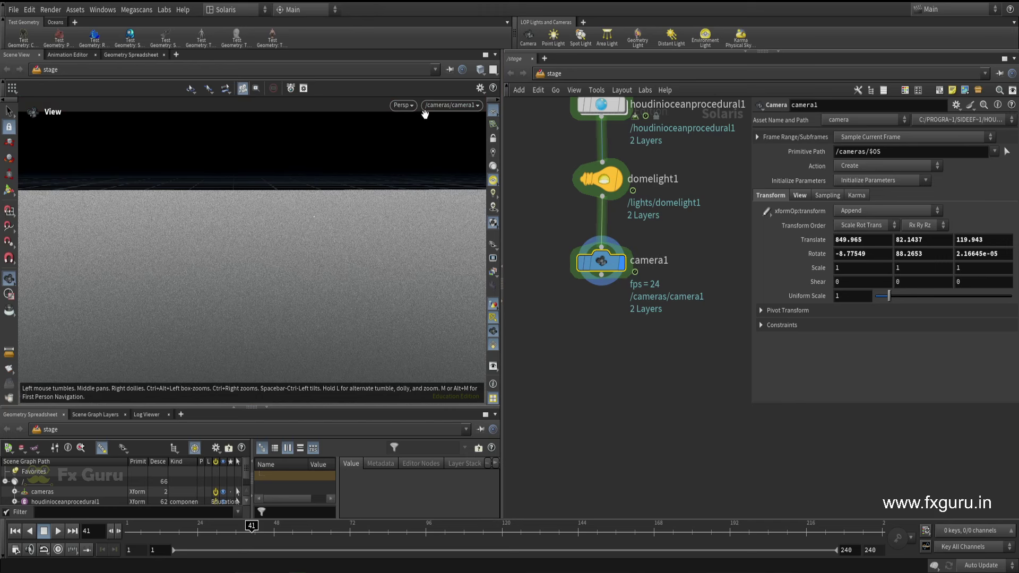
# Step: Preview the camera view in Karma CPU, then return the viewport to Houdini GL
pyautogui.click(404, 105)
pyautogui.click(425, 152)
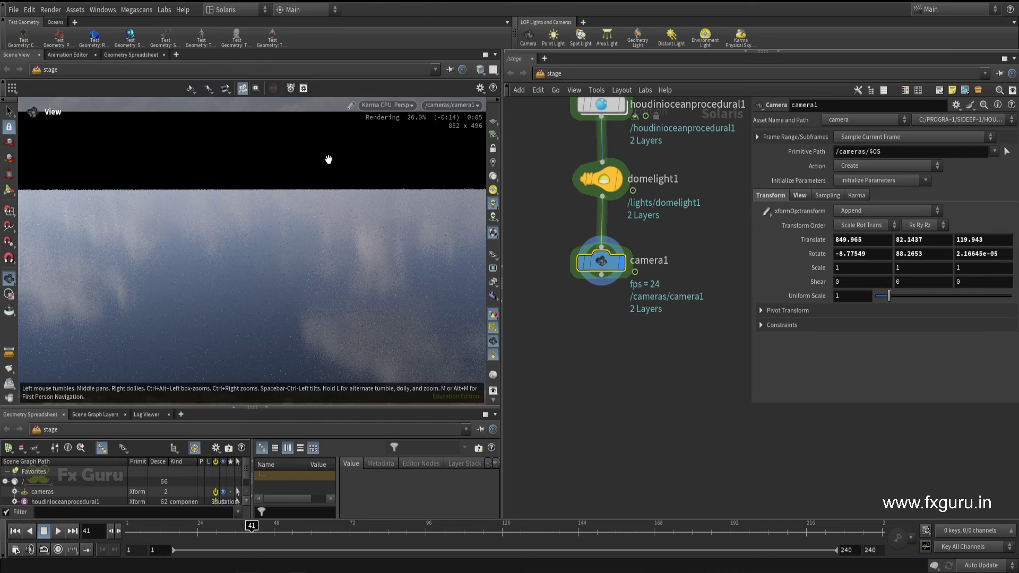
pyautogui.click(397, 105)
pyautogui.click(388, 146)
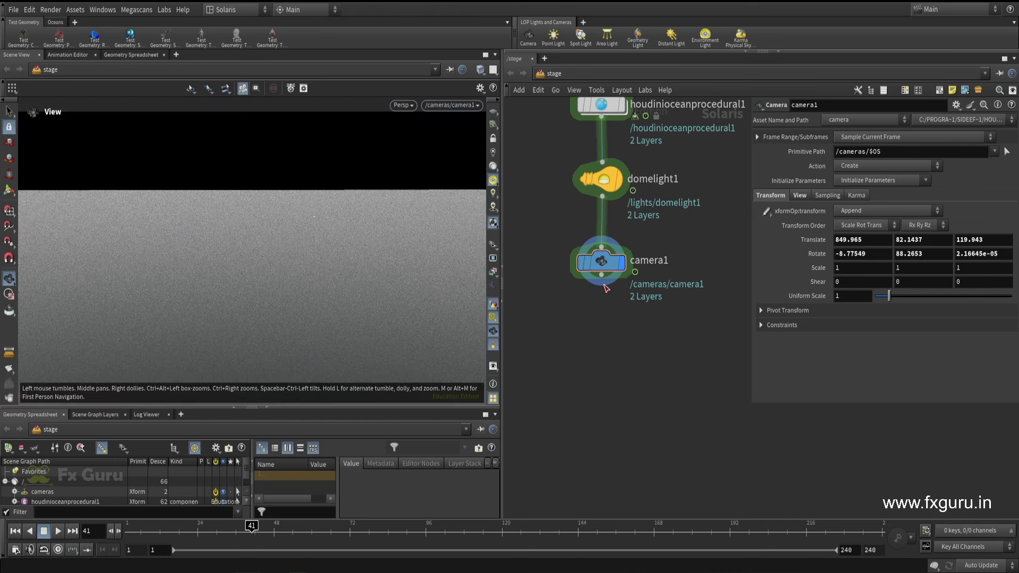
# Step: Add Karma Render Settings below the camera and insert Preview Houdini Procedurals on the render wire
pyautogui.press('Tab')
pyautogui.write('kar')
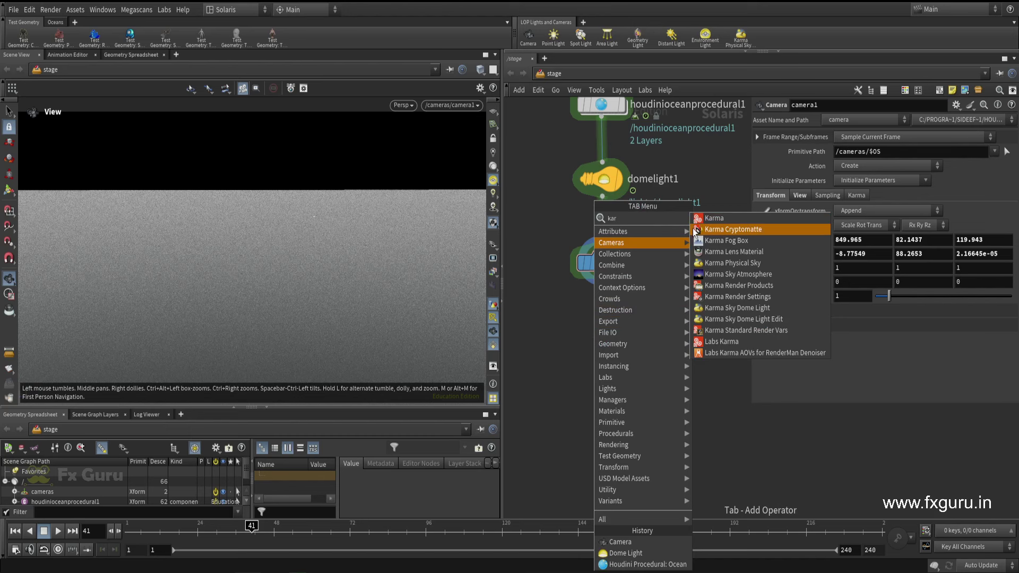
pyautogui.click(714, 218)
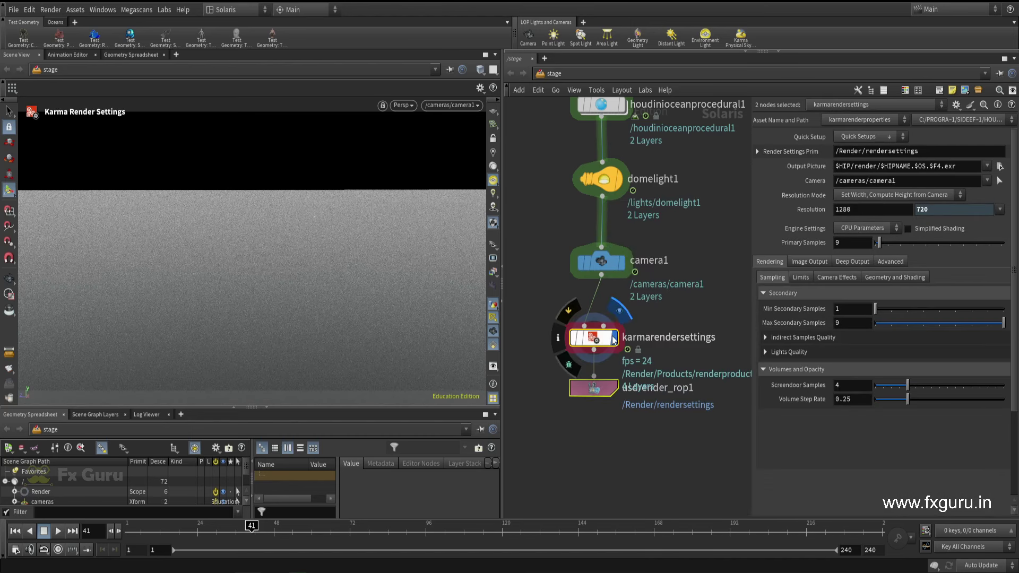
pyautogui.press('Tab')
pyautogui.write('p')
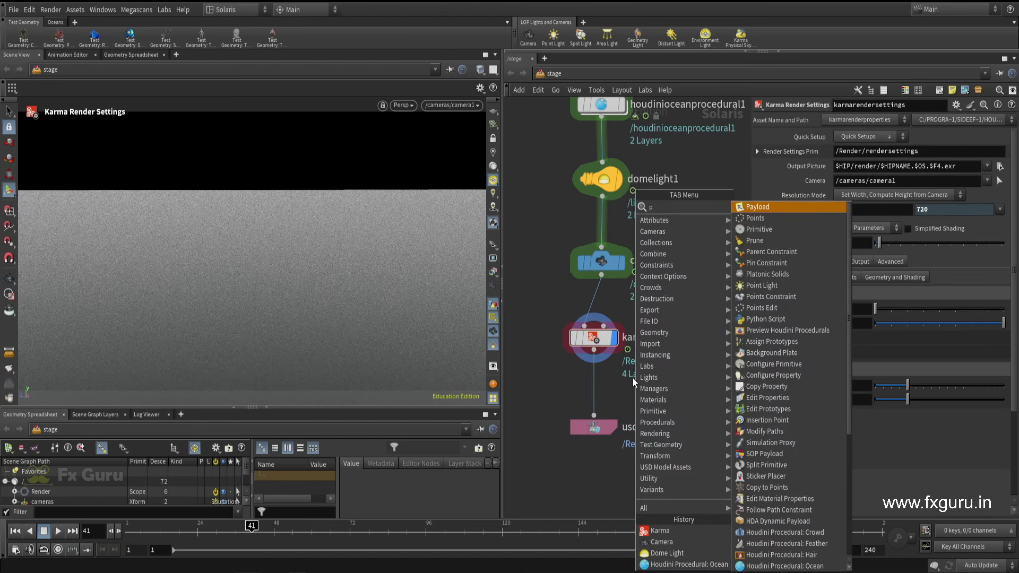
pyautogui.write('re')
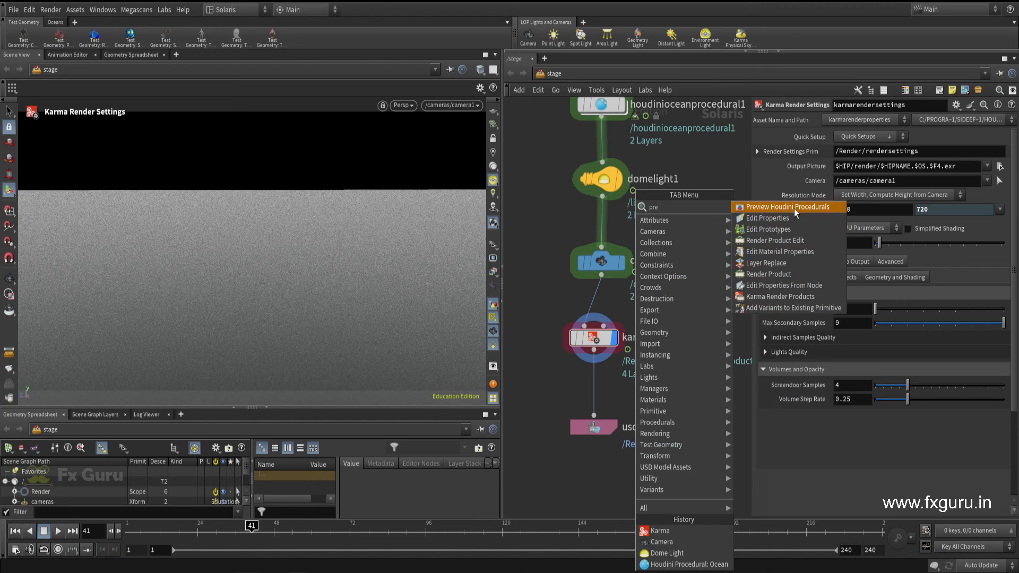
pyautogui.click(796, 207)
pyautogui.click(602, 390)
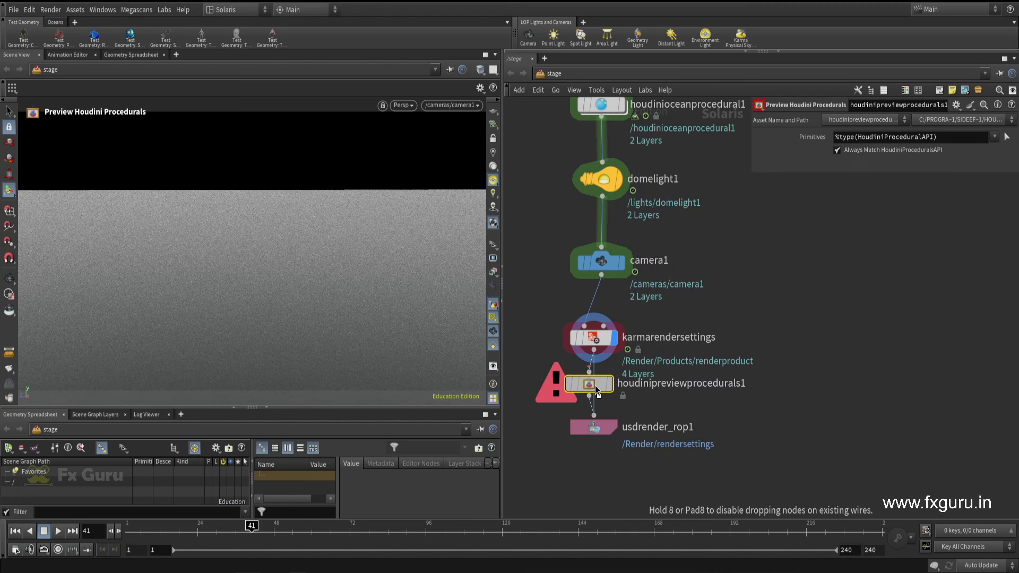
pyautogui.moveTo(596, 391); pyautogui.dragTo(596, 389)
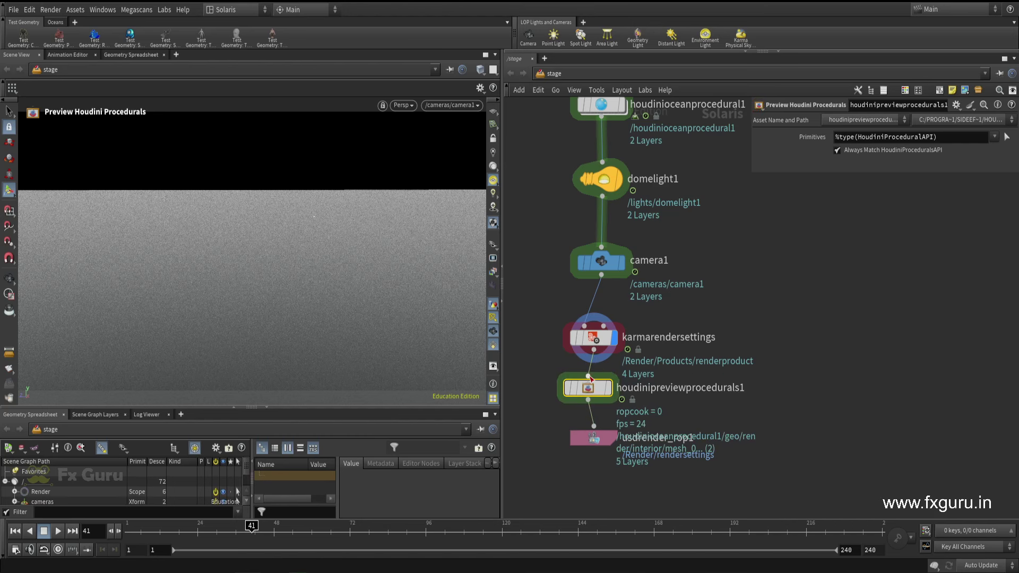
# Step: Display houdinipreviewprocedurals1 so the viewport shows the displaced wave surface, orbiting to check it
pyautogui.click(593, 338)
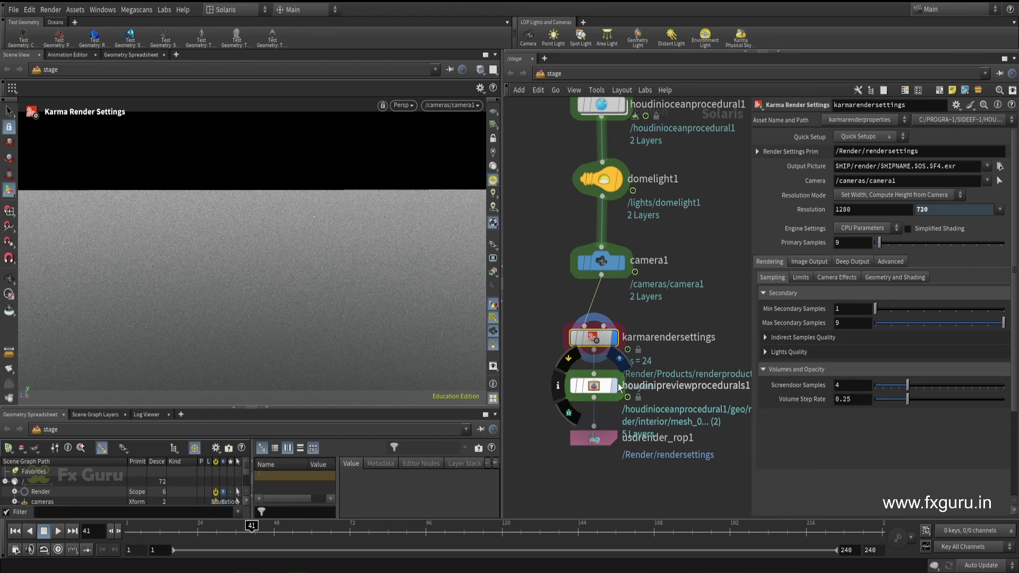
pyautogui.click(593, 386)
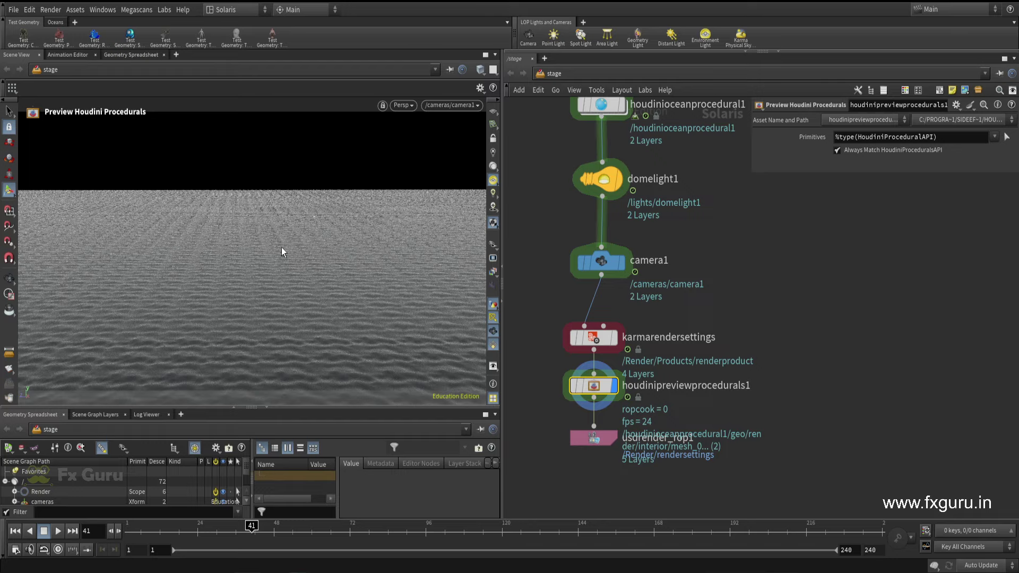
pyautogui.press('Escape')
pyautogui.moveTo(281, 248)
pyautogui.mouseDown()
pyautogui.moveTo(238, 261)
pyautogui.moveTo(452, 277)
pyautogui.mouseUp()
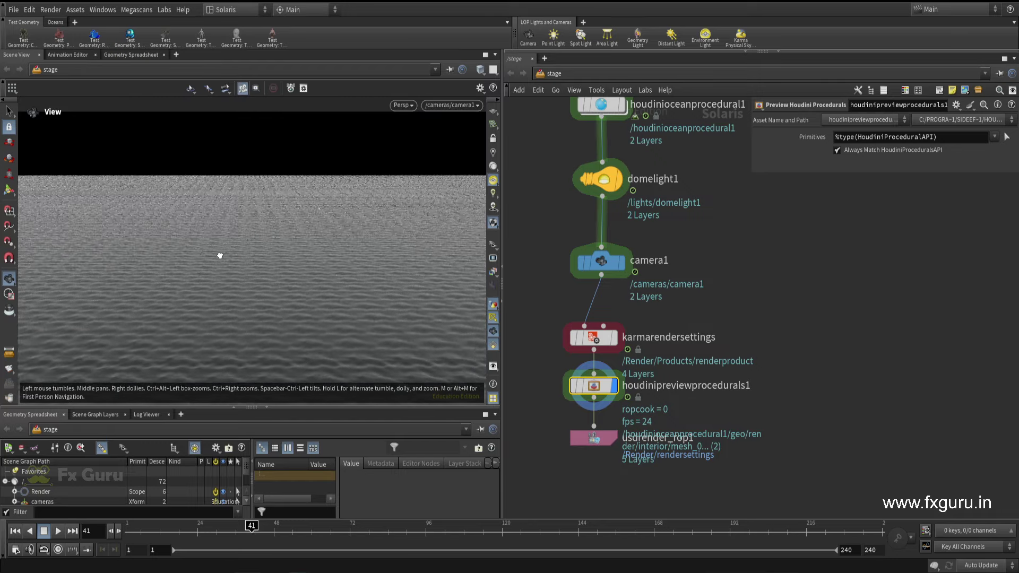
pyautogui.press('Return')
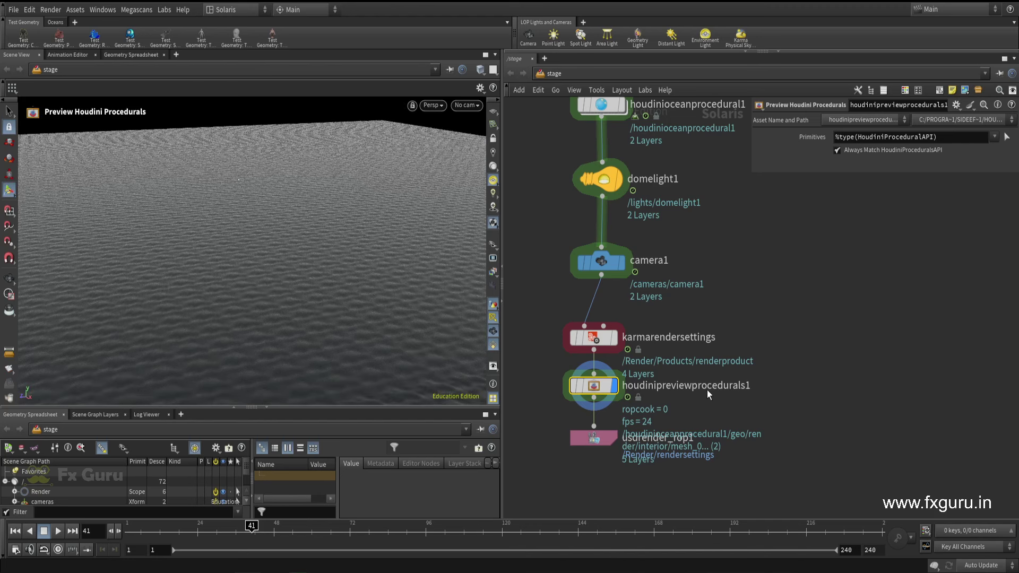
pyautogui.moveTo(750, 300); pyautogui.dragTo(674, 294, button='middle')
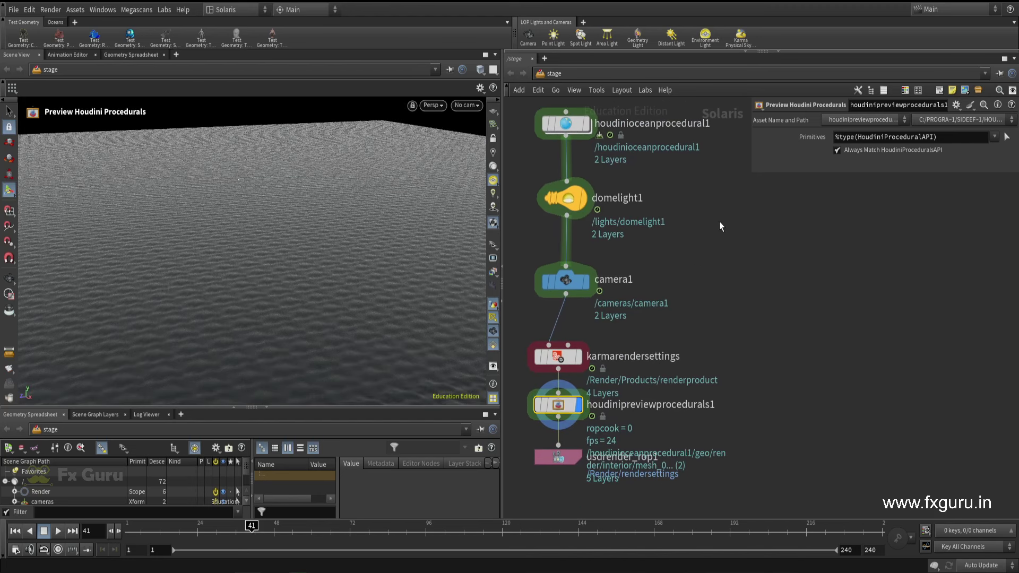
# Step: Load spectrum_v1.0041.bgeo.sc into the ocean procedural and look through /cameras/camera1
pyautogui.click(566, 123)
pyautogui.click(1000, 153)
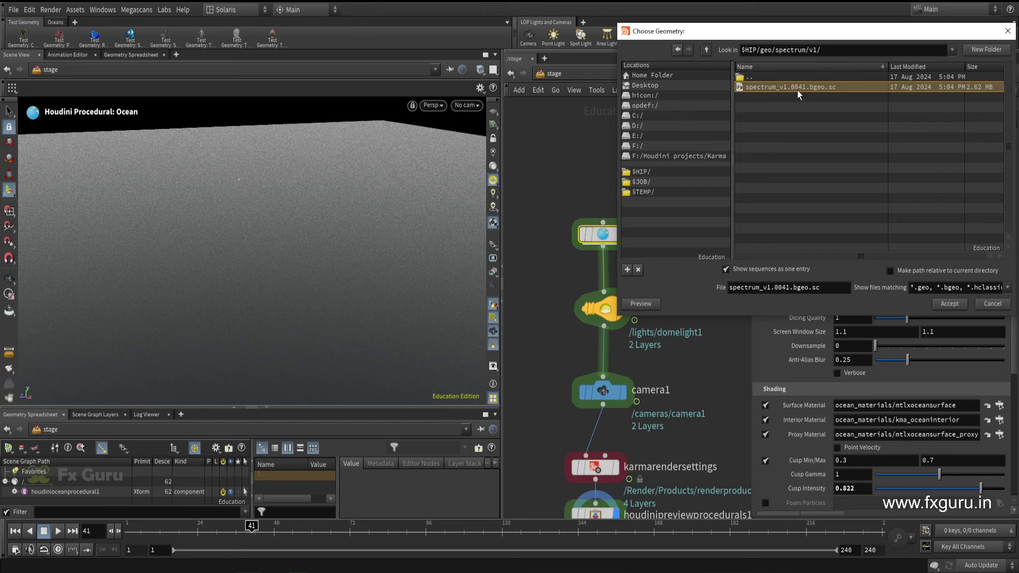
pyautogui.click(950, 303)
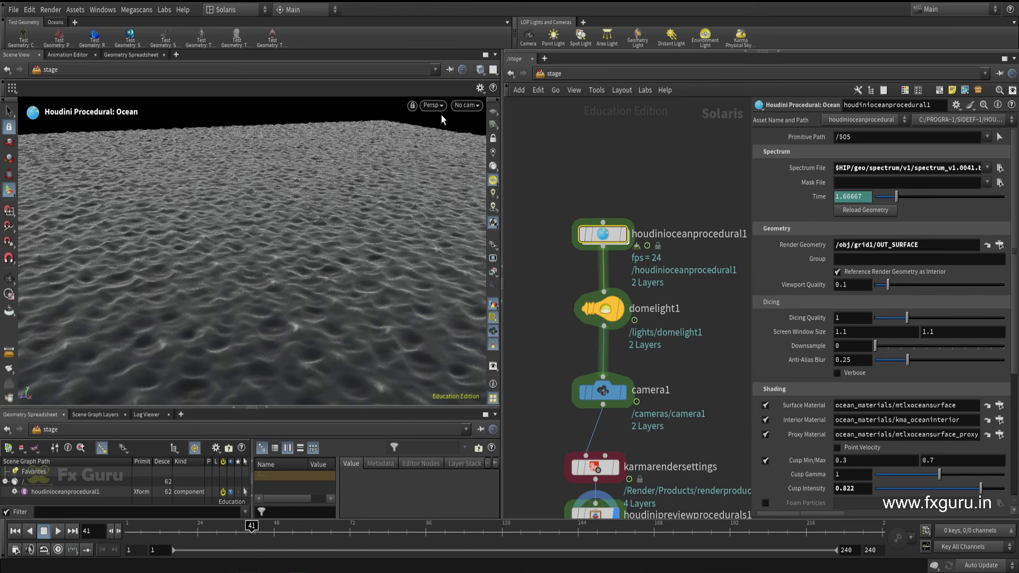
pyautogui.click(466, 105)
pyautogui.click(476, 128)
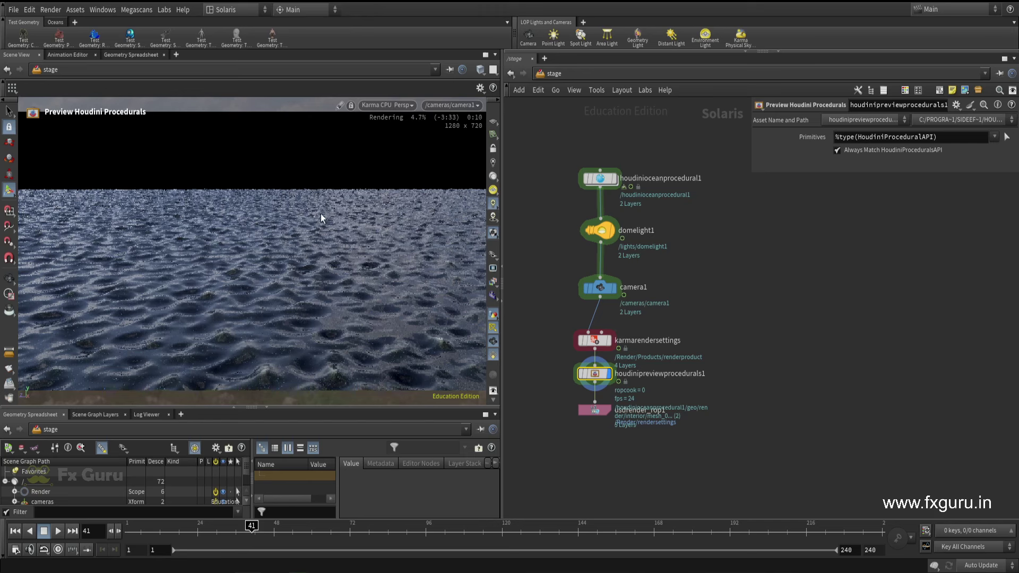
# Step: Switch the viewport renderer back to Houdini GL and orbit to look down on the ocean
pyautogui.press('Escape')
pyautogui.press('Return')
pyautogui.click(389, 104)
pyautogui.click(379, 142)
pyautogui.press('Escape')
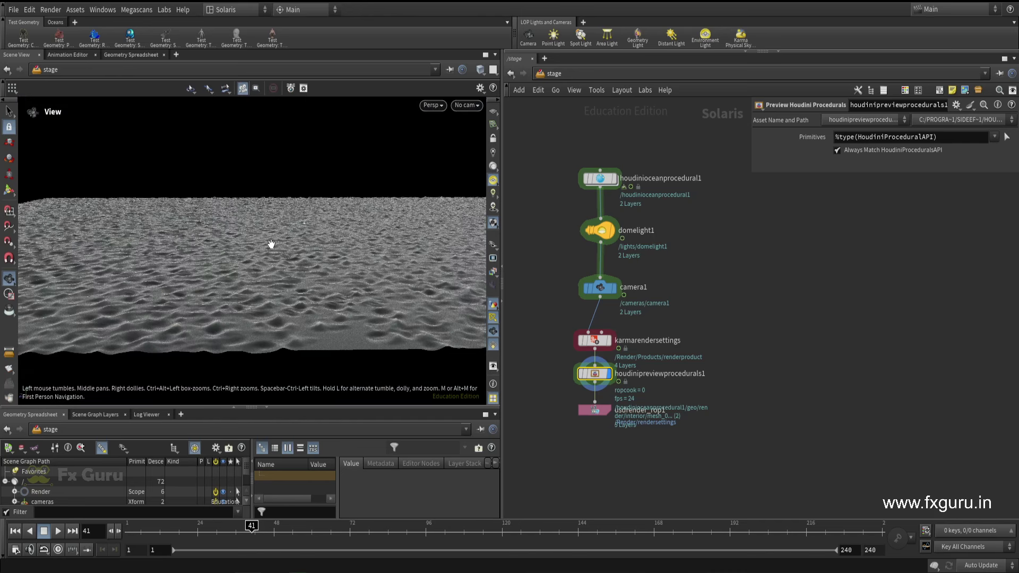
pyautogui.moveTo(268, 243); pyautogui.dragTo(269, 130)
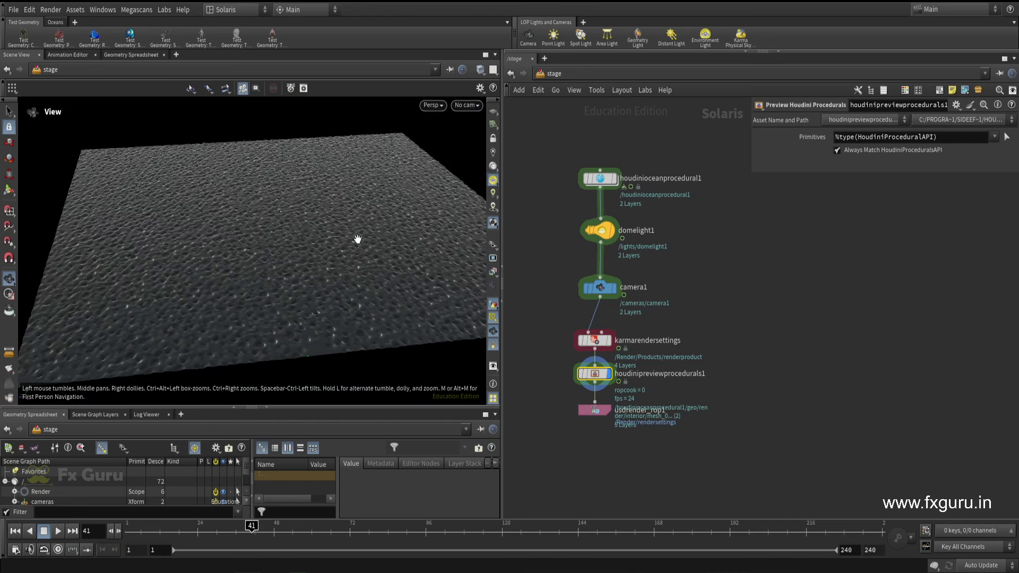
pyautogui.press('Return')
# Step: Set the ocean procedural's Viewport Quality to 0.5 and orbit to inspect the waves
pyautogui.click(600, 178)
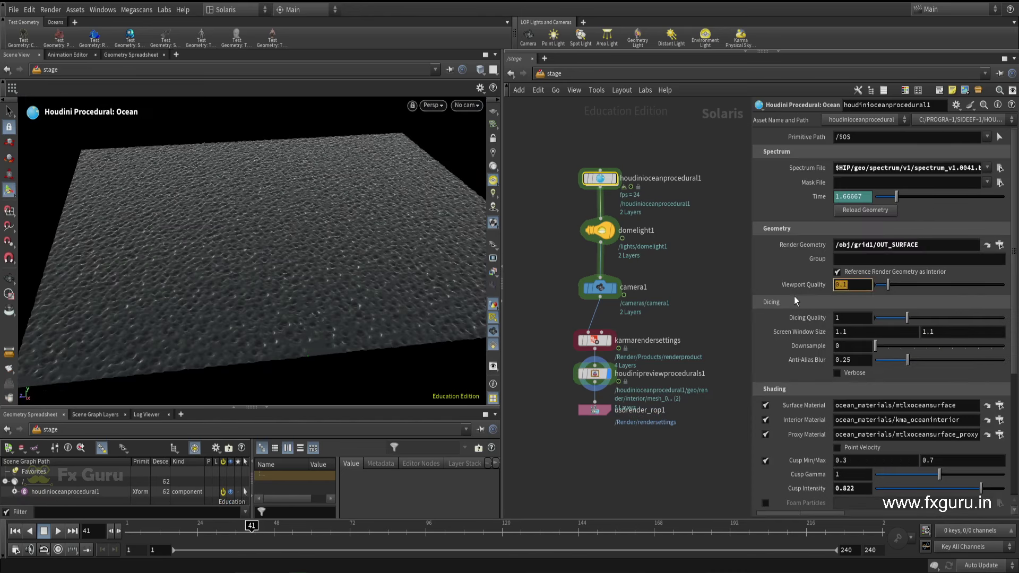
pyautogui.write('0.5')
pyautogui.press('Return')
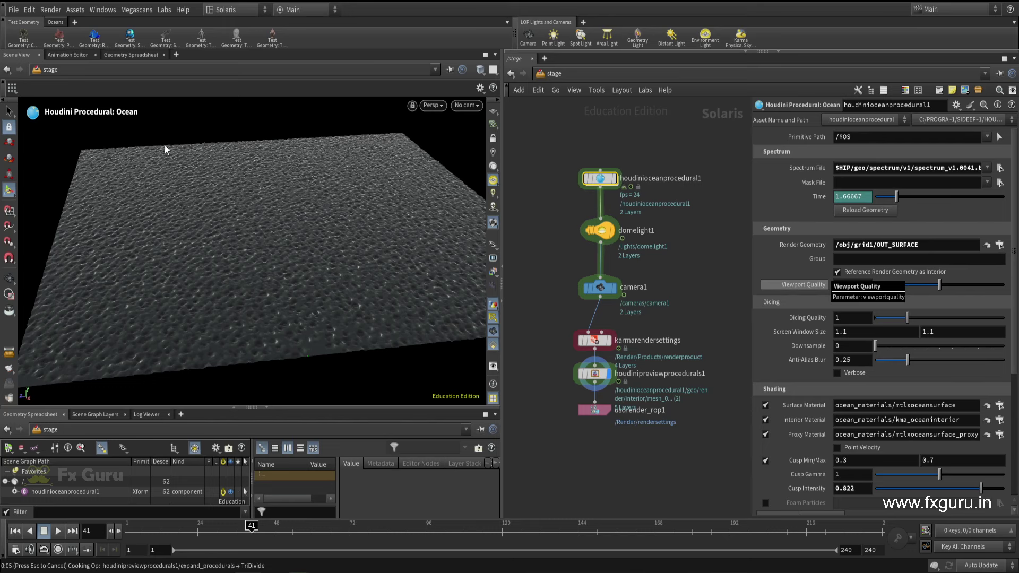
pyautogui.press('Escape')
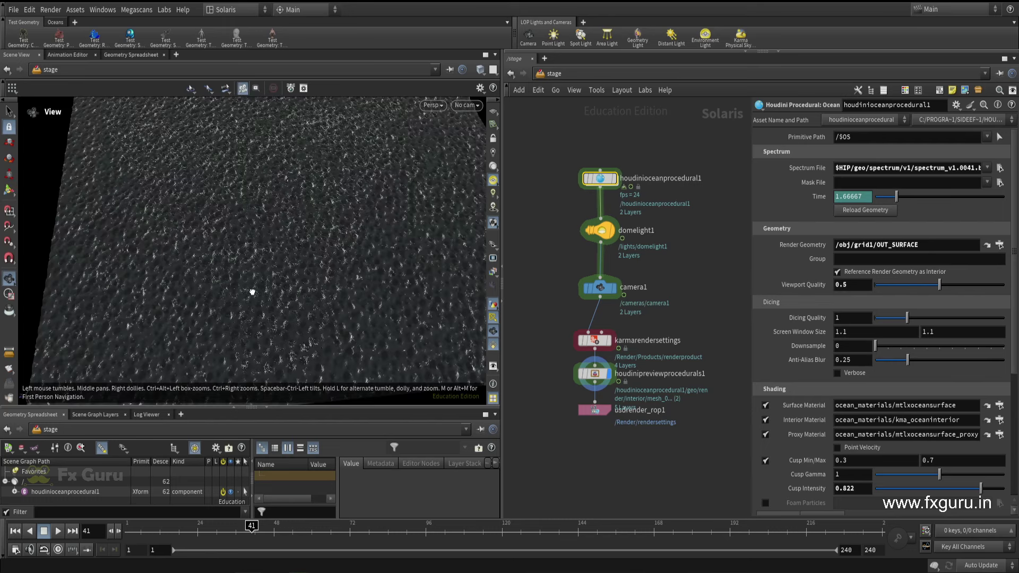
pyautogui.moveTo(253, 292); pyautogui.dragTo(234, 275)
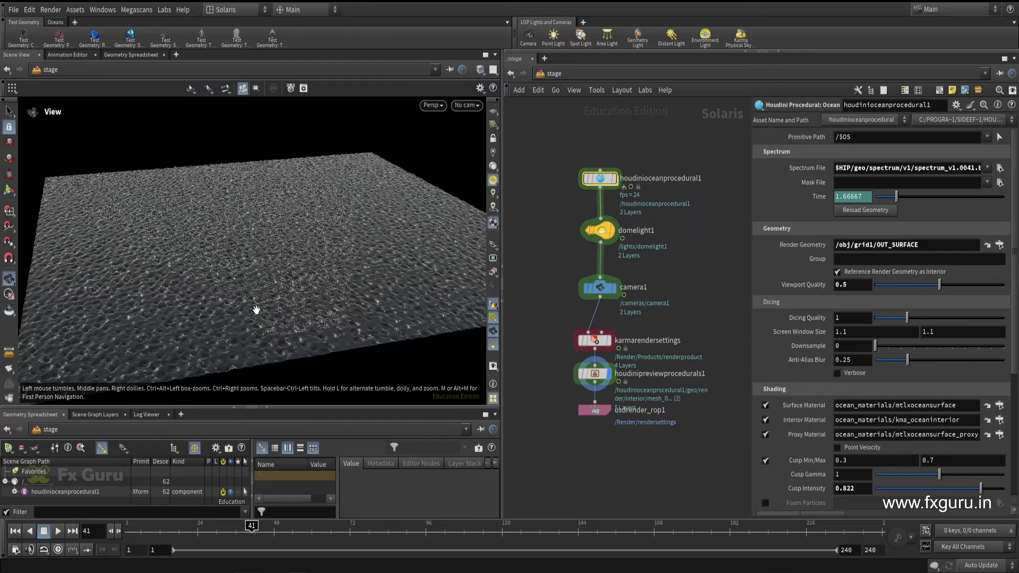
pyautogui.scroll(5, 260, 303)
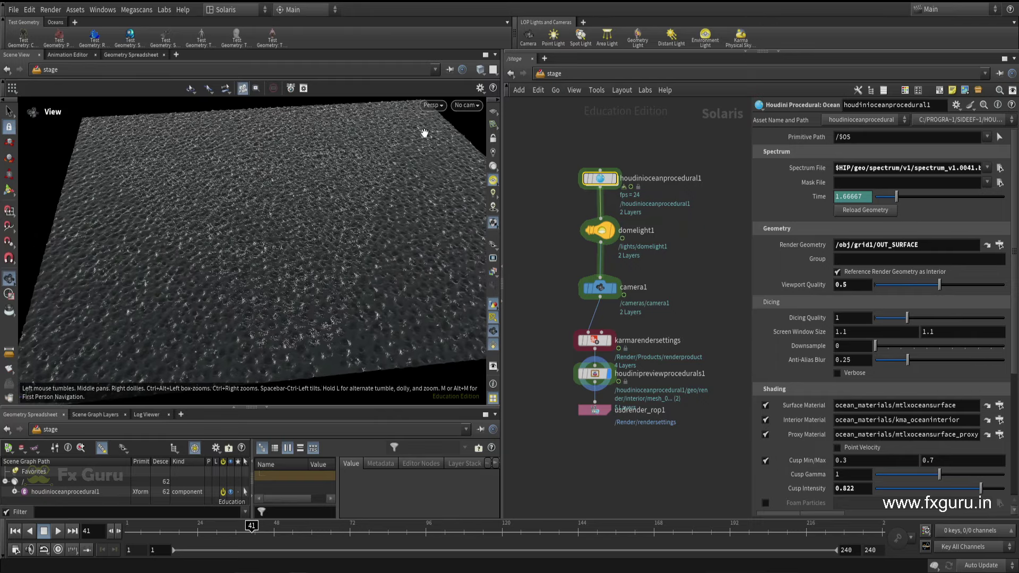
pyautogui.moveTo(294, 326)
pyautogui.mouseDown()
pyautogui.moveTo(291, 282)
pyautogui.moveTo(273, 316)
pyautogui.mouseUp()
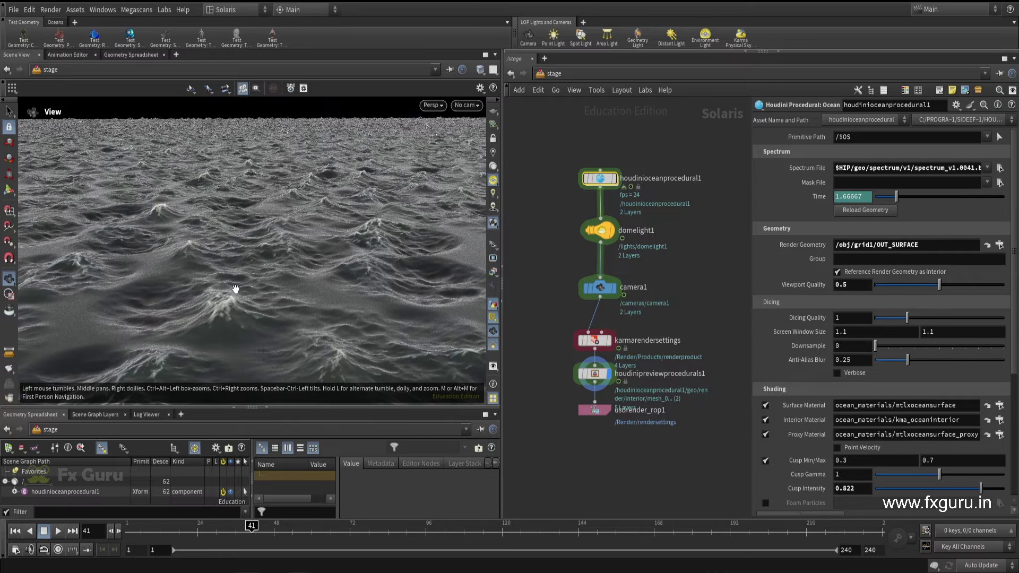
pyautogui.moveTo(237, 271)
pyautogui.mouseDown()
pyautogui.moveTo(284, 246)
pyautogui.moveTo(266, 286)
pyautogui.moveTo(291, 291)
pyautogui.moveTo(289, 266)
pyautogui.mouseUp()
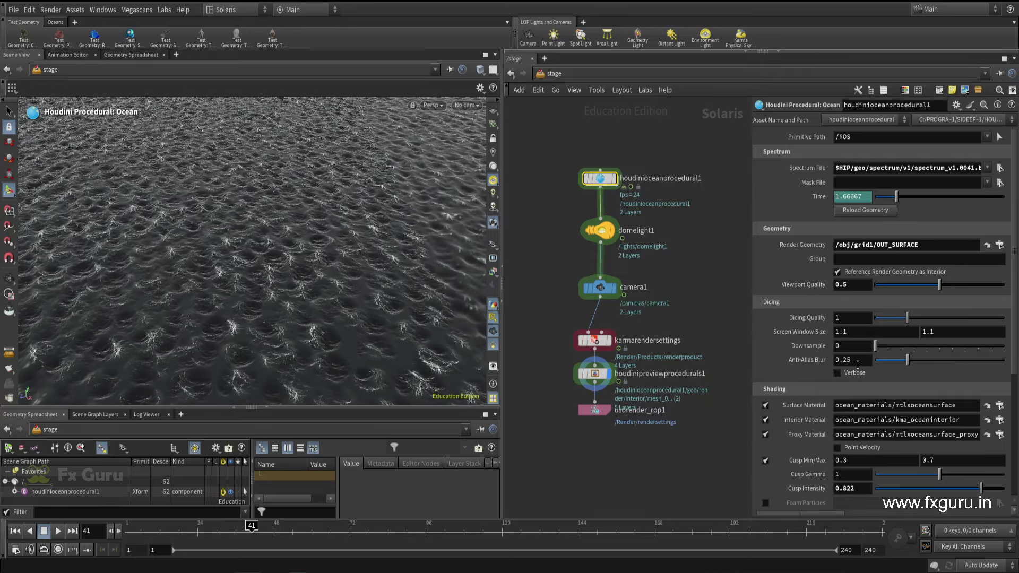
pyautogui.moveTo(229, 250)
pyautogui.mouseDown()
pyautogui.moveTo(205, 256)
pyautogui.moveTo(433, 306)
pyautogui.mouseUp()
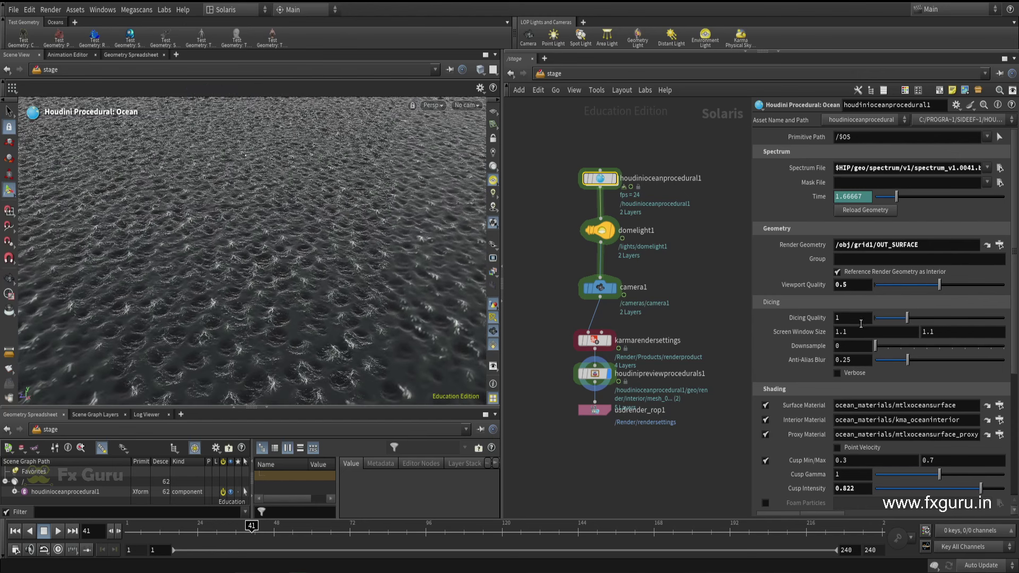
# Step: Raise Viewport Quality to 1 and view the ocean from a flatter angle
pyautogui.doubleClick(847, 287)
pyautogui.write('1')
pyautogui.press('Return')
pyautogui.moveTo(168, 276); pyautogui.dragTo(200, 275)
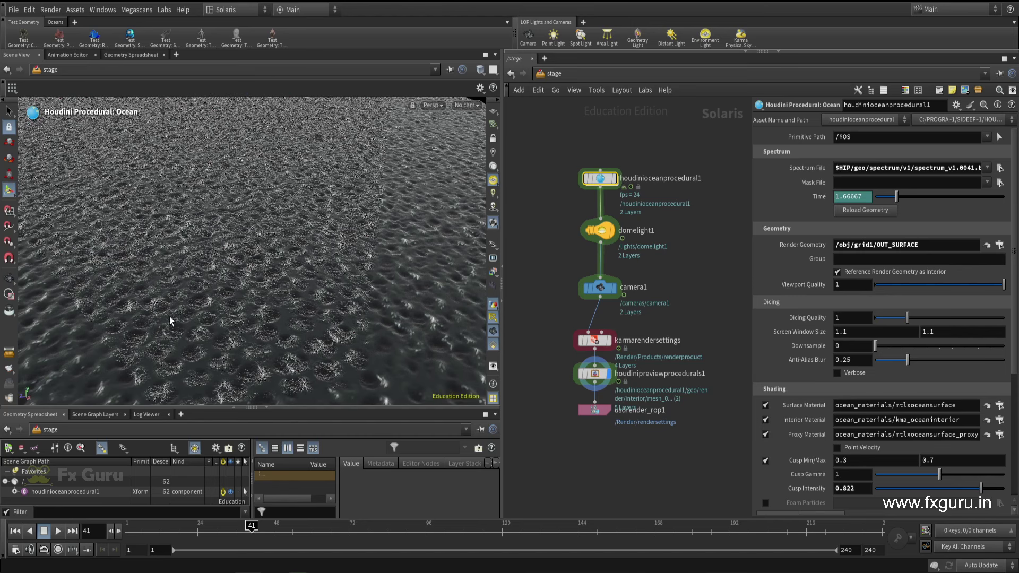
# Step: Look through /cameras/camera1 and switch the viewport renderer to Karma CPU
pyautogui.click(465, 105)
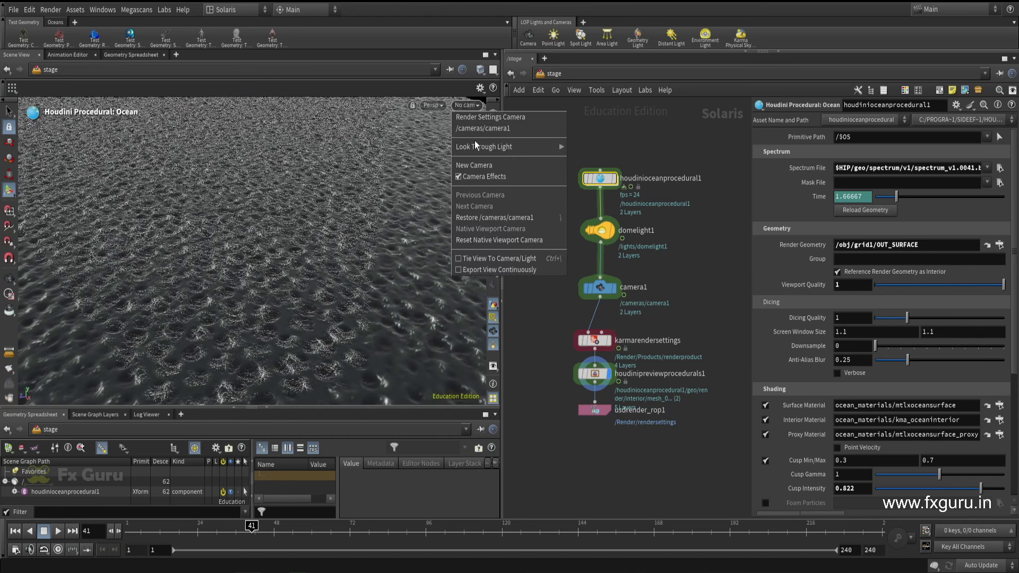
pyautogui.click(478, 128)
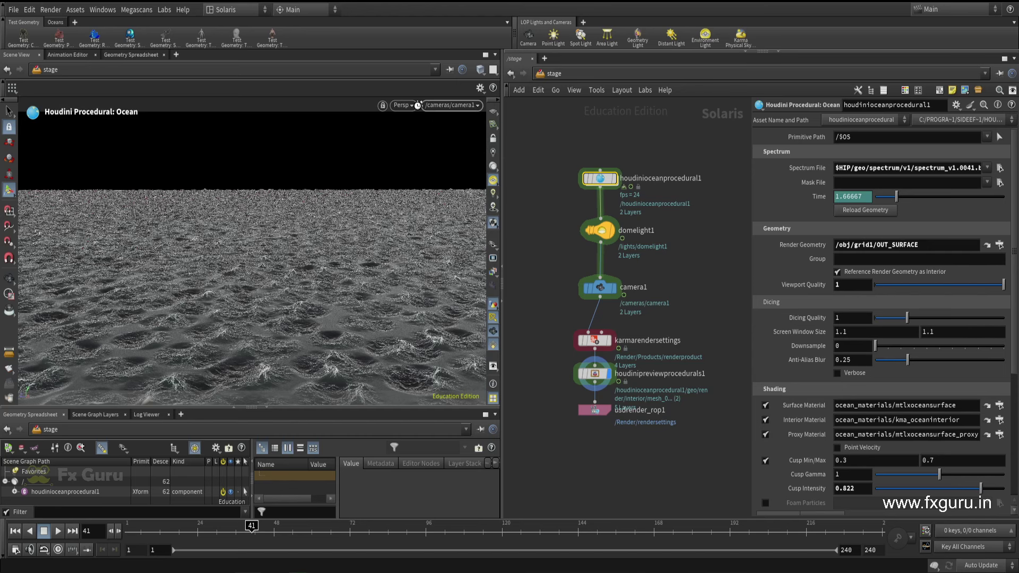
pyautogui.click(404, 105)
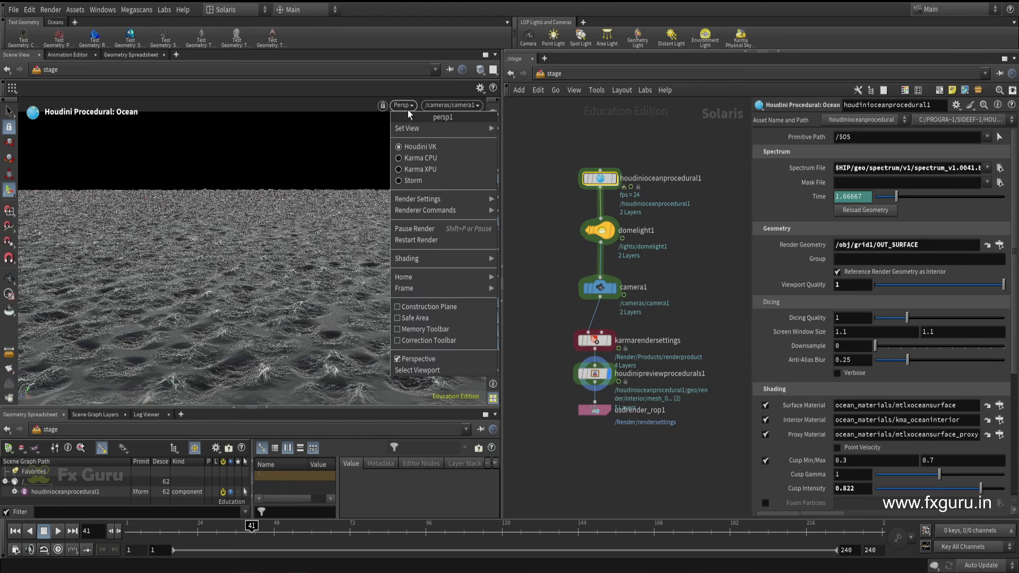
pyautogui.click(416, 159)
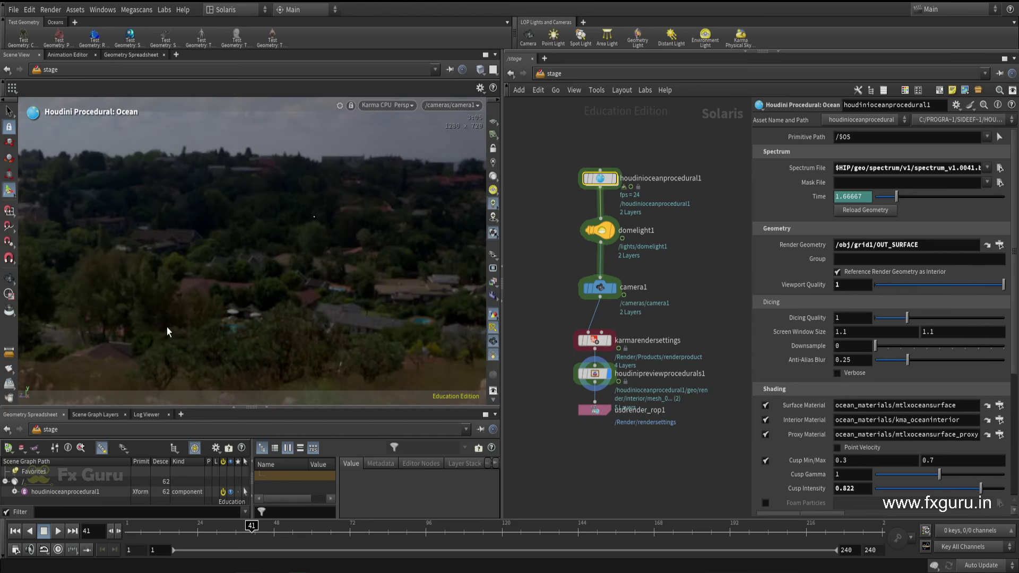